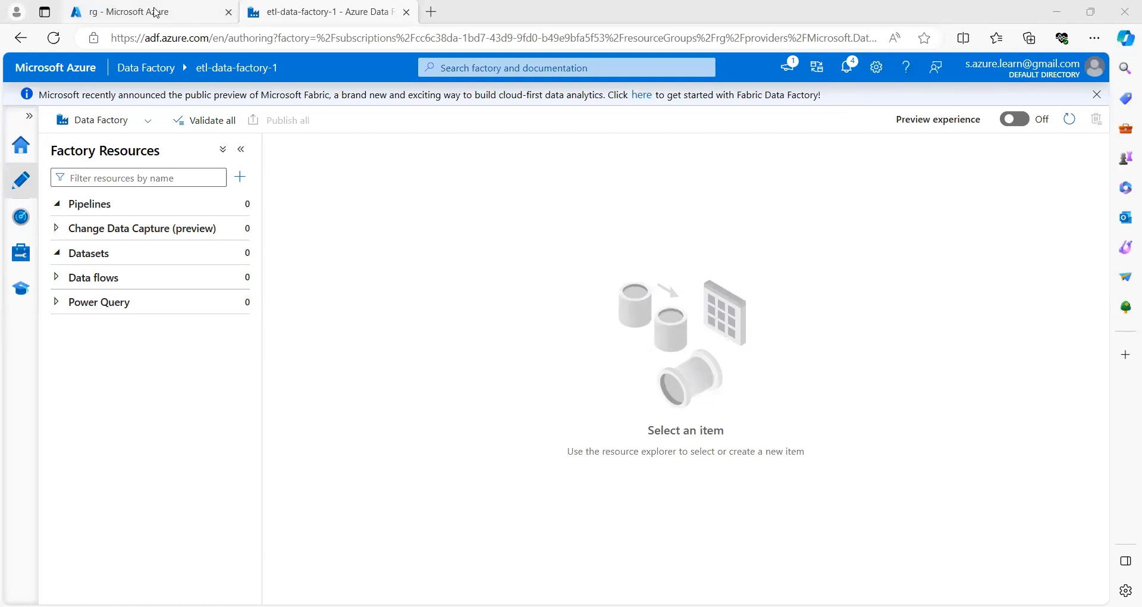
Step: Open the import container of storageaccount122334 from the resource group
mouse_move(156, 13)
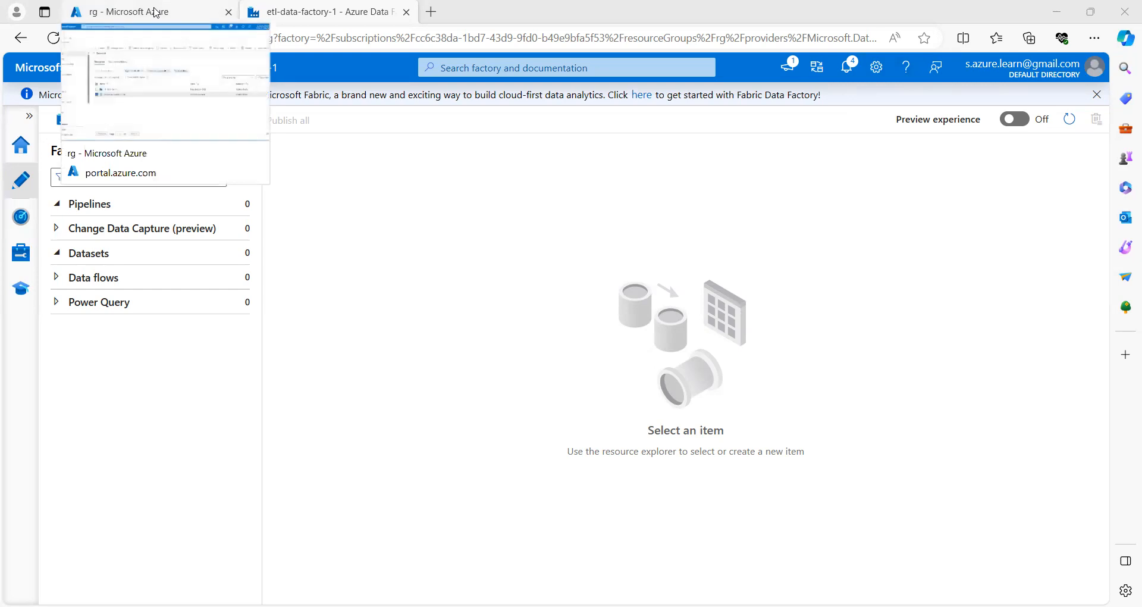
click(155, 12)
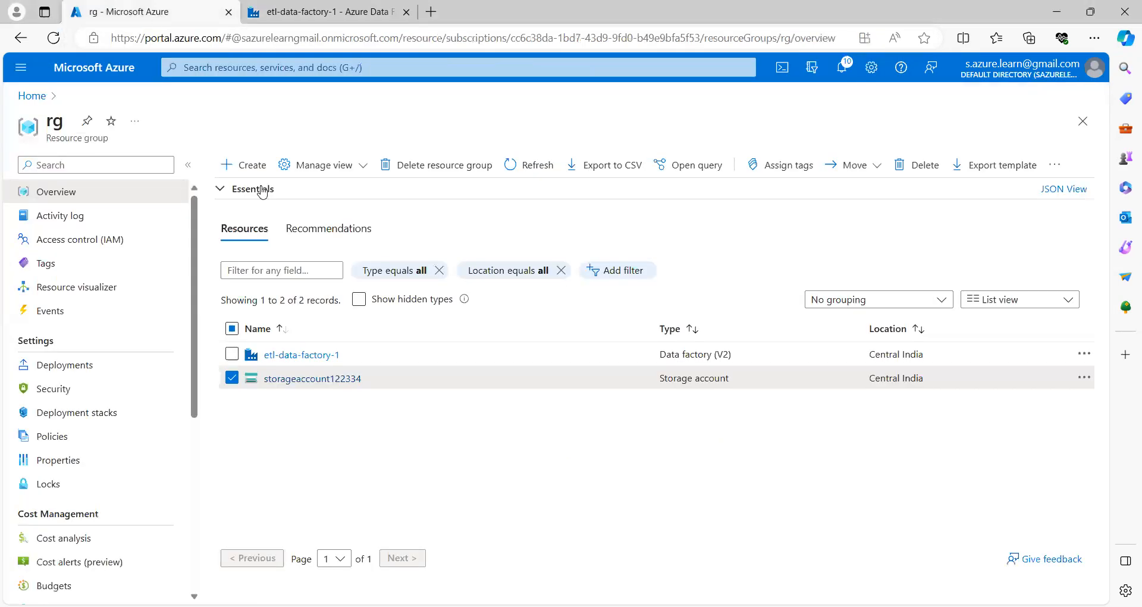
click(310, 388)
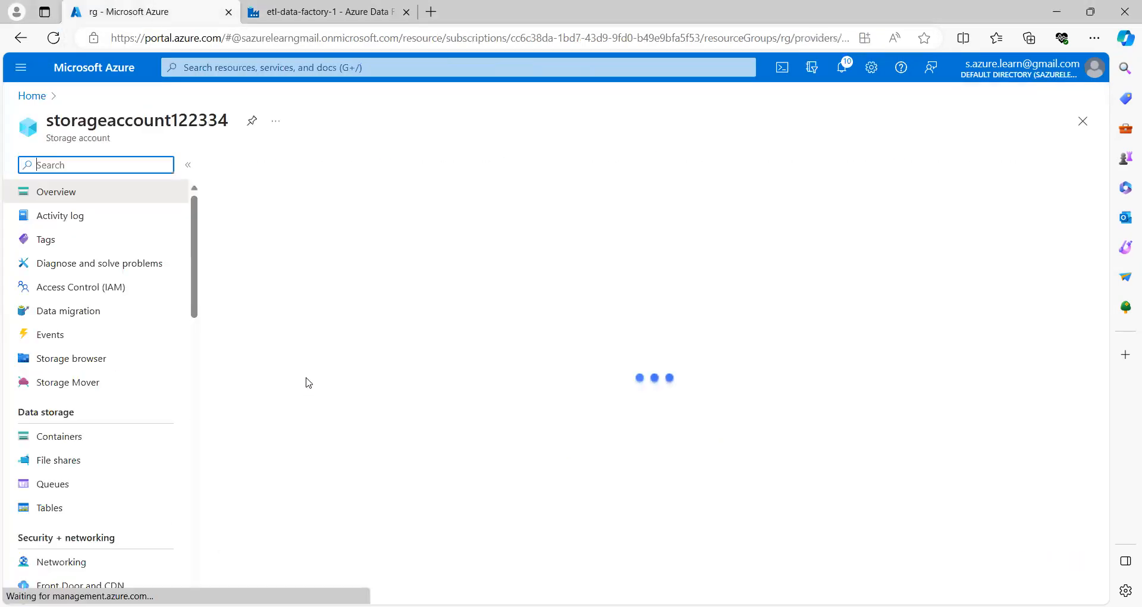
click(69, 440)
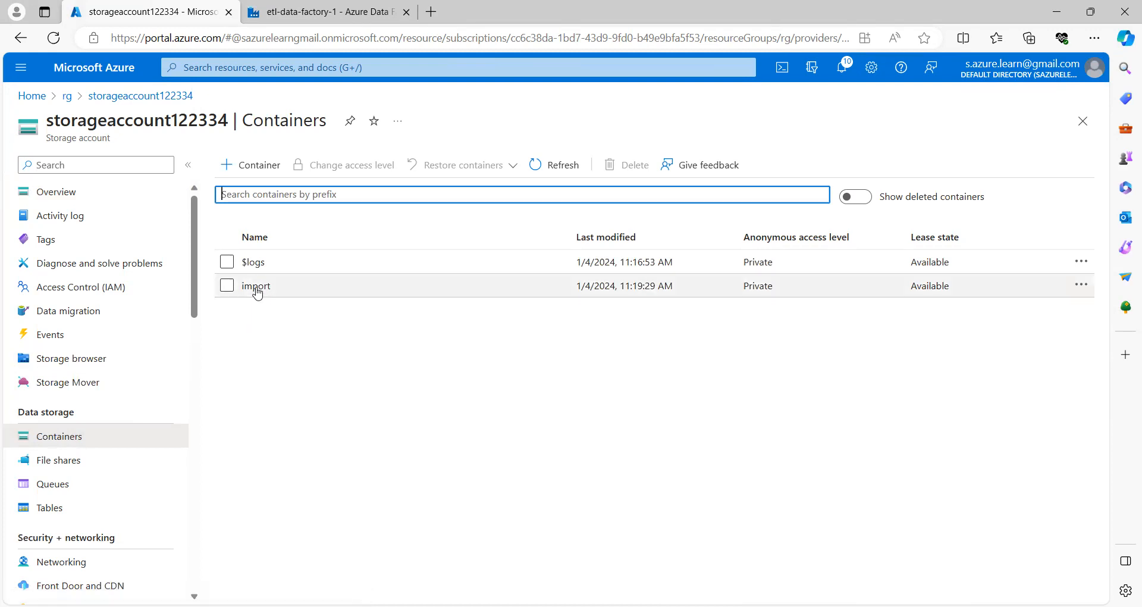
click(256, 286)
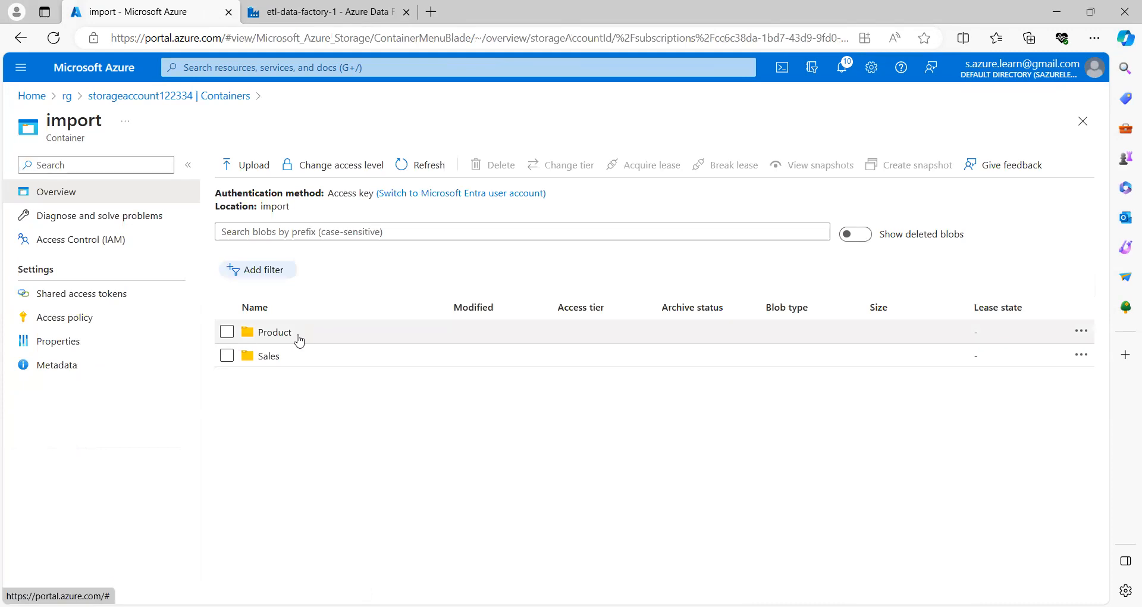
Step: Browse the Sales and Product folders, then return to the storage account's container list
click(269, 357)
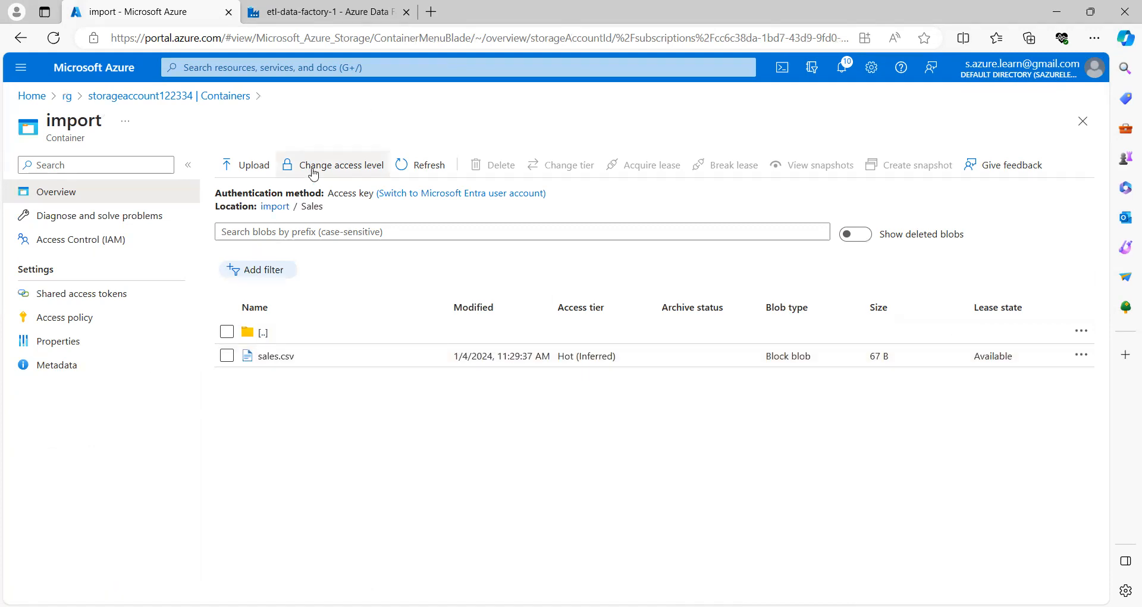
click(283, 209)
click(274, 332)
click(277, 206)
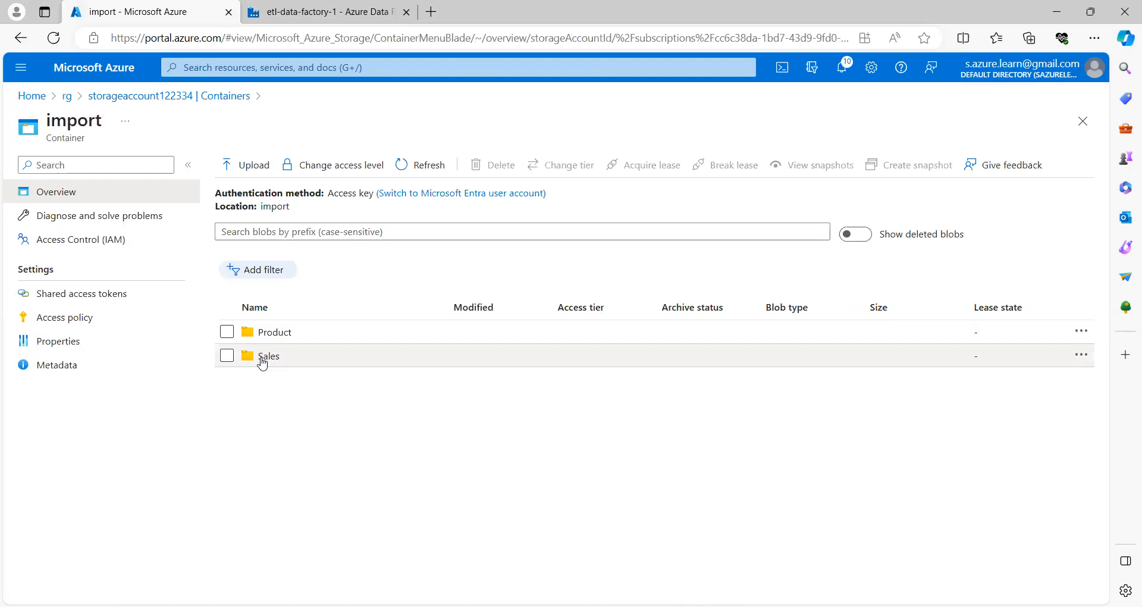
click(262, 359)
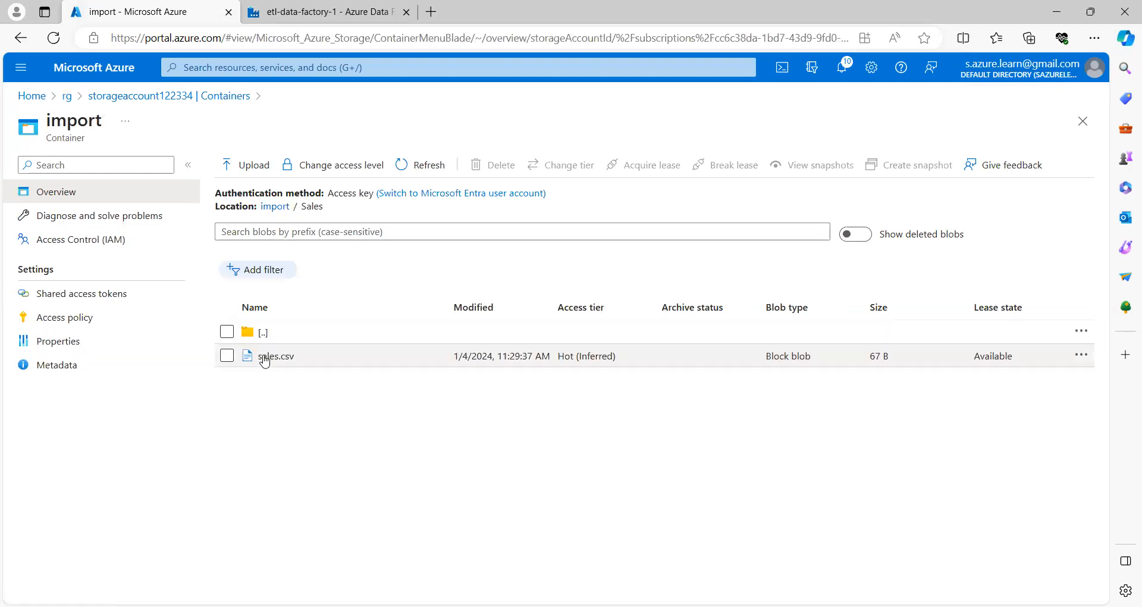
click(277, 207)
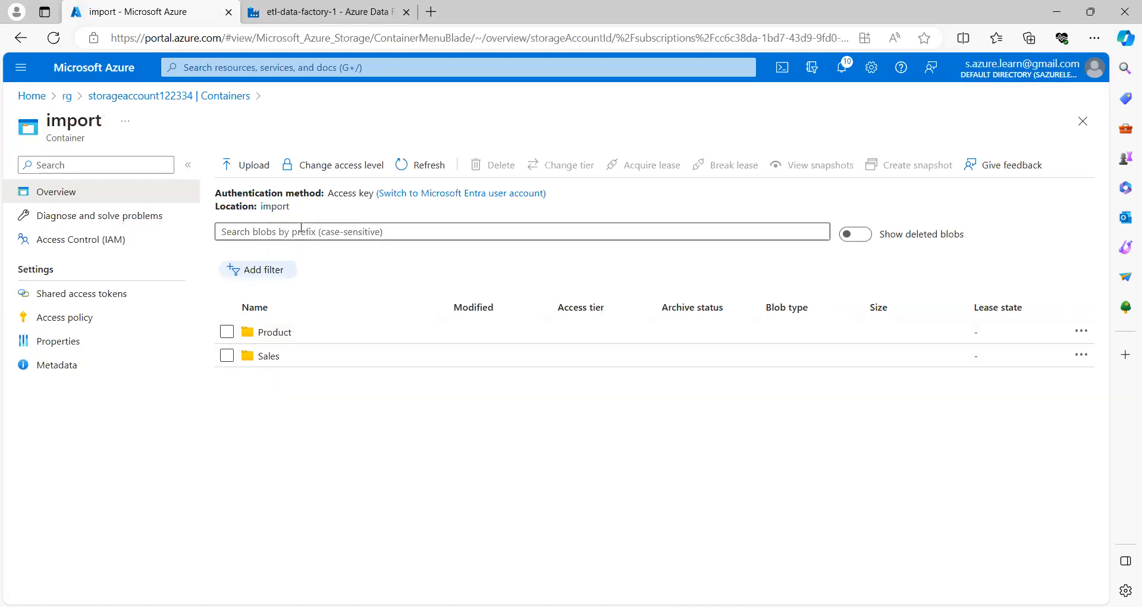
drag(291, 207, 259, 208)
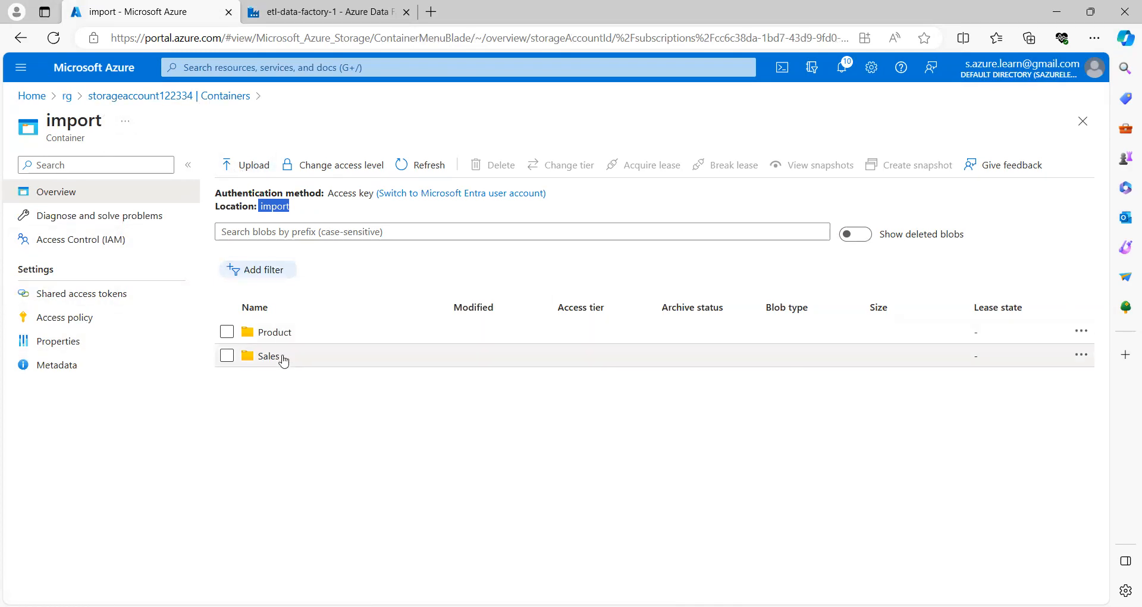
click(197, 97)
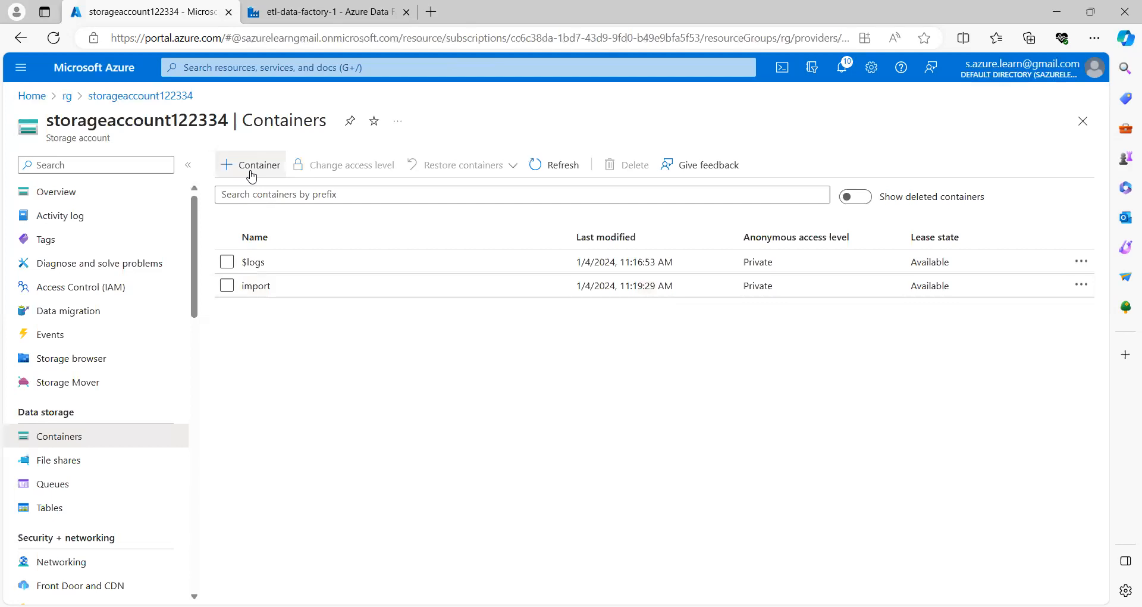
Step: Create a new Private container named 'output' in storageaccount122334
click(251, 172)
click(858, 168)
text(output)
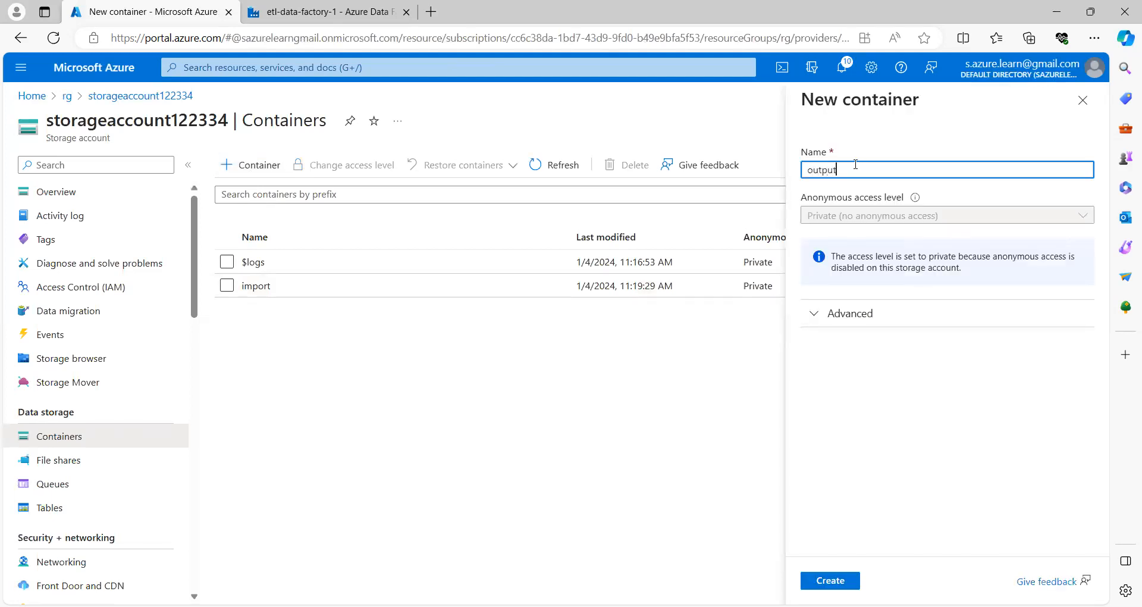
click(825, 581)
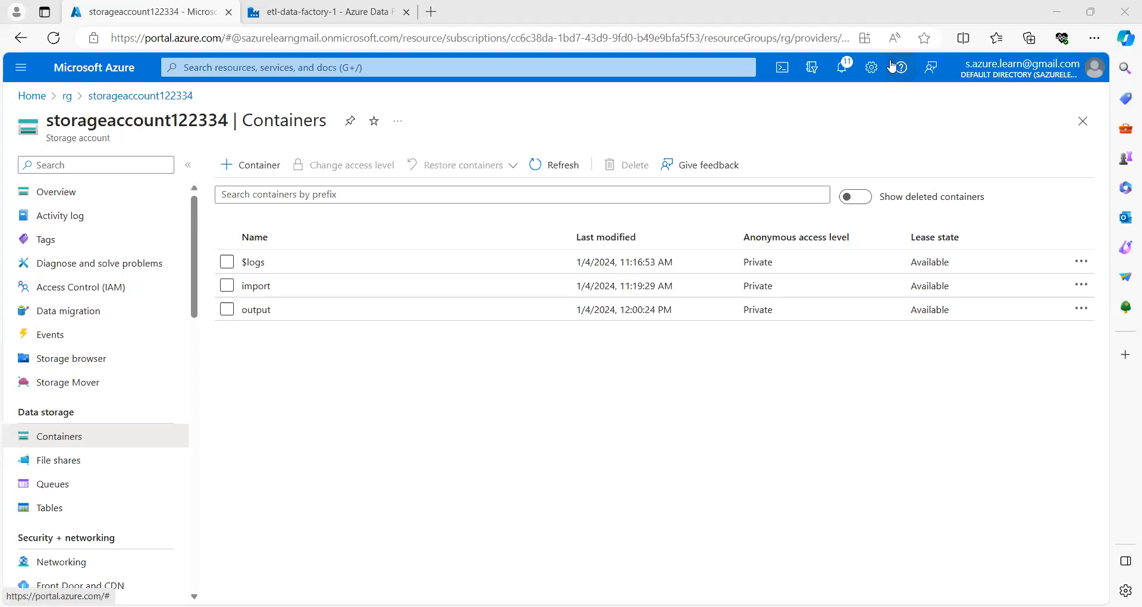
click(251, 287)
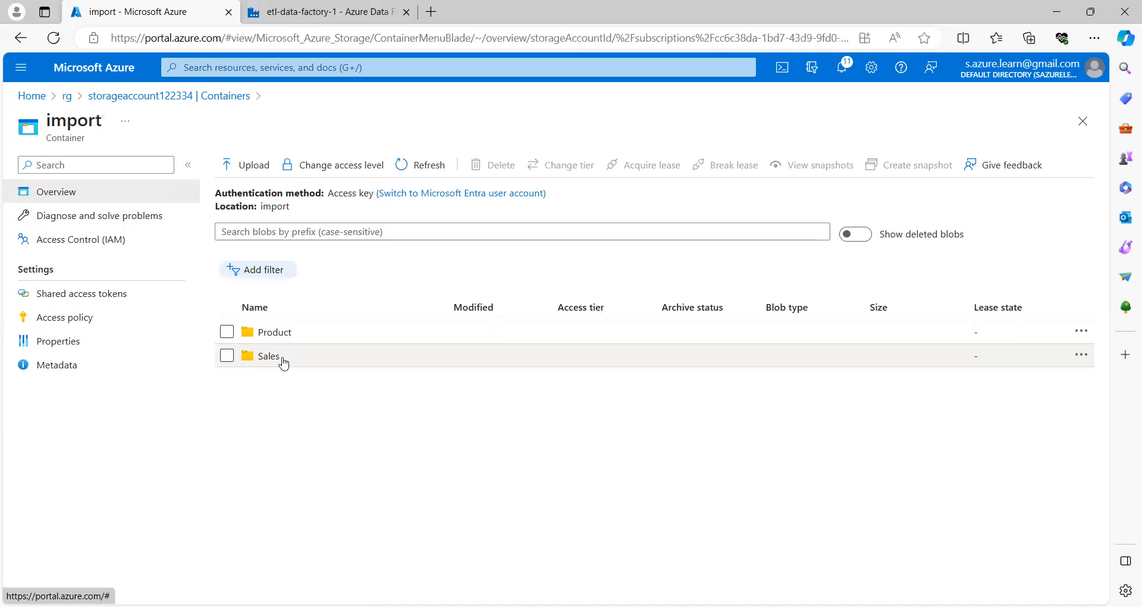
Step: Confirm the output container is empty, then reopen the import container
click(221, 97)
click(255, 313)
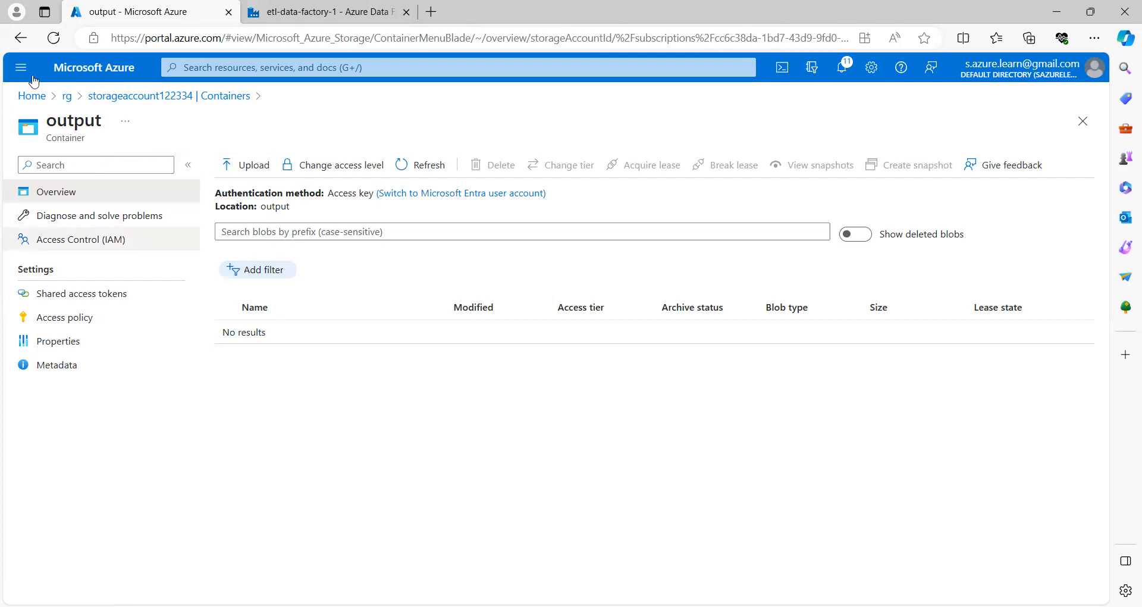
click(21, 41)
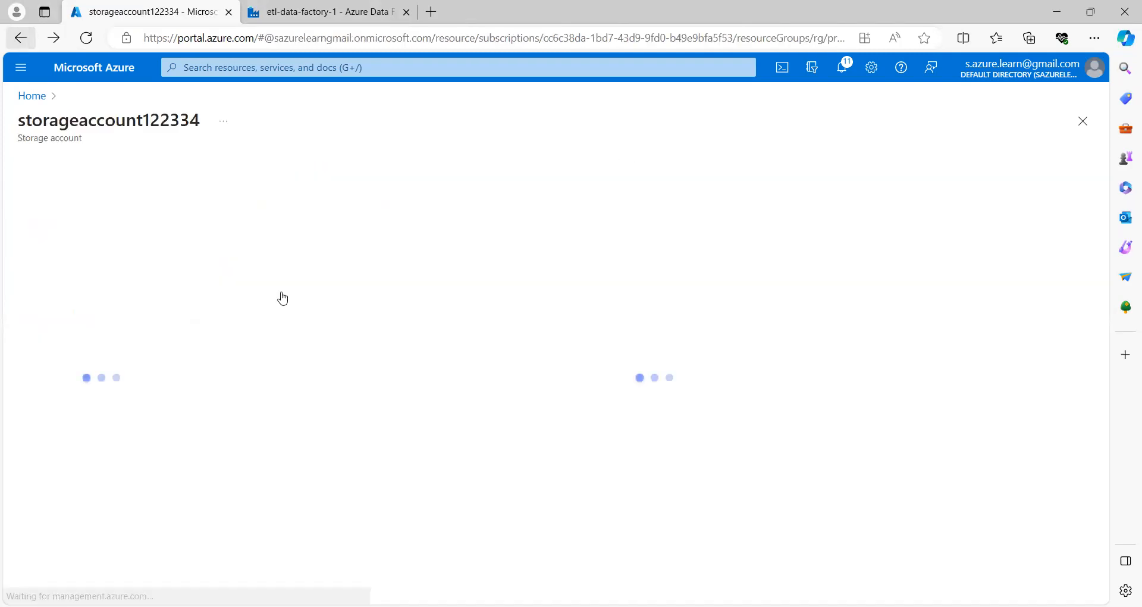
click(257, 286)
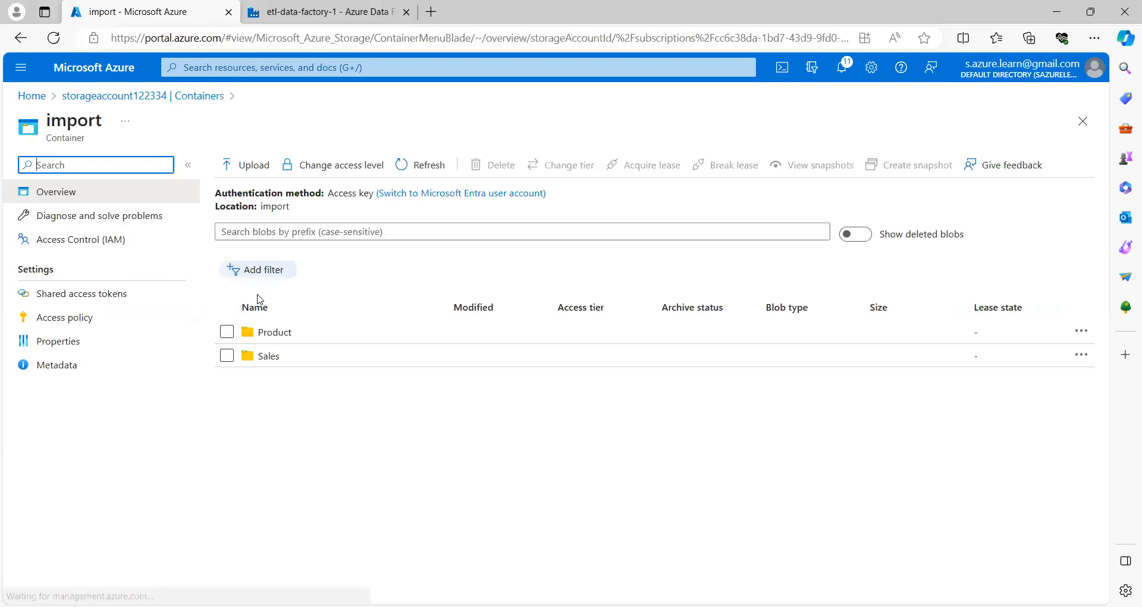
Step: Highlight the Product and Sales folder names in the import container
drag(294, 336, 261, 372)
click(292, 359)
click(285, 404)
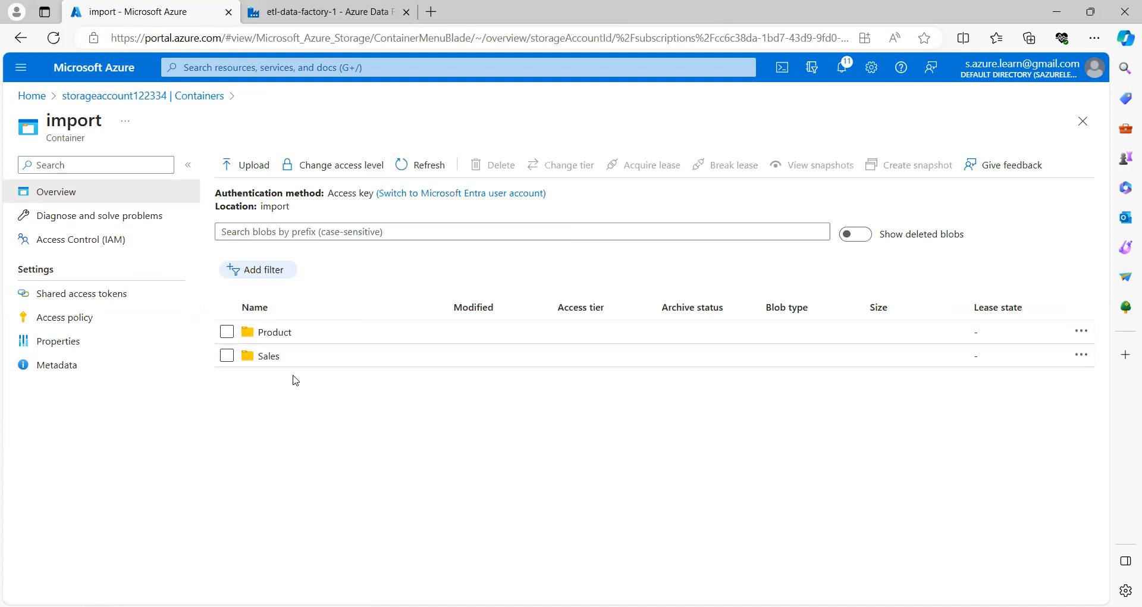
drag(301, 338, 260, 339)
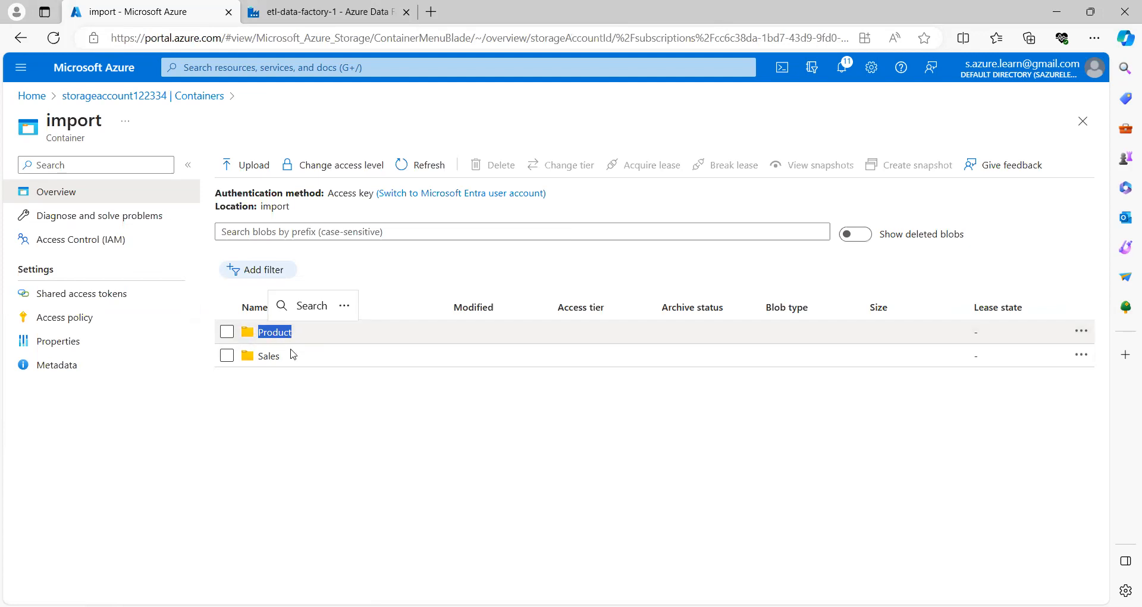
click(287, 395)
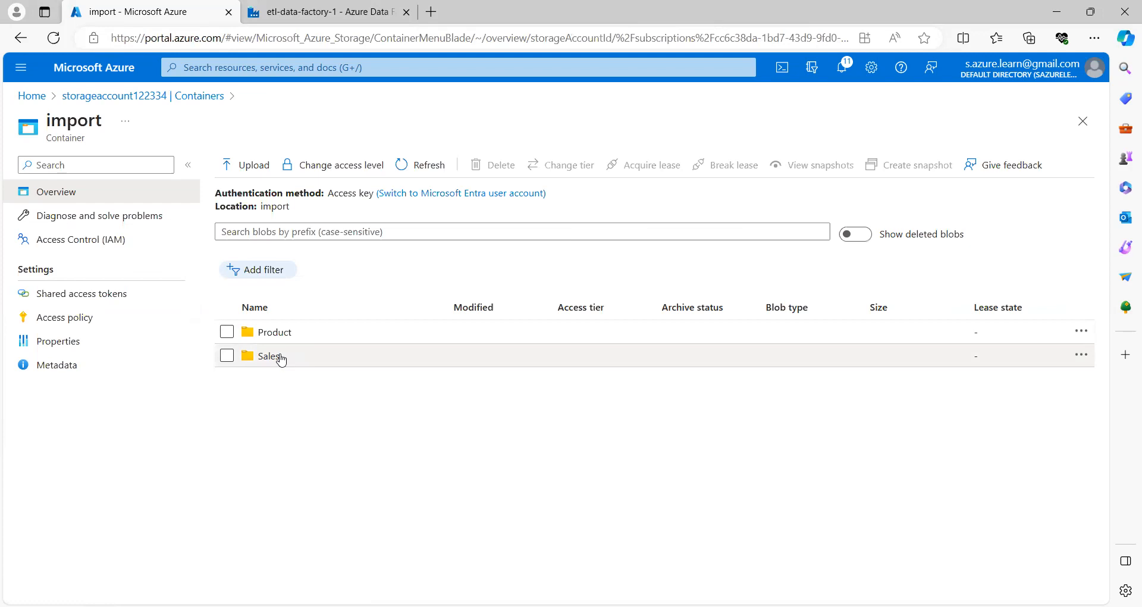
drag(287, 361, 255, 364)
click(309, 338)
drag(309, 338, 260, 338)
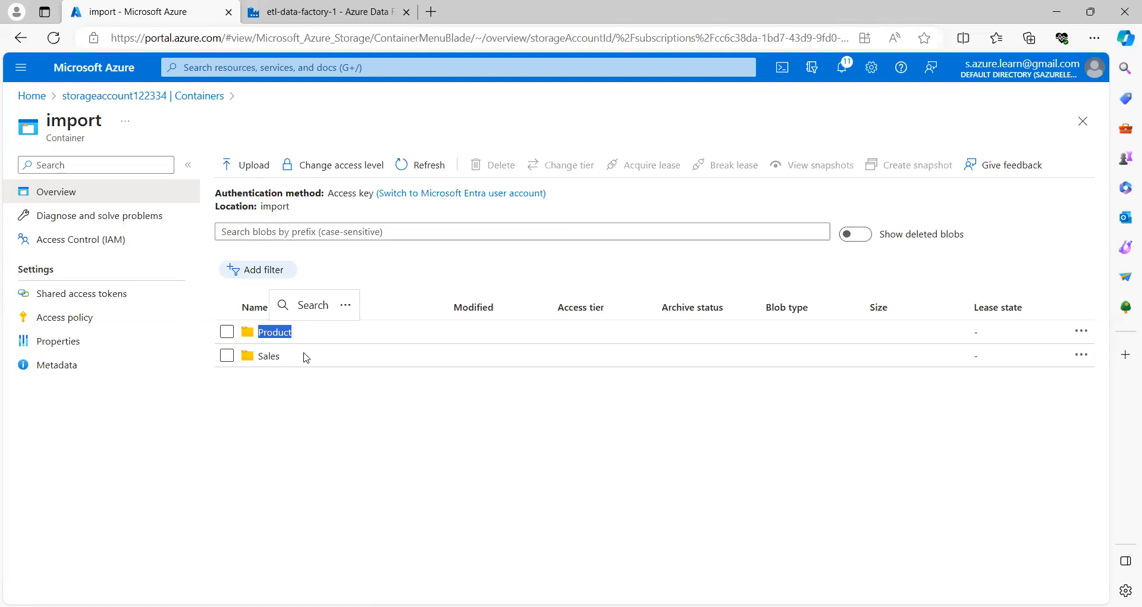
Step: In Data Factory's manage page, start a new Azure Blob Storage linked service
click(251, 14)
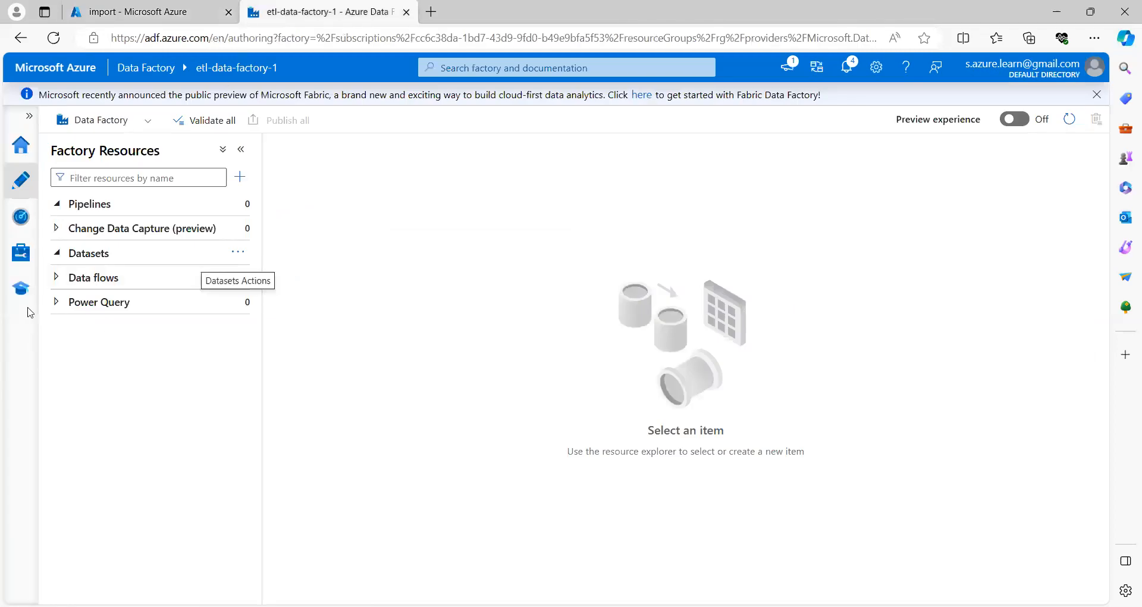
click(20, 256)
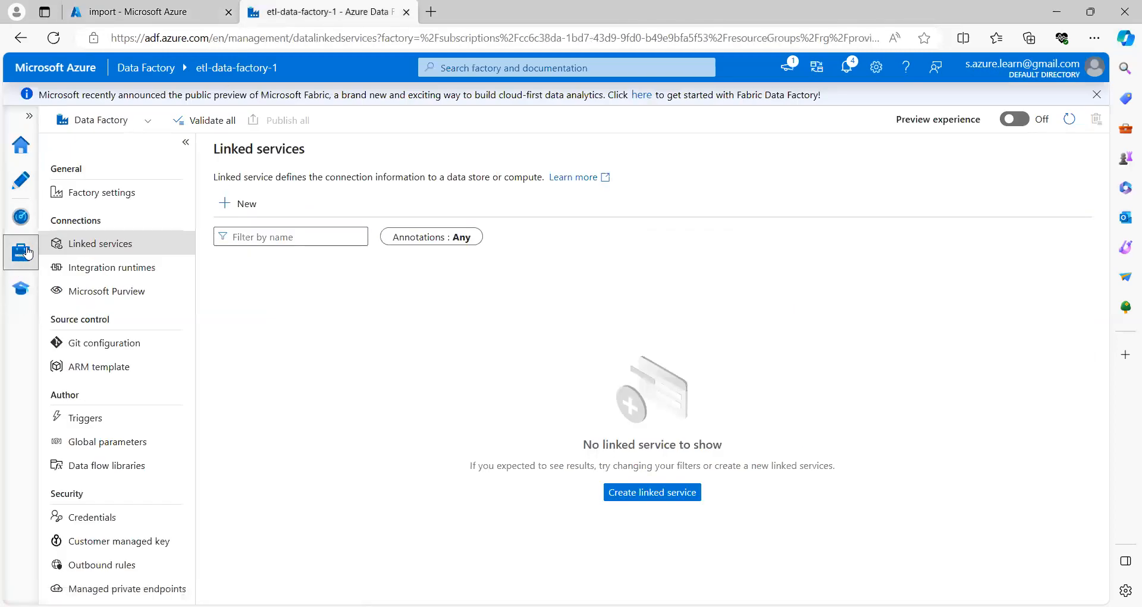
click(244, 205)
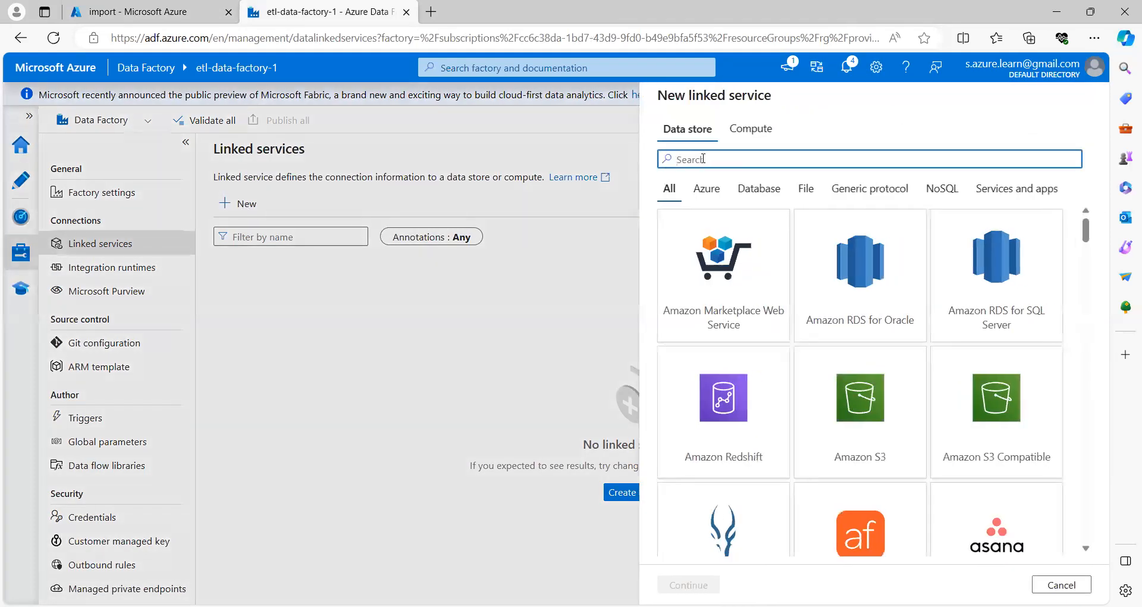
text(blob)
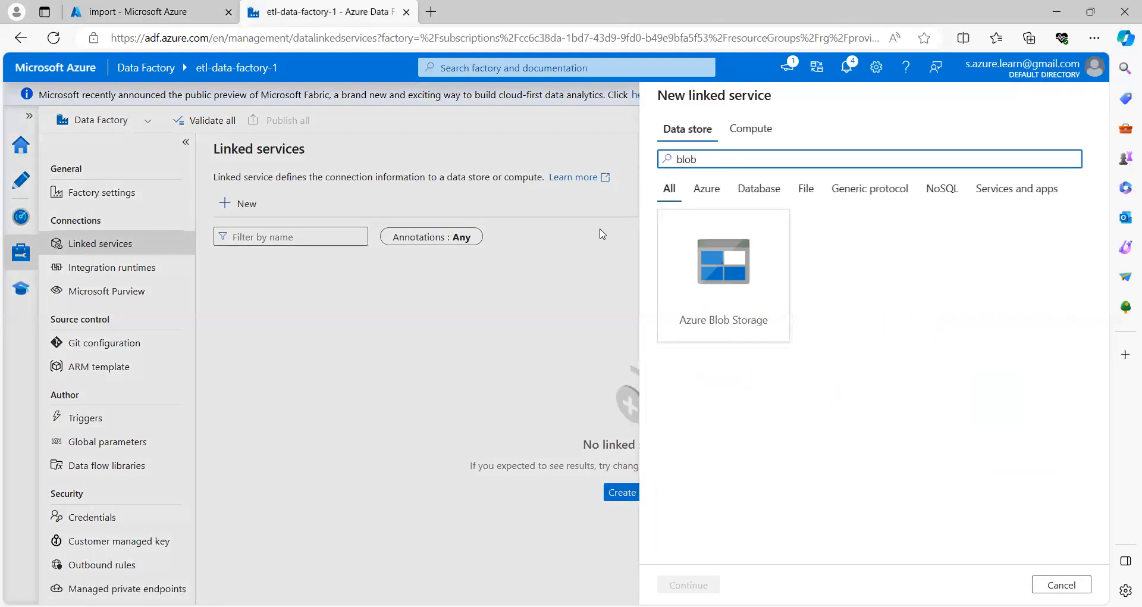
click(752, 267)
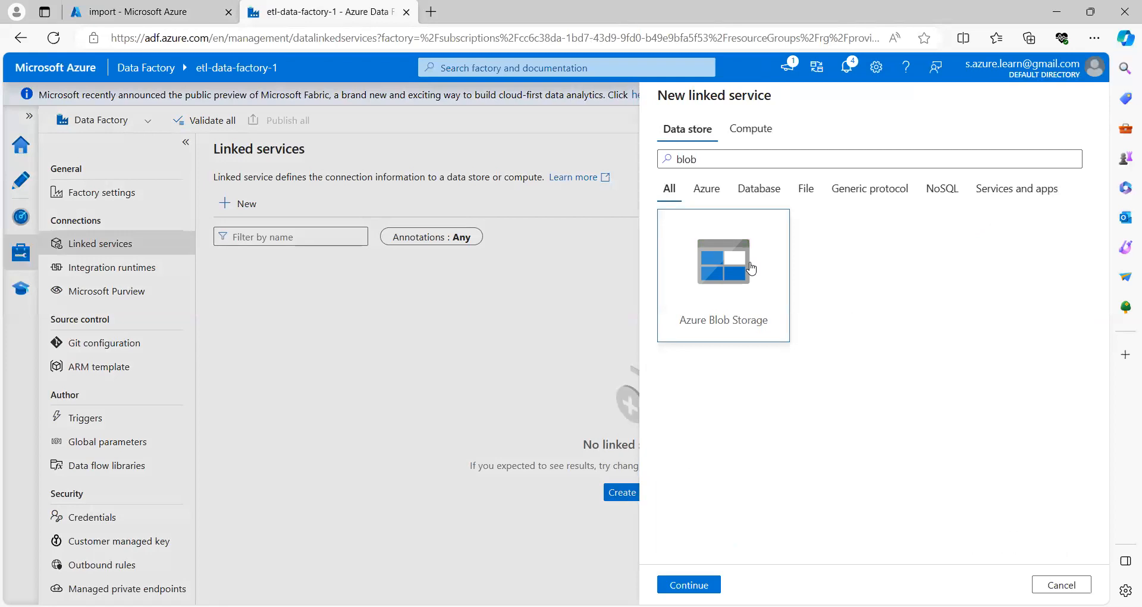
click(689, 585)
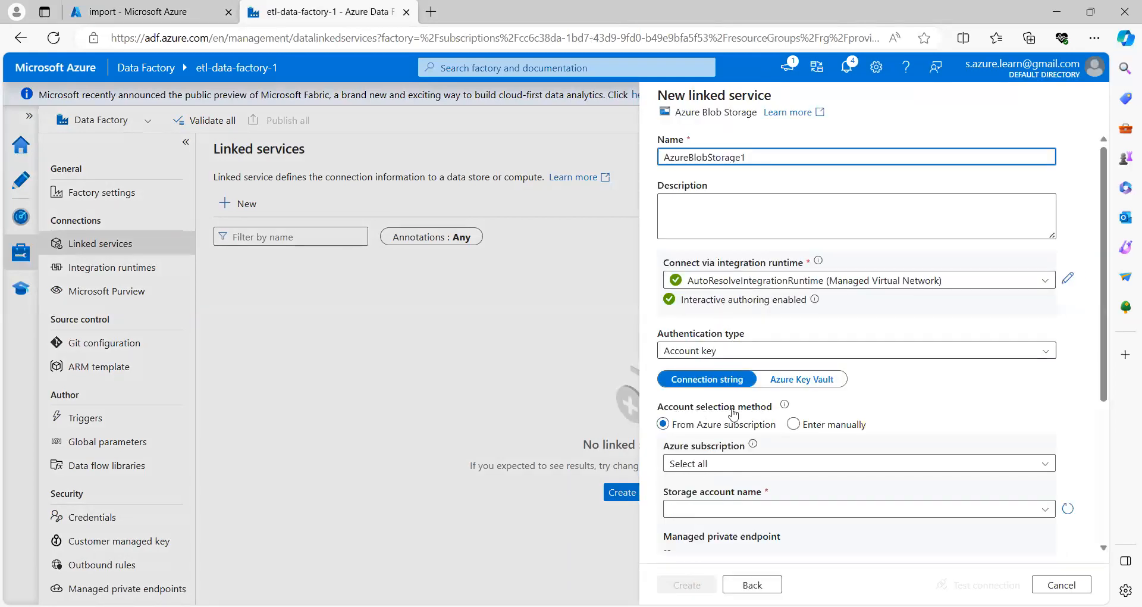
Step: Connect AzureBlobStorage1 to storageaccount122334 on Azure subscription 1, test it, and create it
click(718, 467)
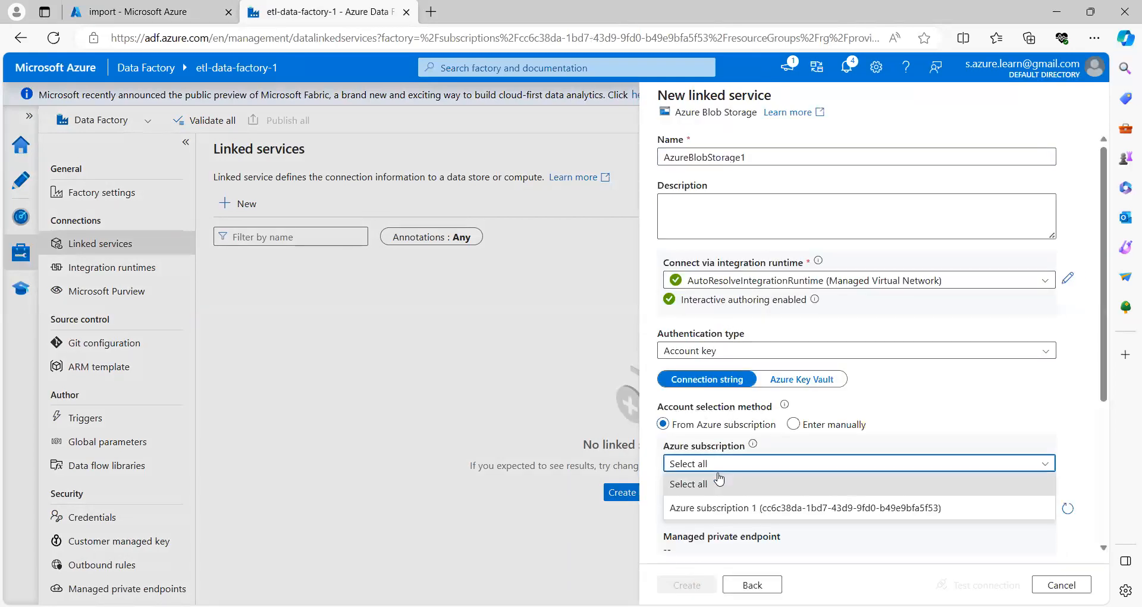
click(717, 508)
click(717, 509)
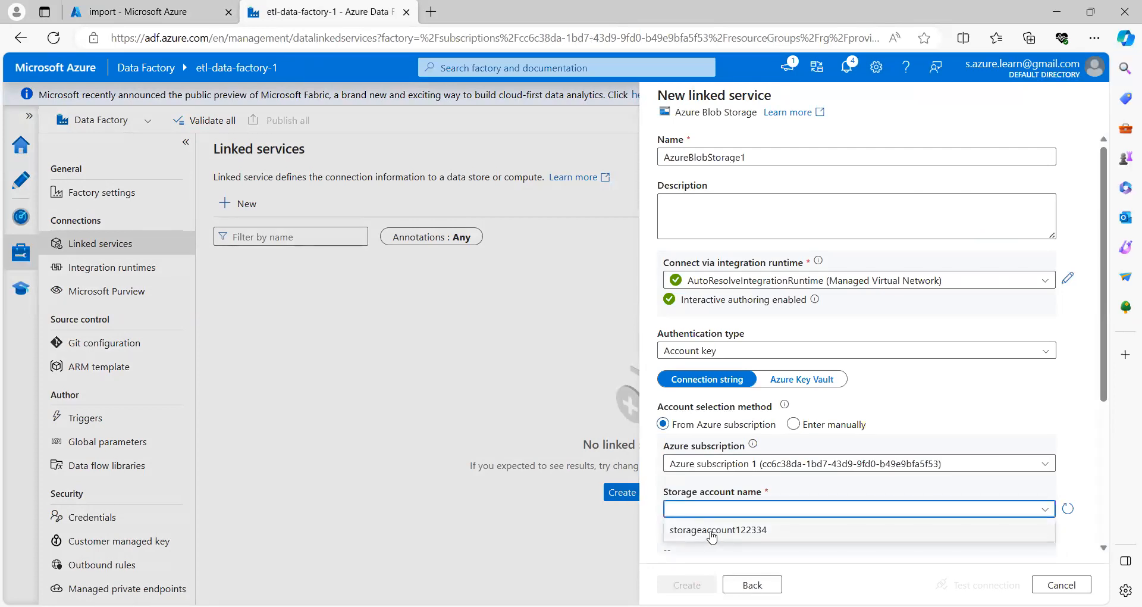
click(711, 531)
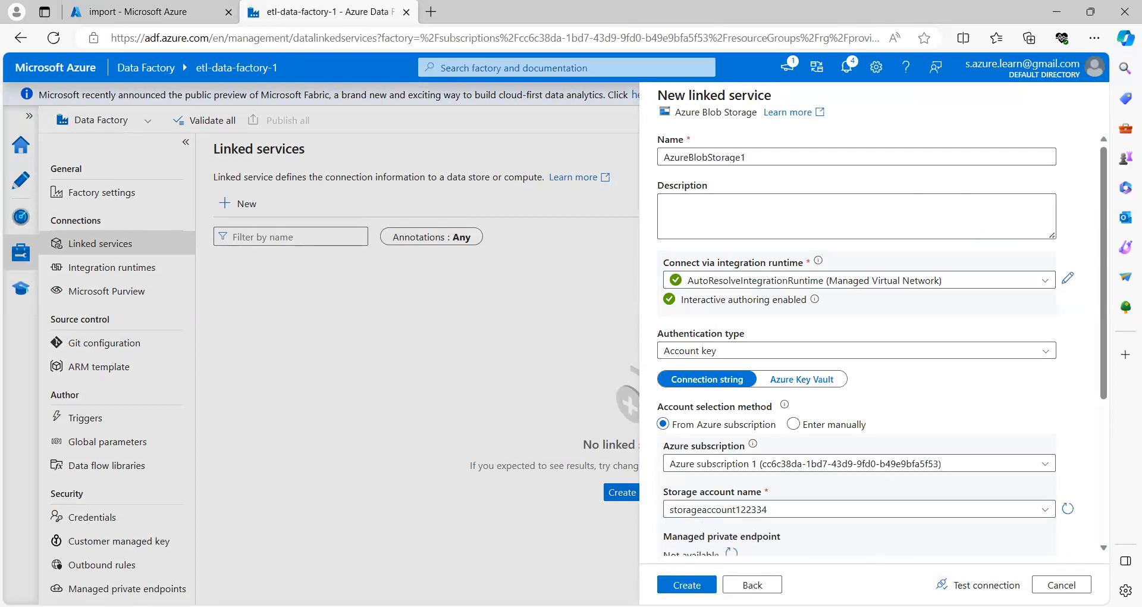
click(979, 584)
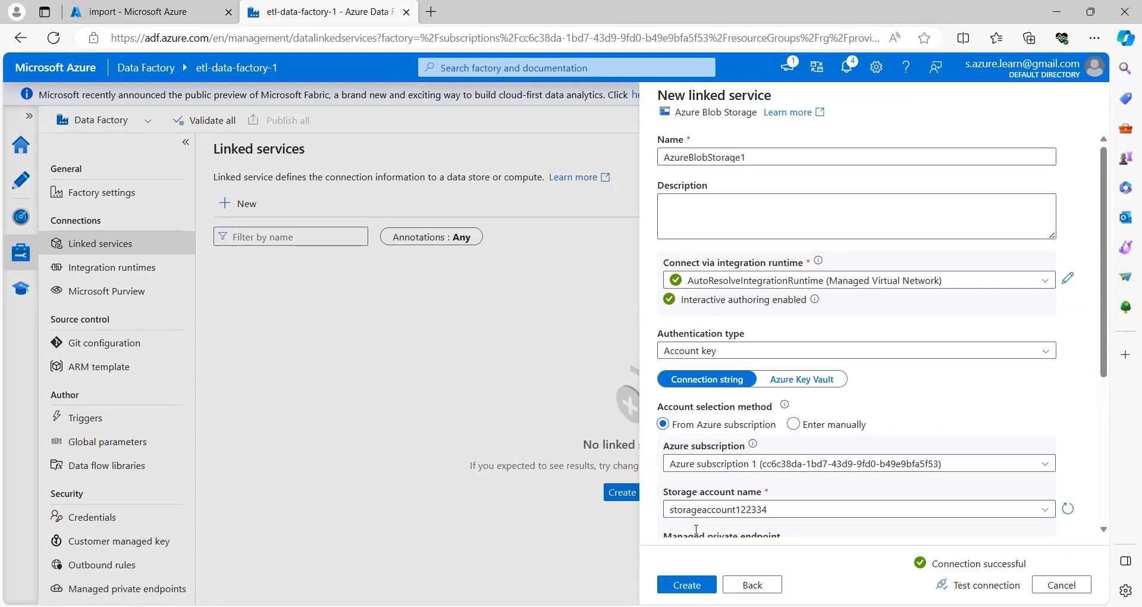
click(687, 585)
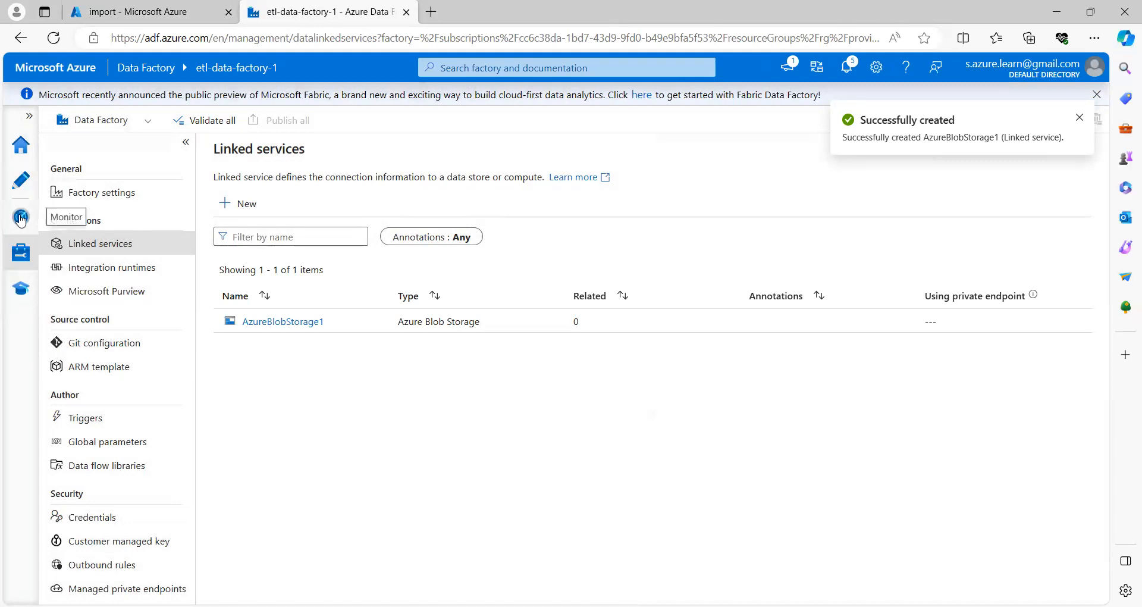
click(20, 219)
click(21, 180)
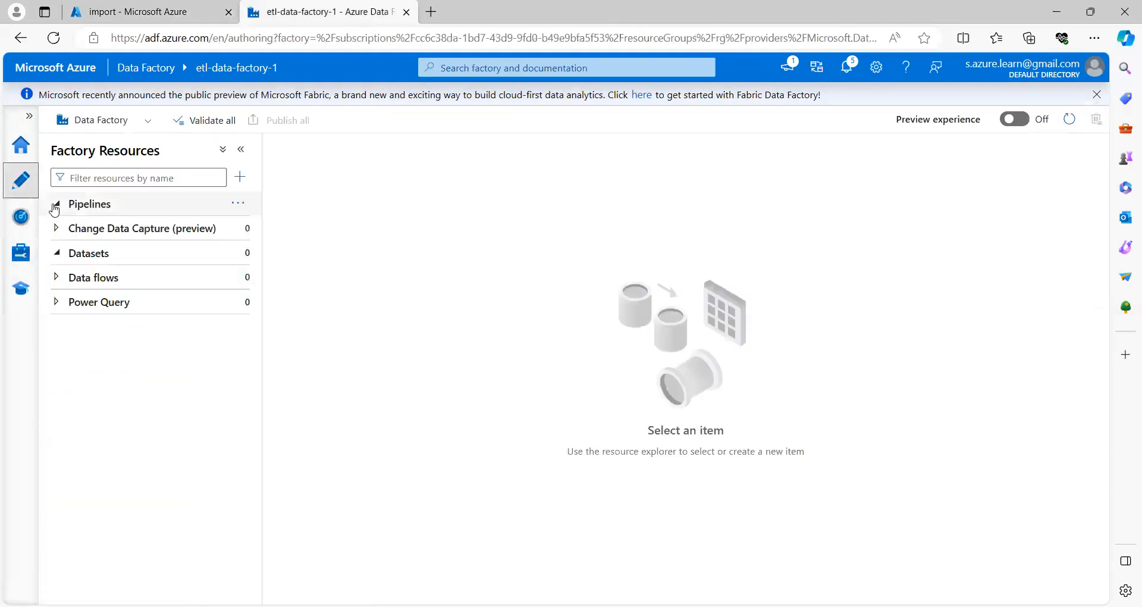
Step: Start a new Azure Blob Storage dataset in DelimitedText format
mouse_move(233, 260)
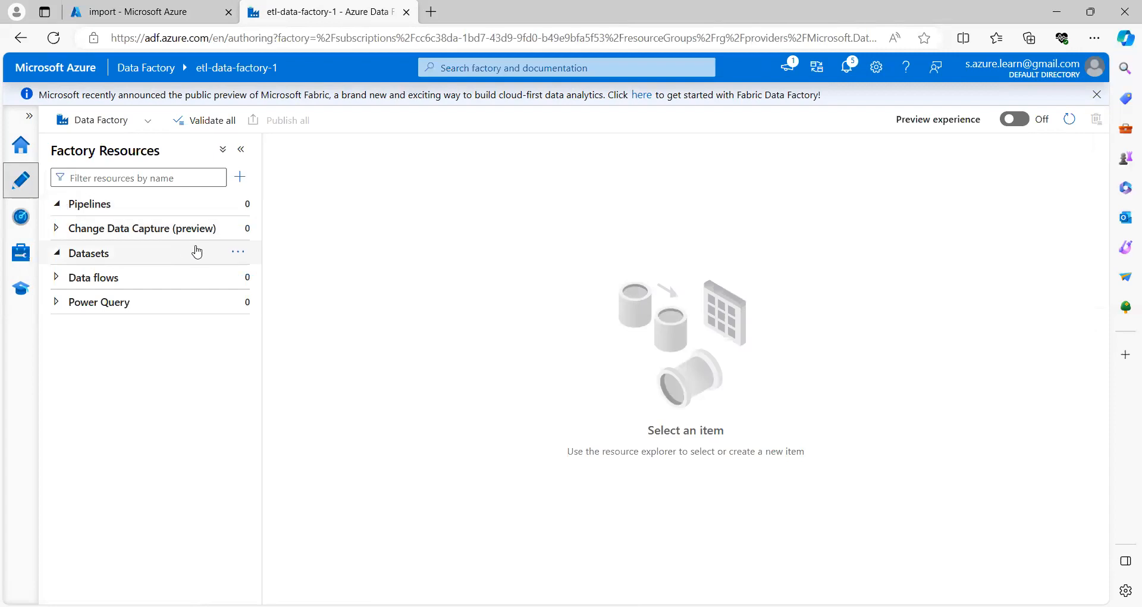
click(237, 258)
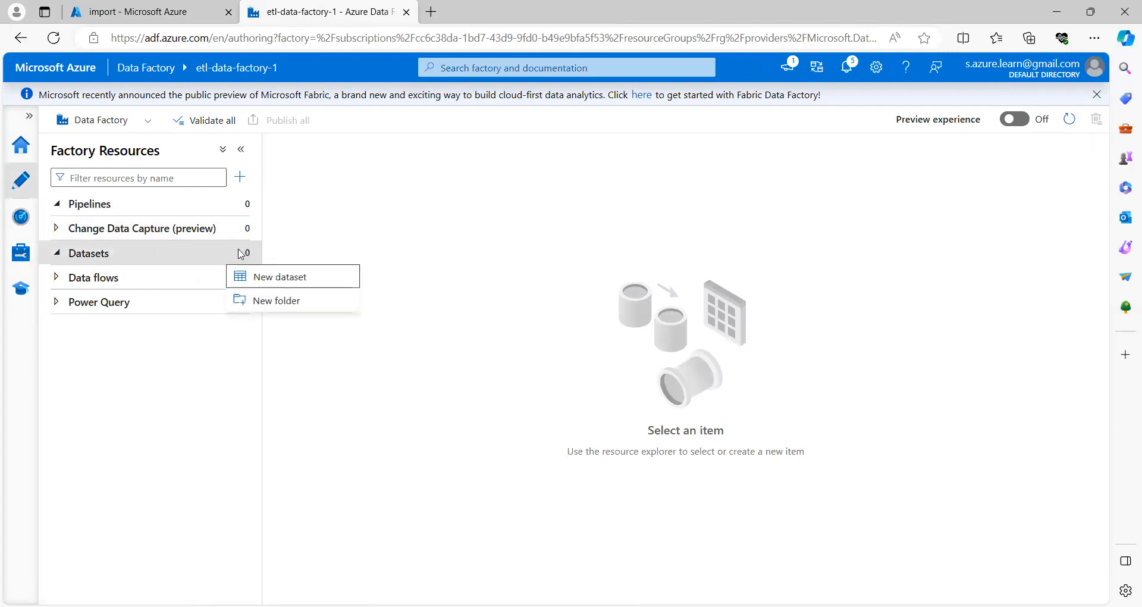
click(279, 278)
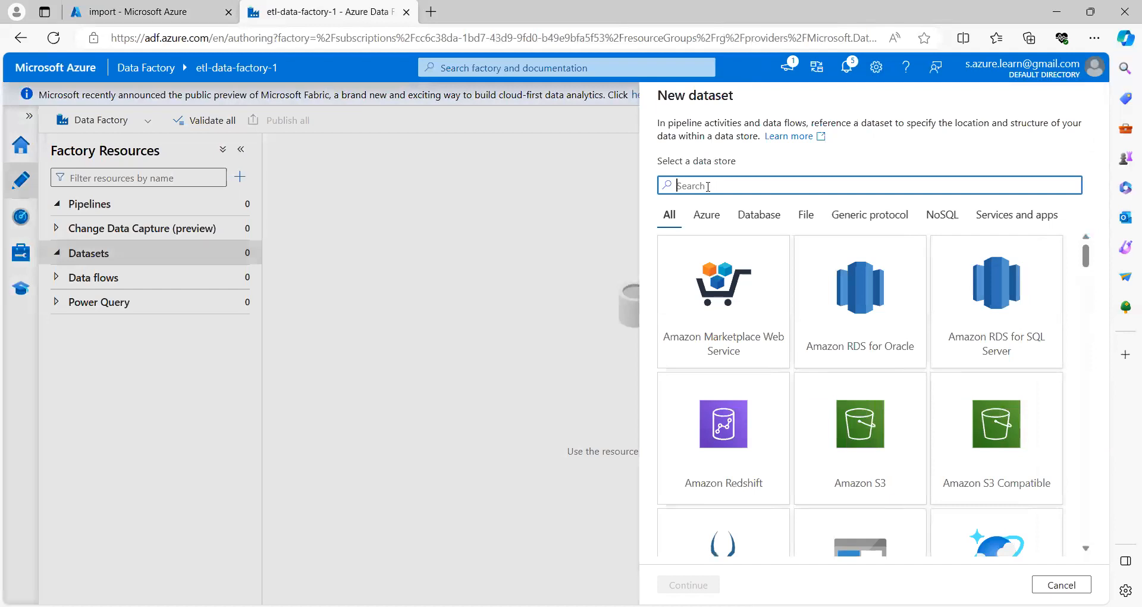
text(blob)
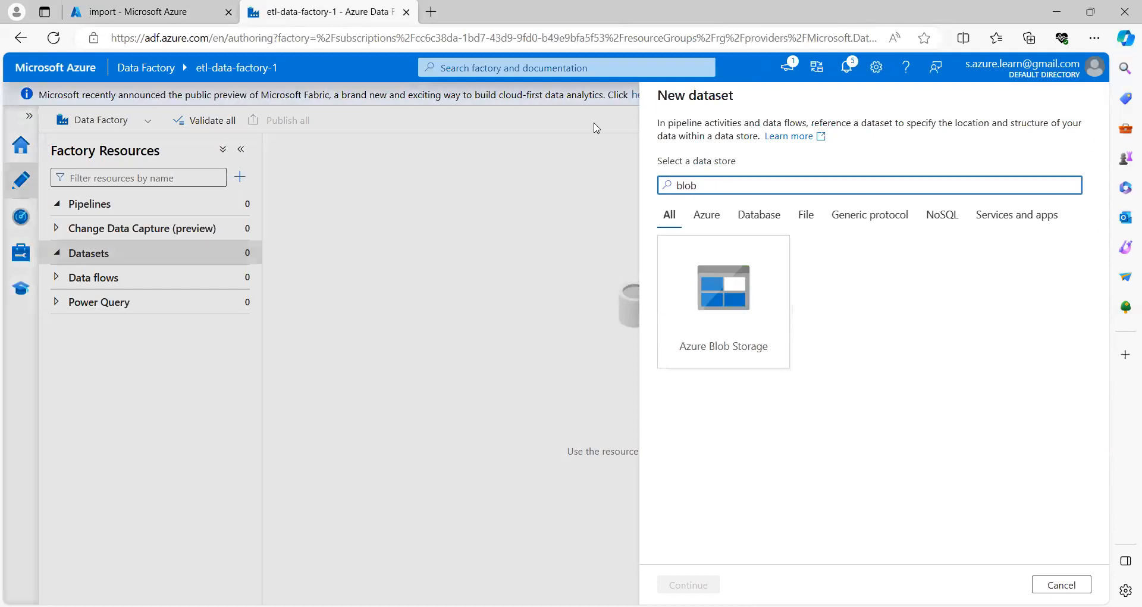
click(714, 297)
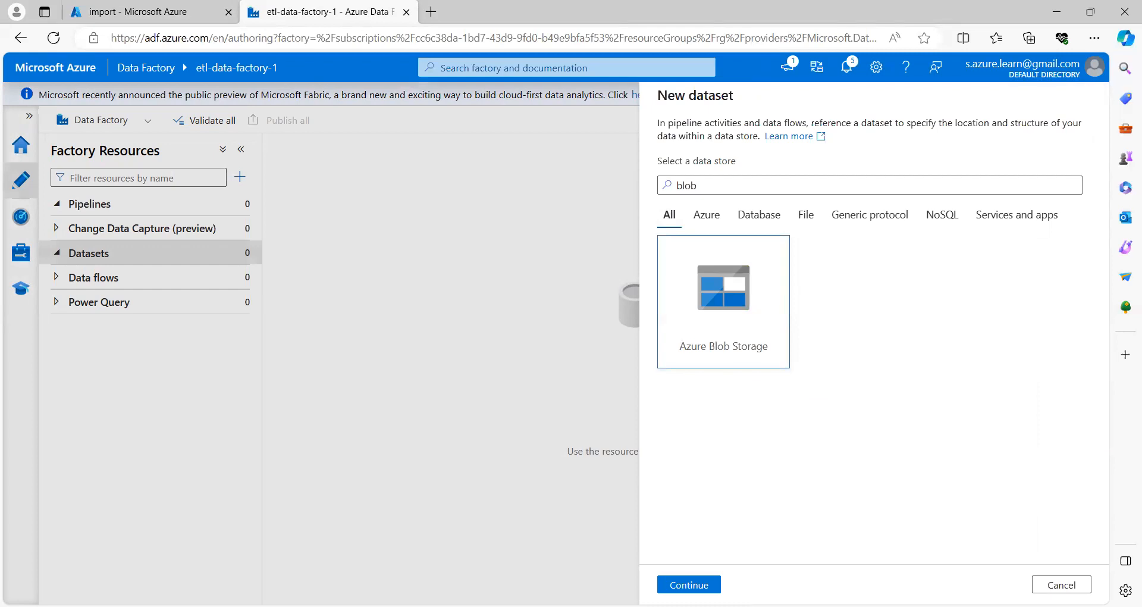
click(690, 585)
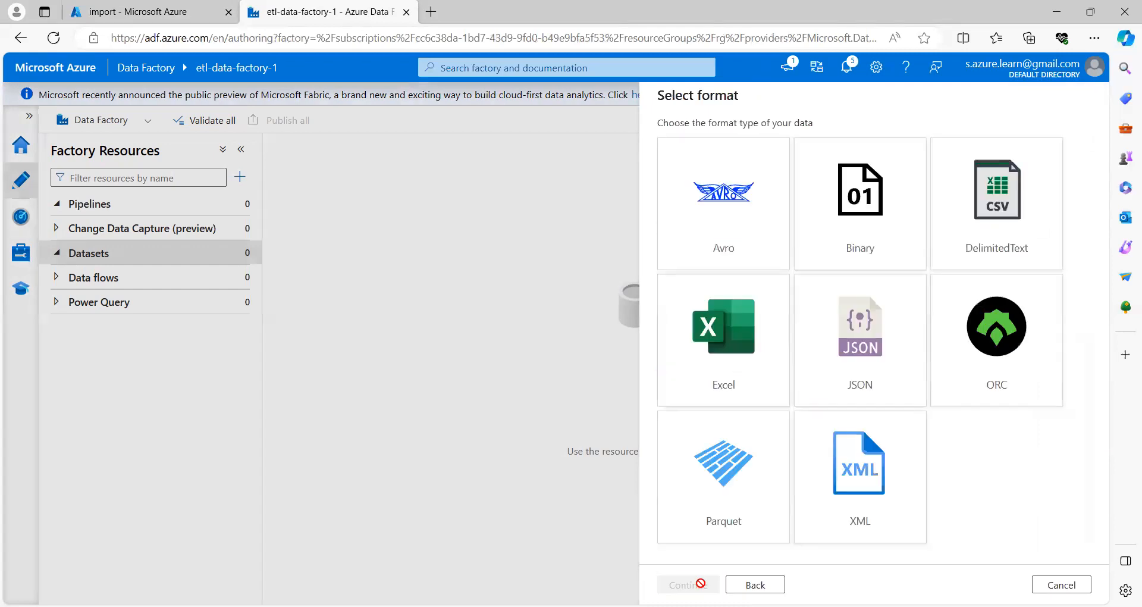
click(1007, 228)
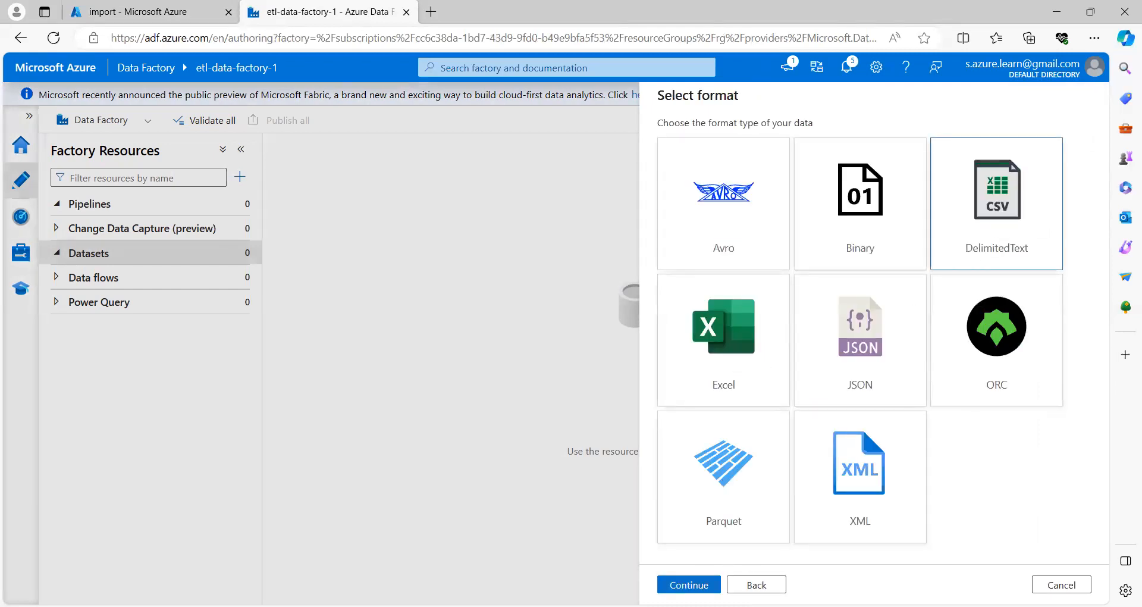
click(688, 585)
Step: Name the dataset 'Source' and use the AzureBlobStorage1 linked service
key(ctrl+a)
text(Source)
click(683, 187)
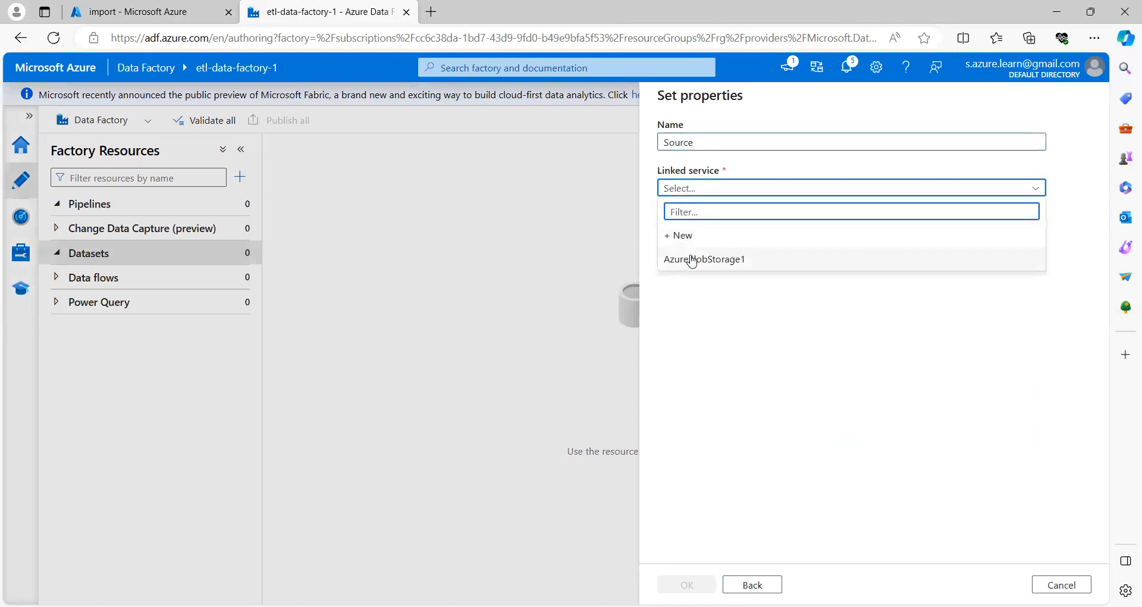
click(691, 260)
click(693, 291)
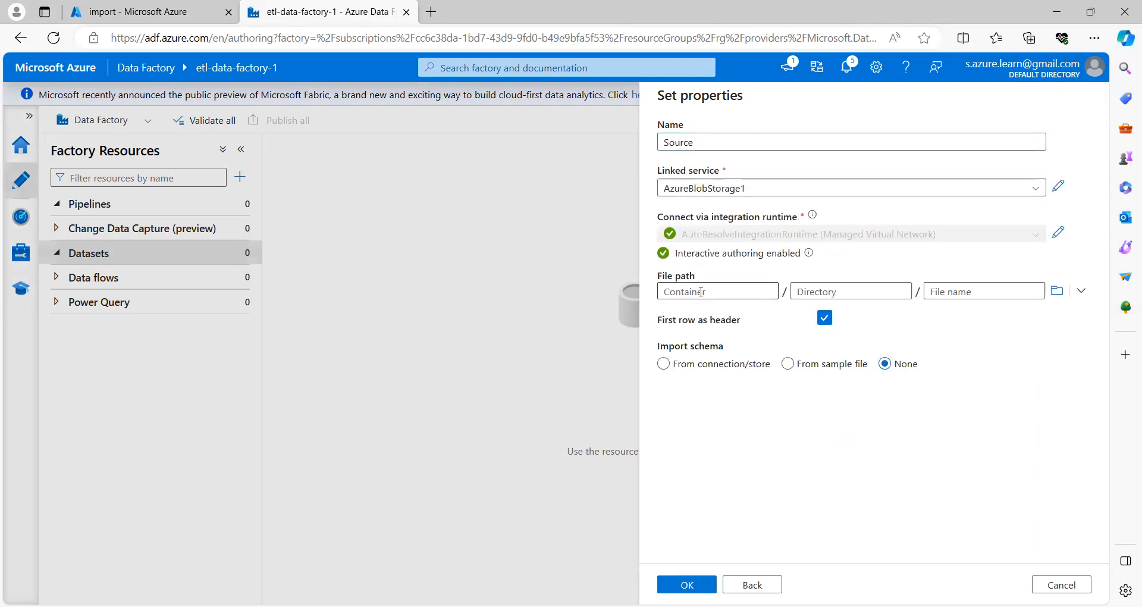
click(702, 292)
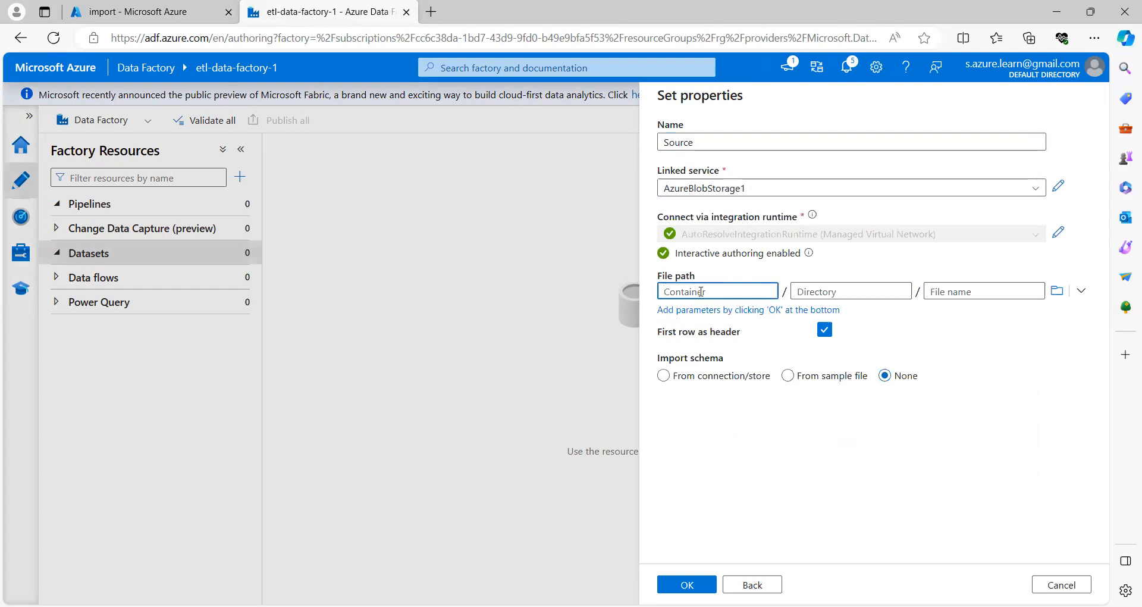
text(i)
Step: Set the file path to the import container, import no schema, and create the dataset
click(1056, 290)
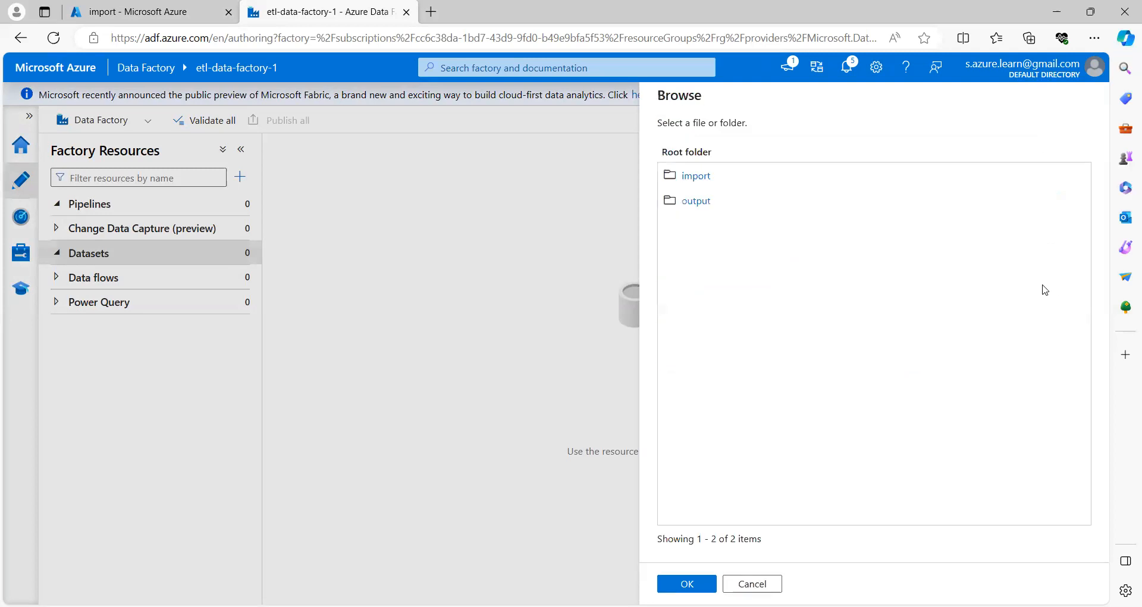
click(698, 177)
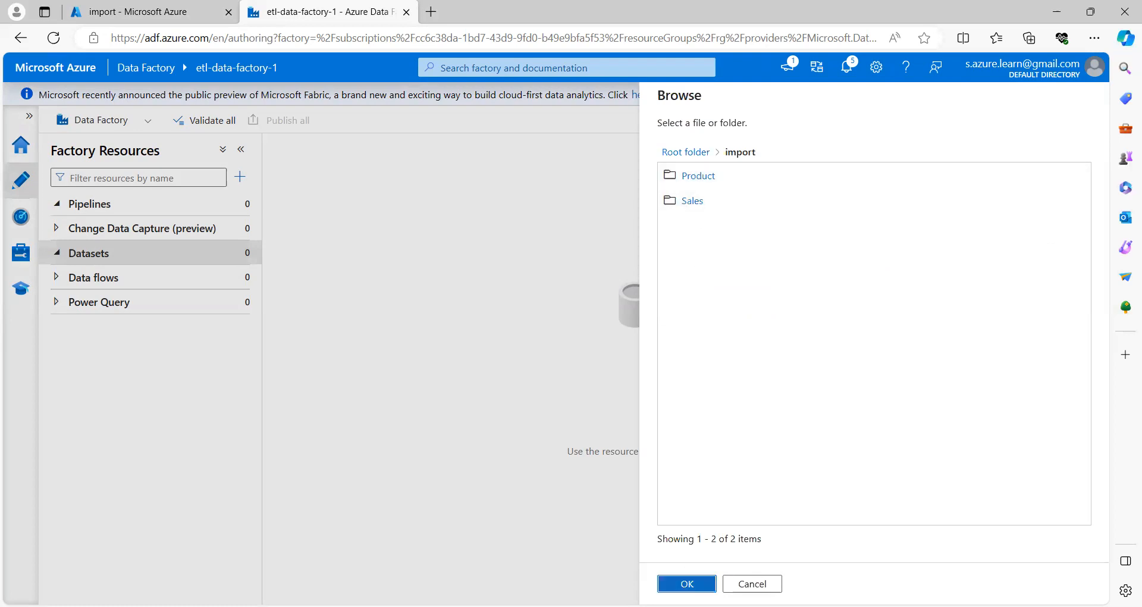
click(687, 584)
click(828, 292)
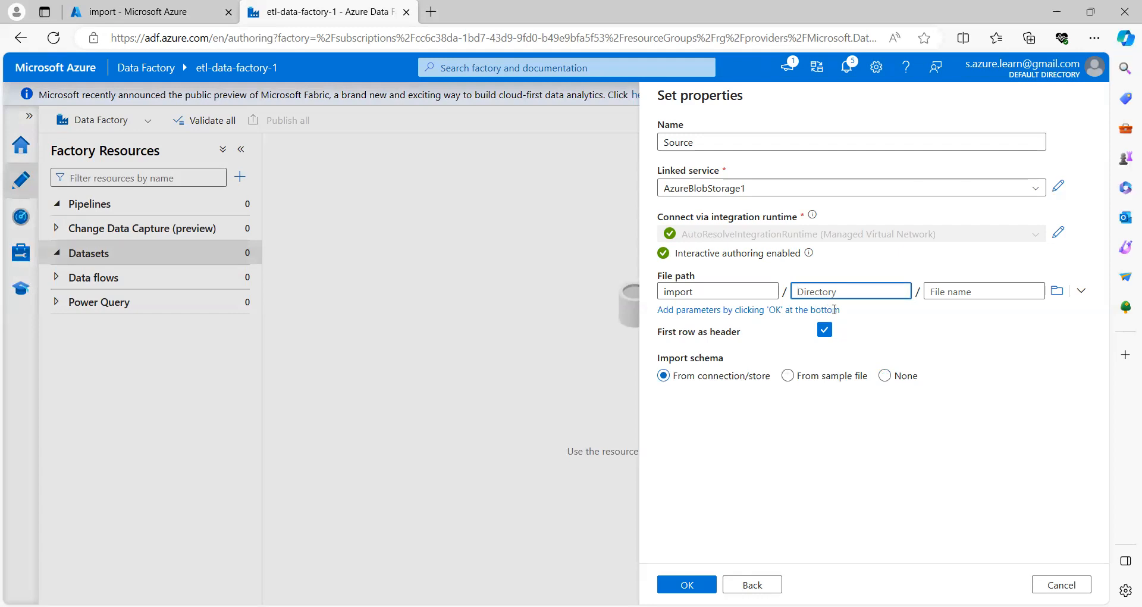
click(701, 316)
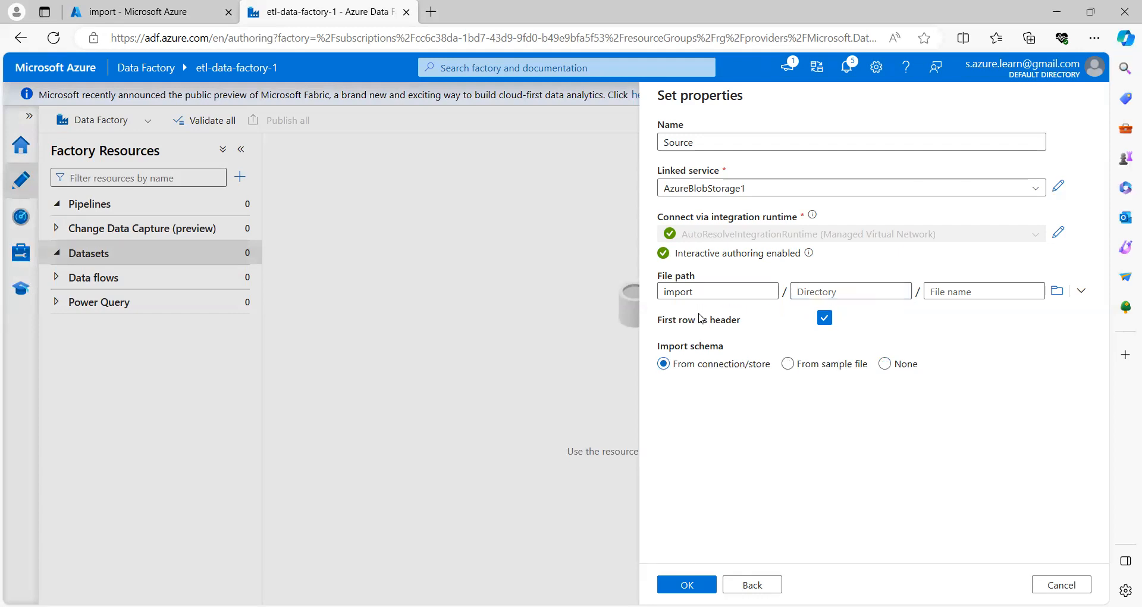
click(797, 291)
click(884, 376)
click(685, 584)
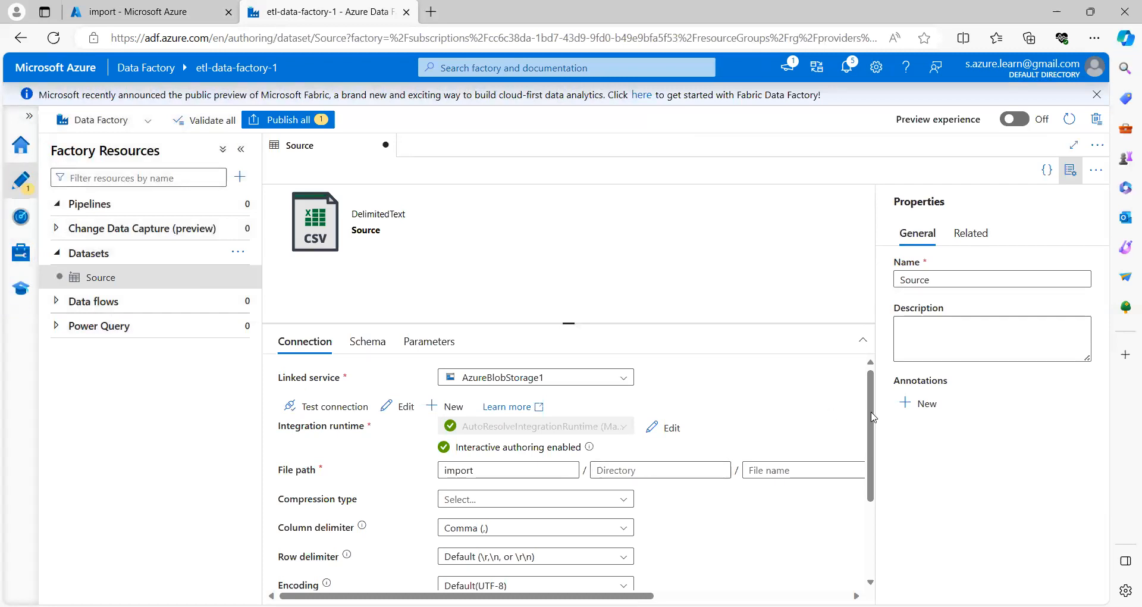
scroll(873, 417, down, 1)
Step: Bring up the Datasets actions menu to add a dataset alongside Source
click(646, 432)
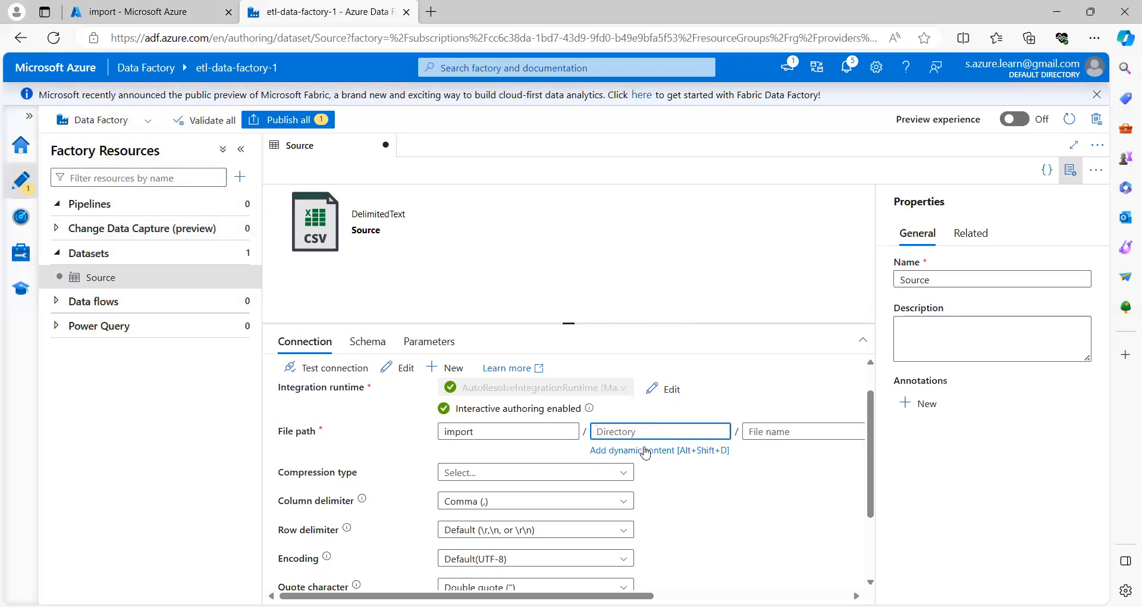
mouse_move(249, 286)
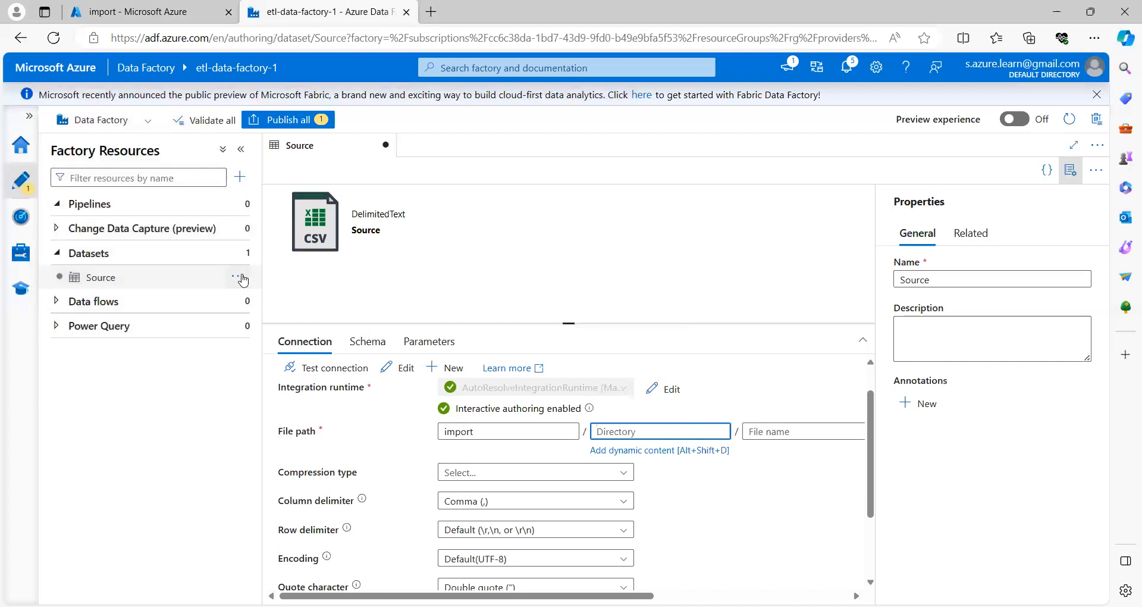
click(240, 279)
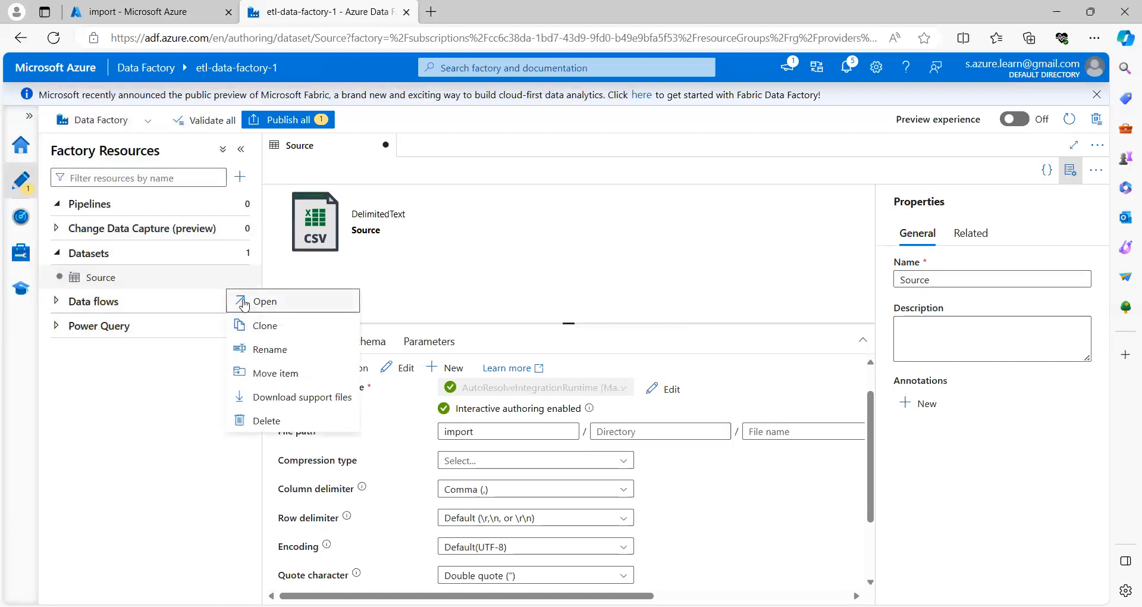
click(236, 254)
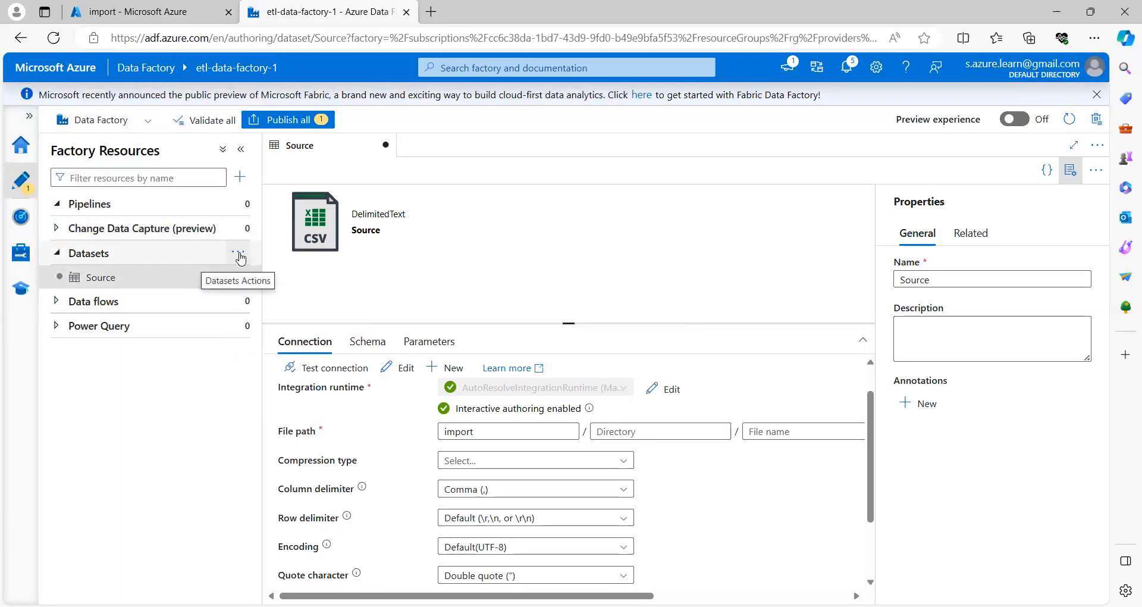
click(243, 256)
Step: Start another Azure Blob Storage dataset in DelimitedText format
click(262, 276)
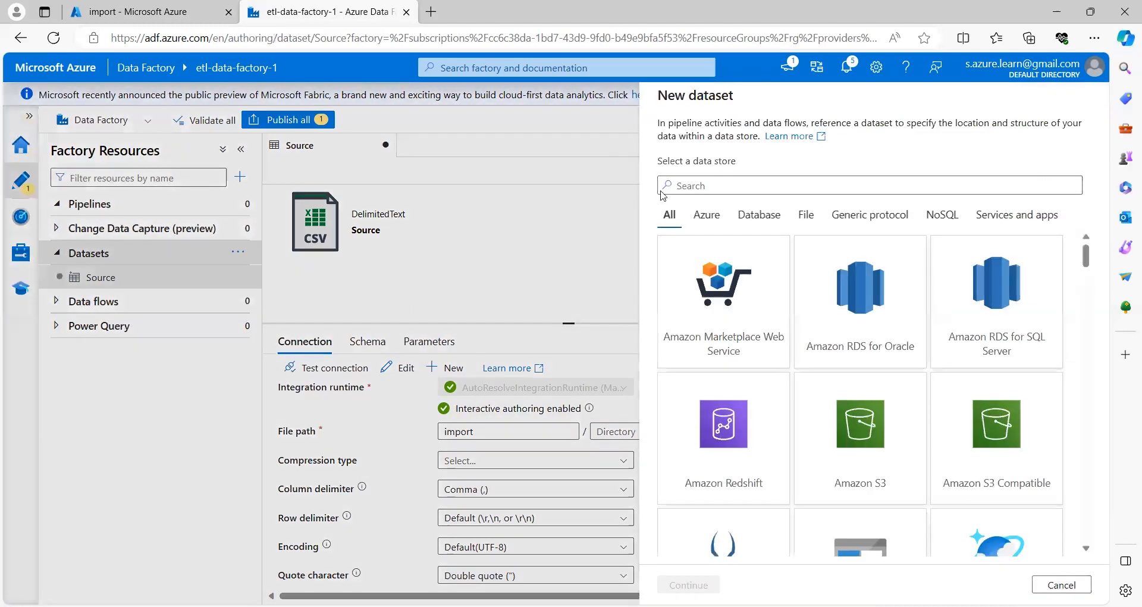
text(blob)
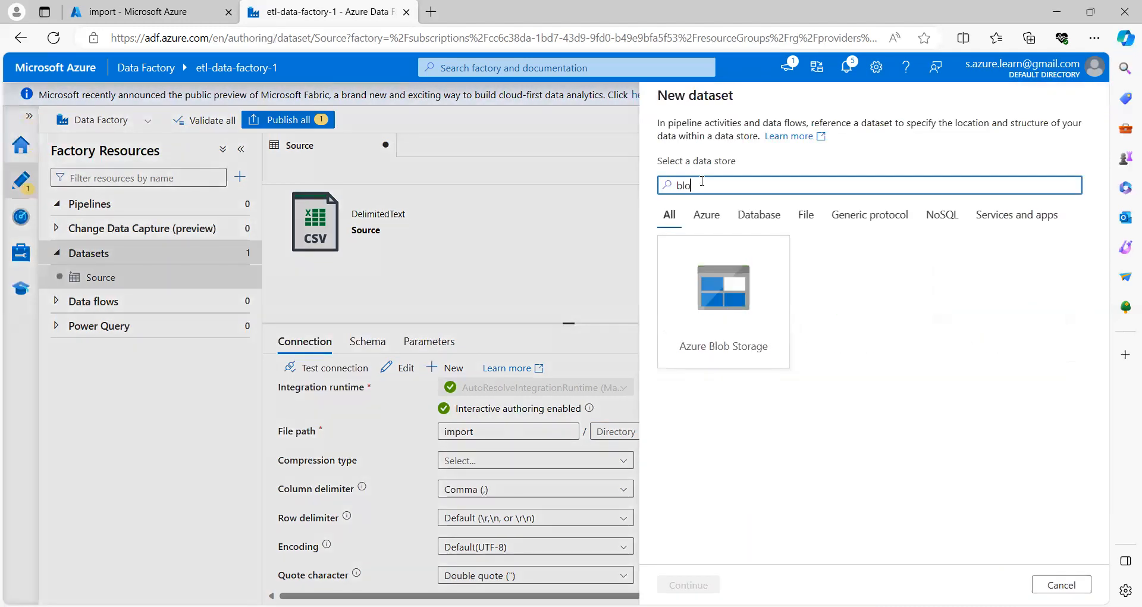
click(741, 319)
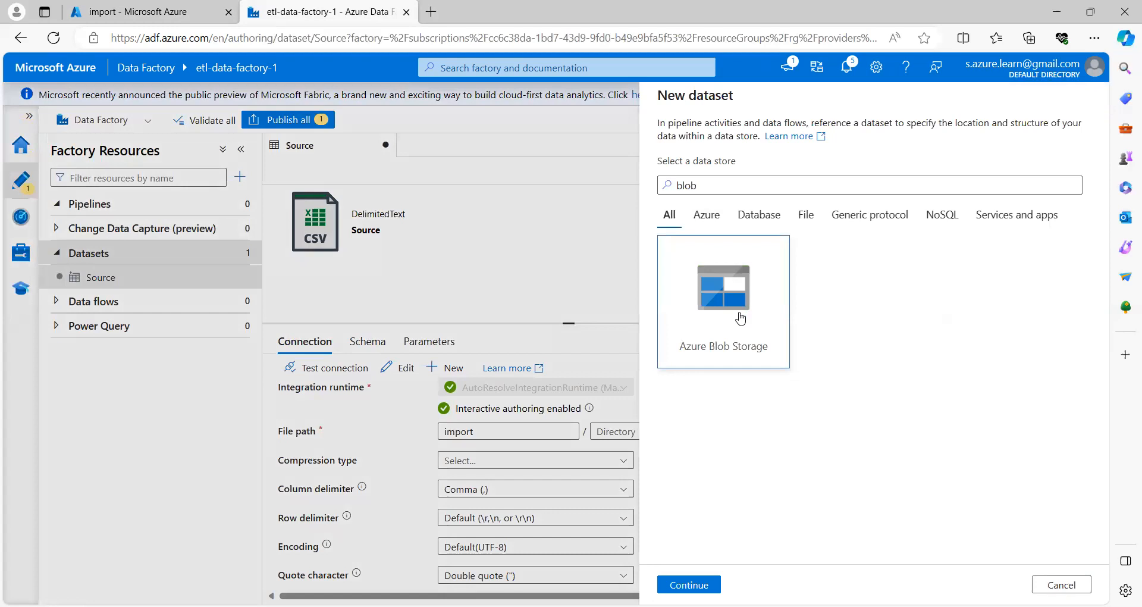
click(687, 585)
click(1018, 231)
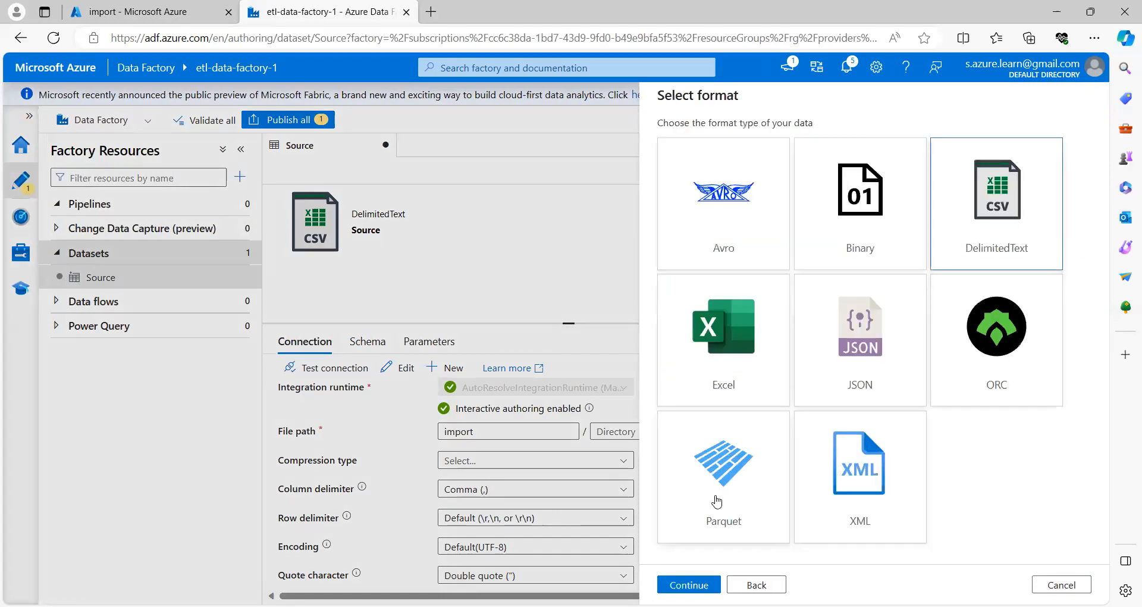
click(685, 583)
Step: Name it 'output', use AzureBlobStorage1, point it at the output container with no schema, and create it
double_click(725, 143)
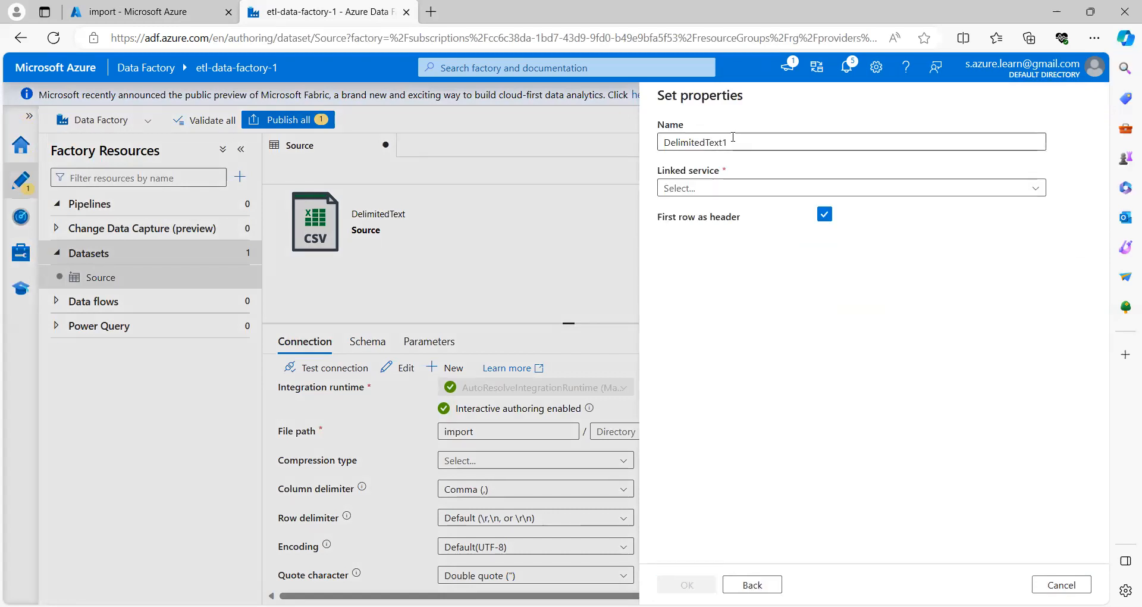
text(output)
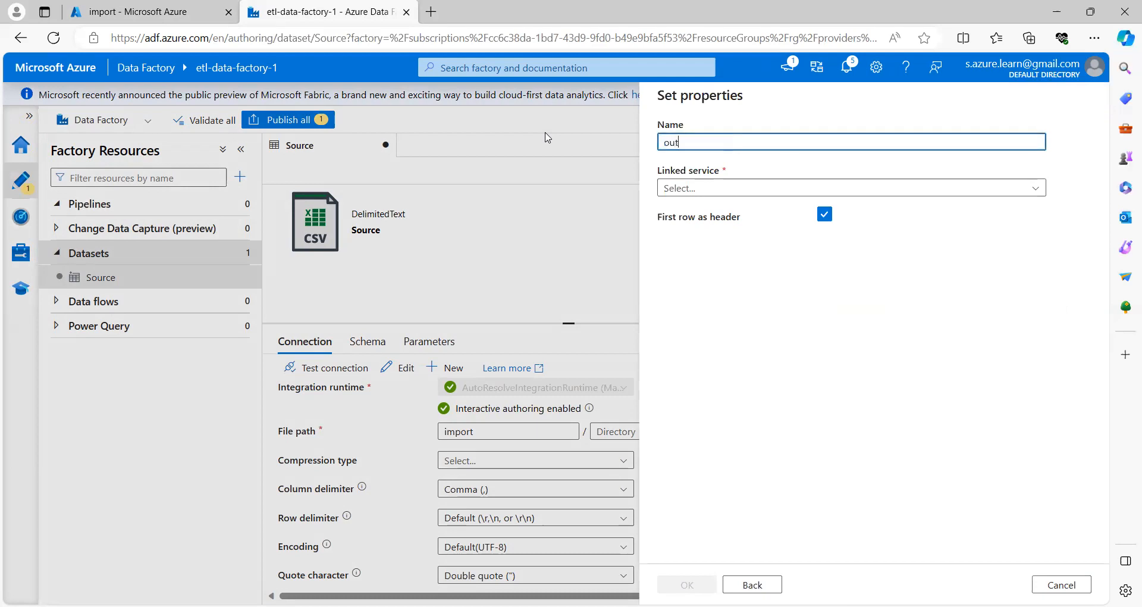
click(691, 188)
click(691, 260)
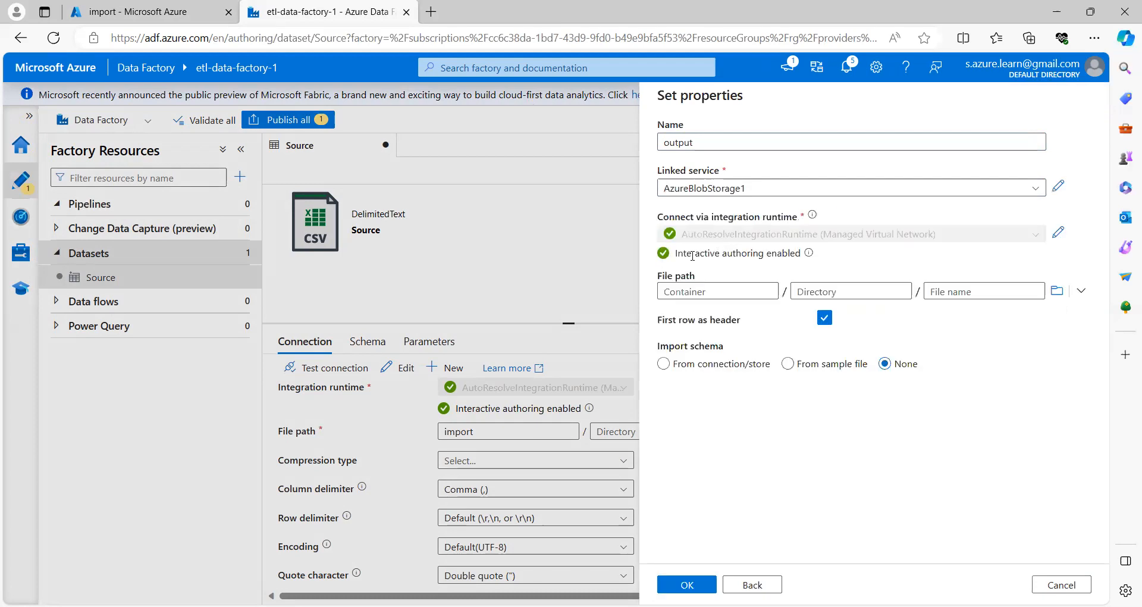
click(1057, 290)
click(695, 201)
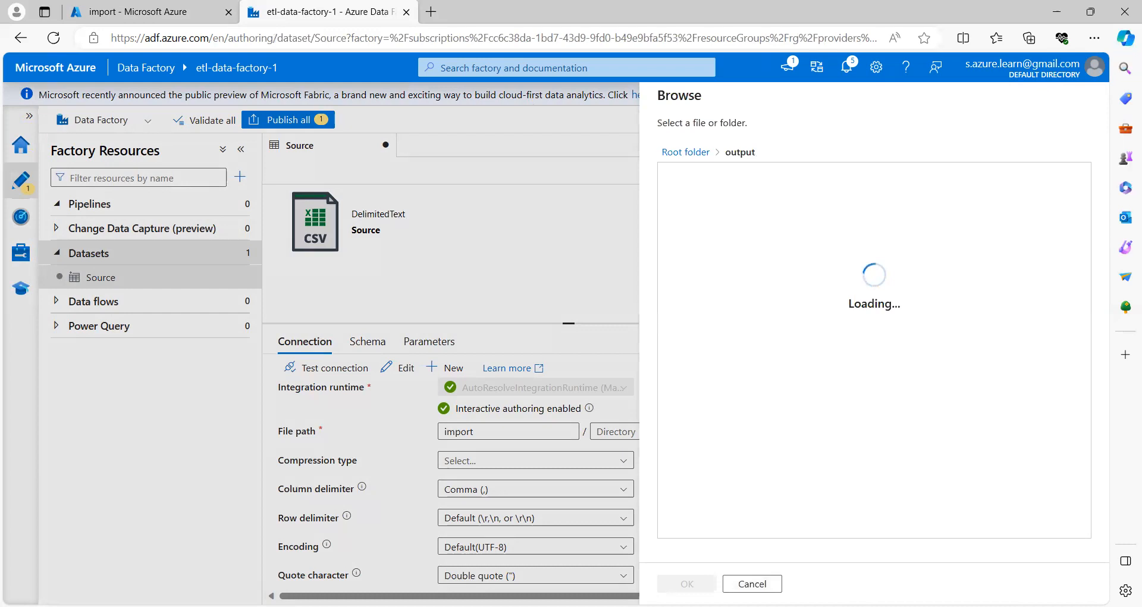
click(687, 584)
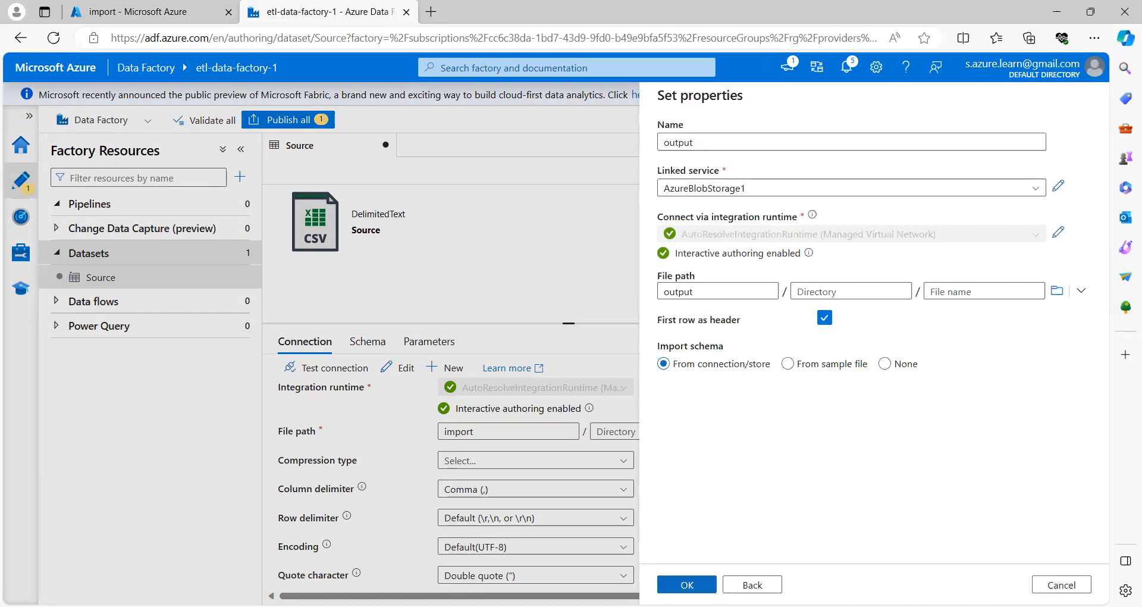
click(886, 367)
key(Tab)
key(Return)
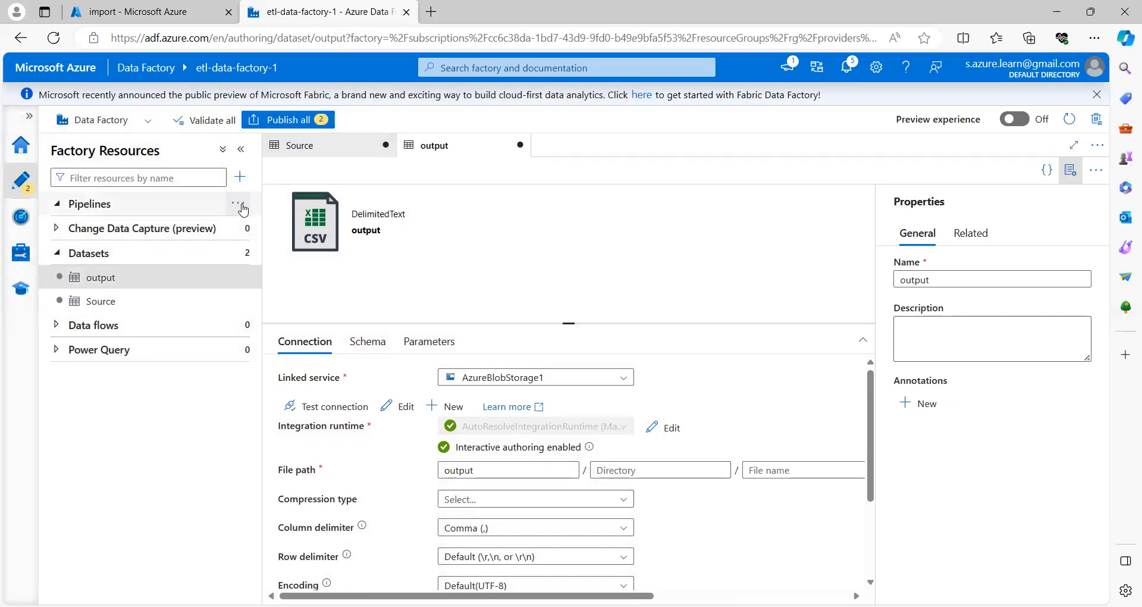
Step: Create a new pipeline and add a Copy data activity to its canvas
click(241, 206)
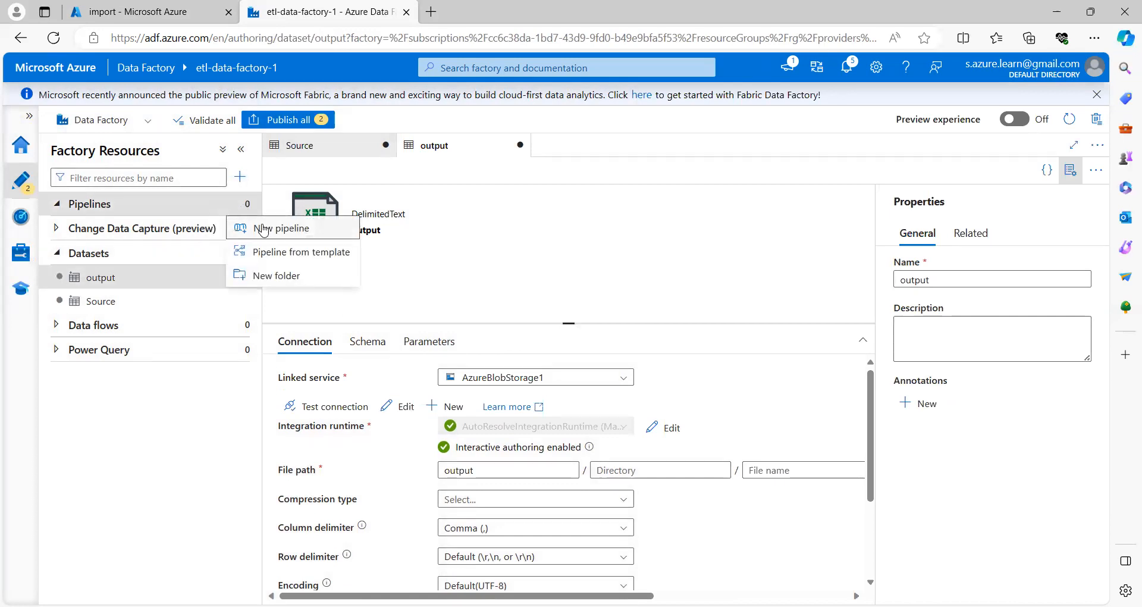
click(280, 232)
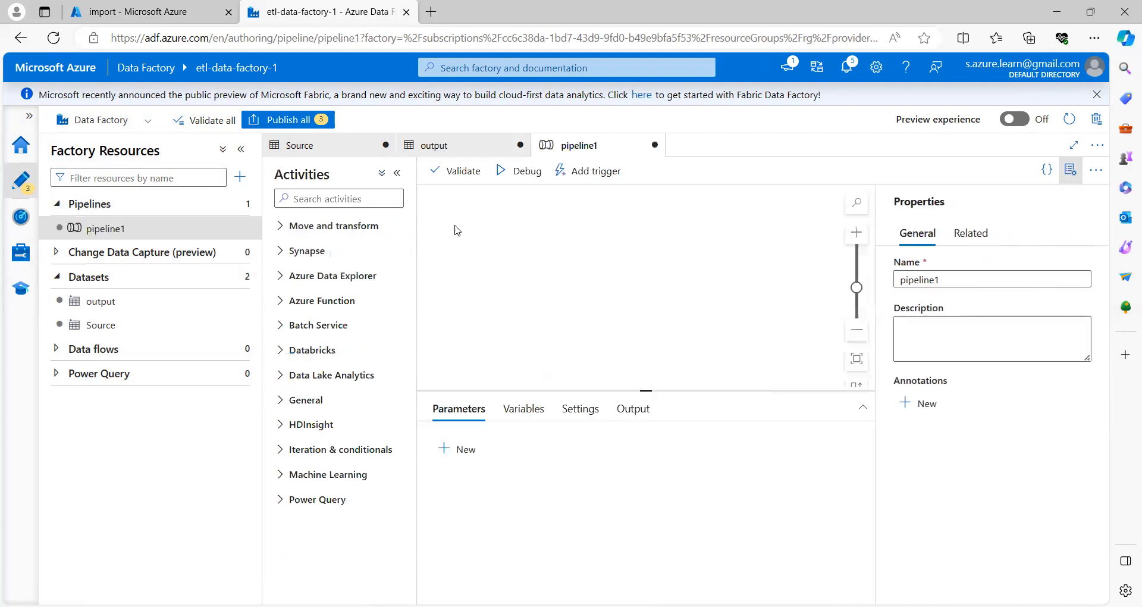
click(281, 228)
drag(305, 256, 563, 261)
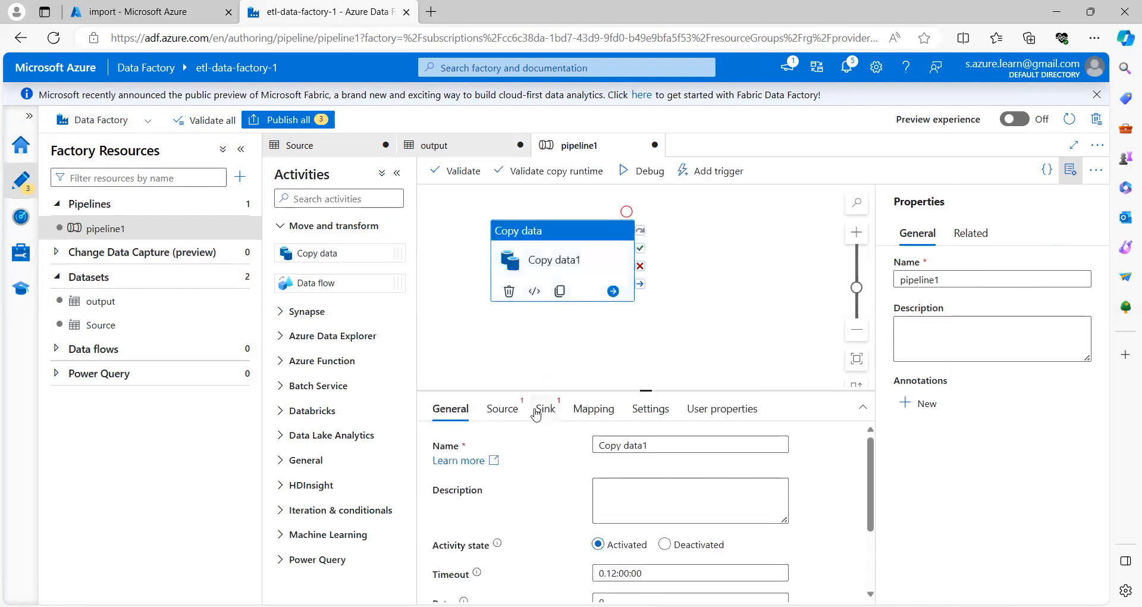
Step: Set the copy source to the Source dataset using a wildcard file path
click(503, 411)
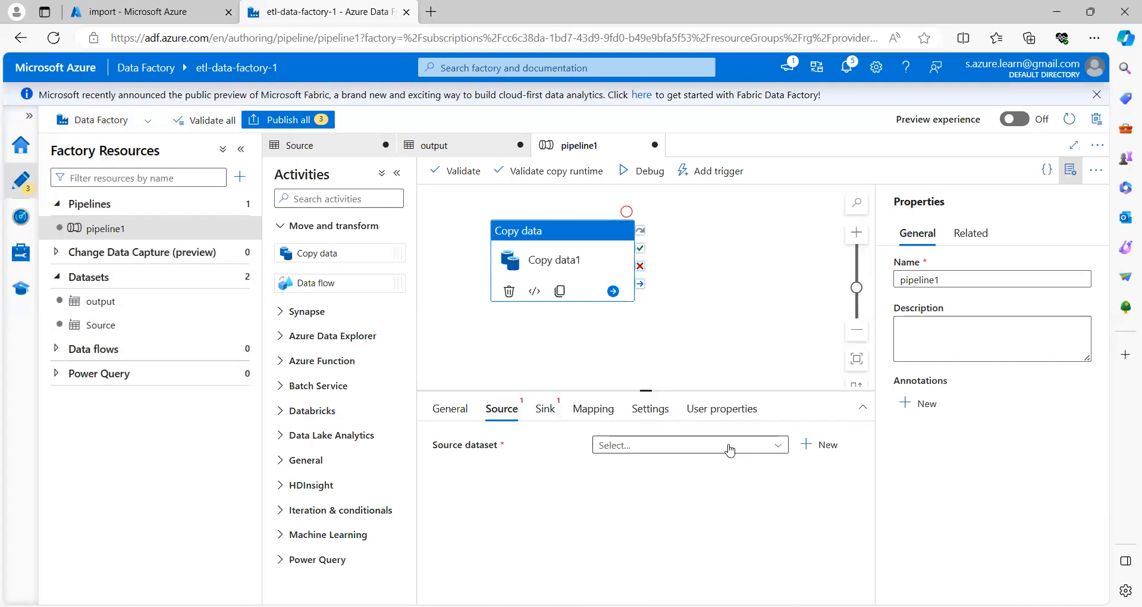
click(747, 452)
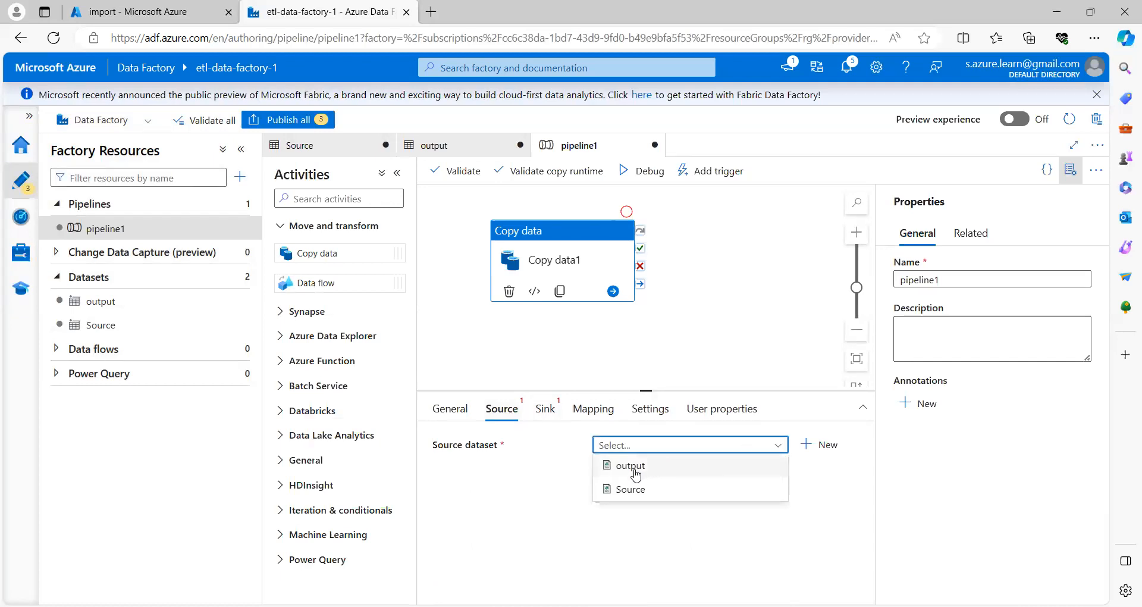
click(631, 490)
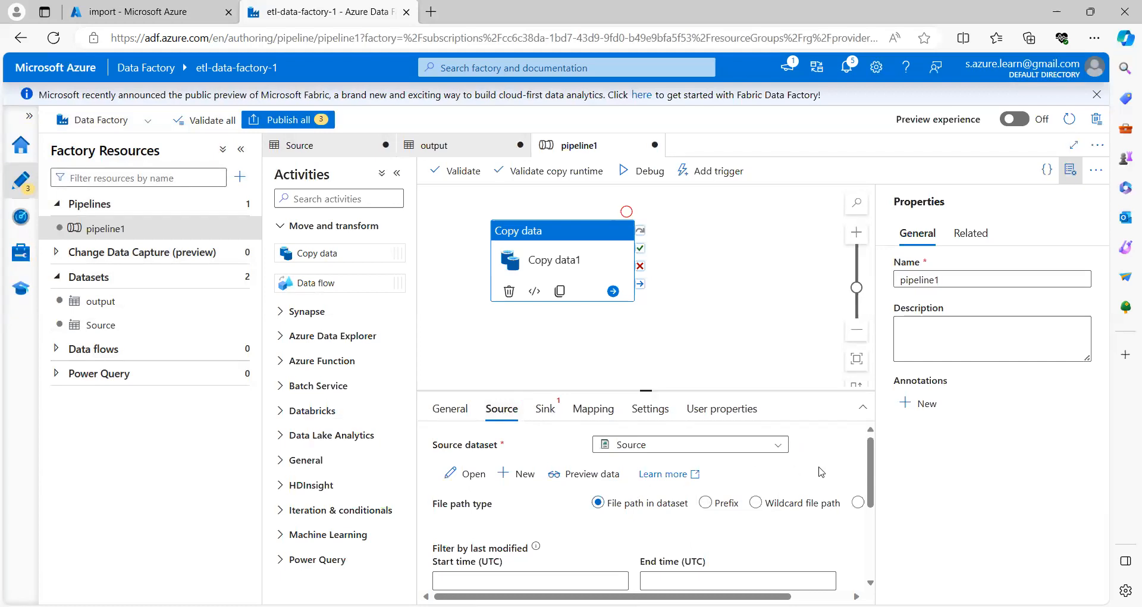
click(756, 505)
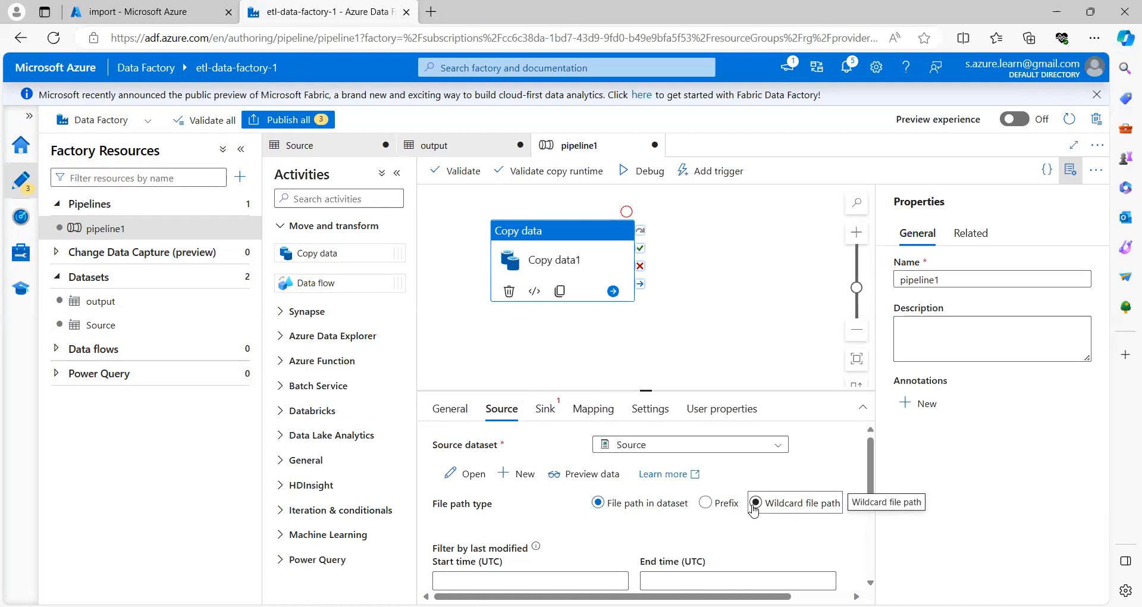
click(692, 539)
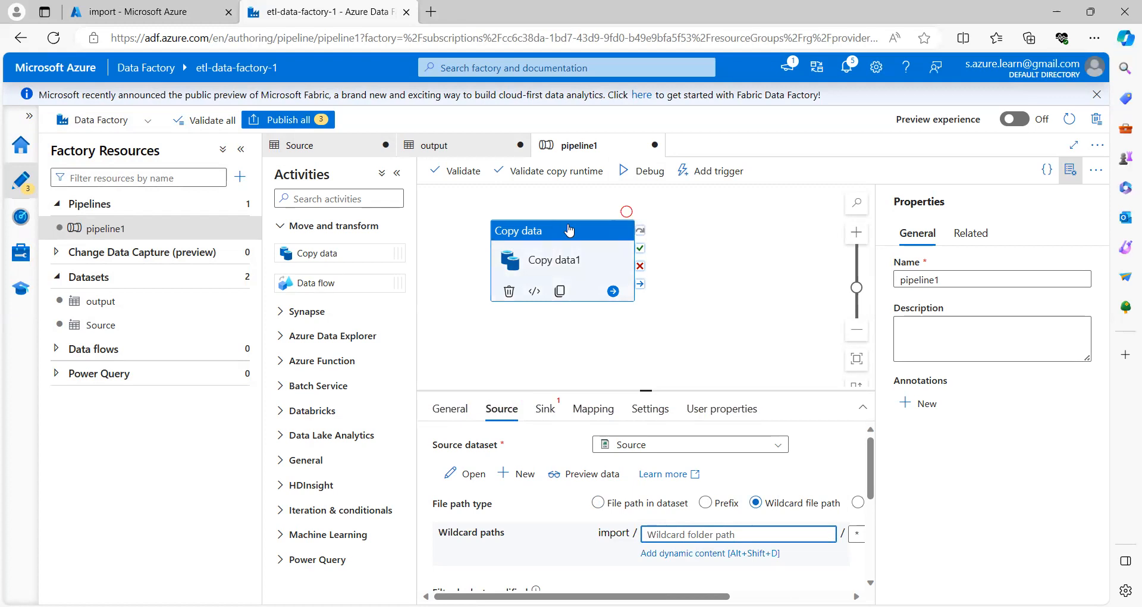
click(751, 247)
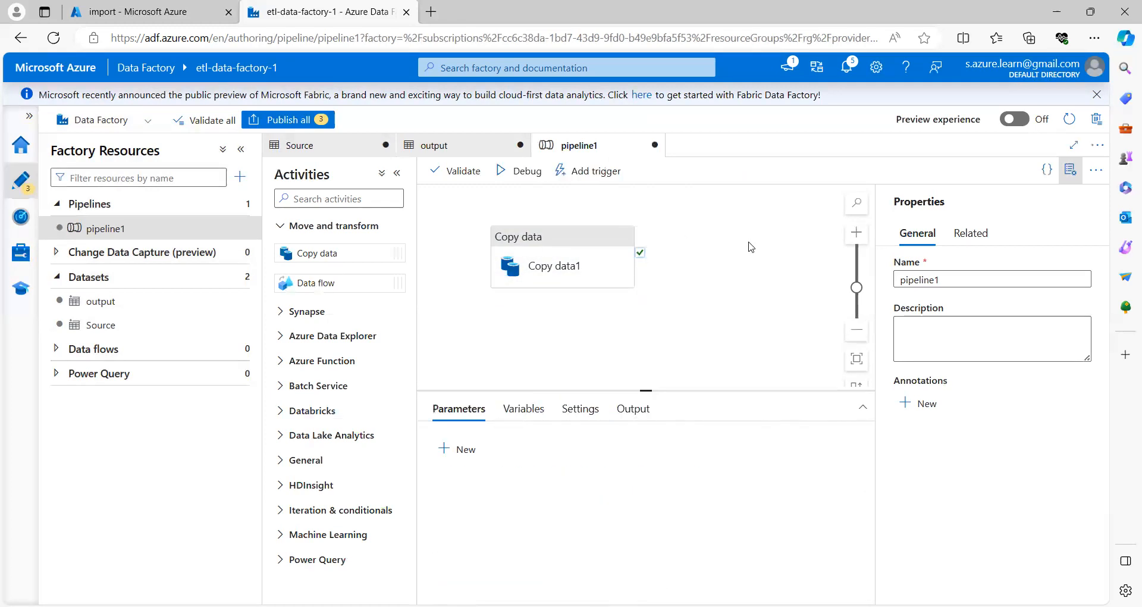
Step: Add a String parameter named 'Folder' to pipeline1
click(547, 248)
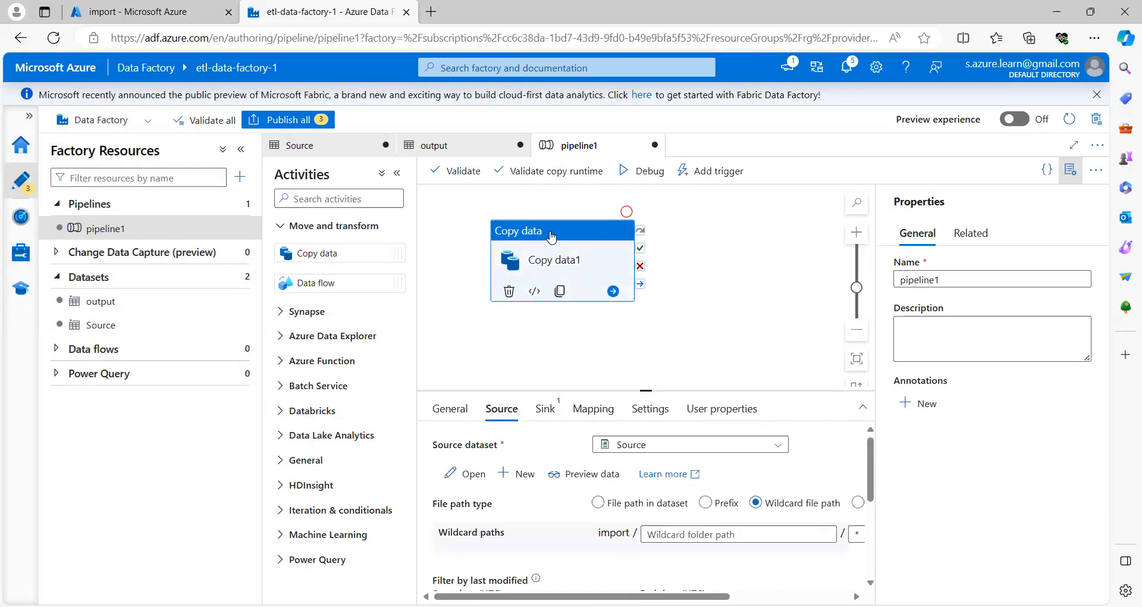
click(738, 241)
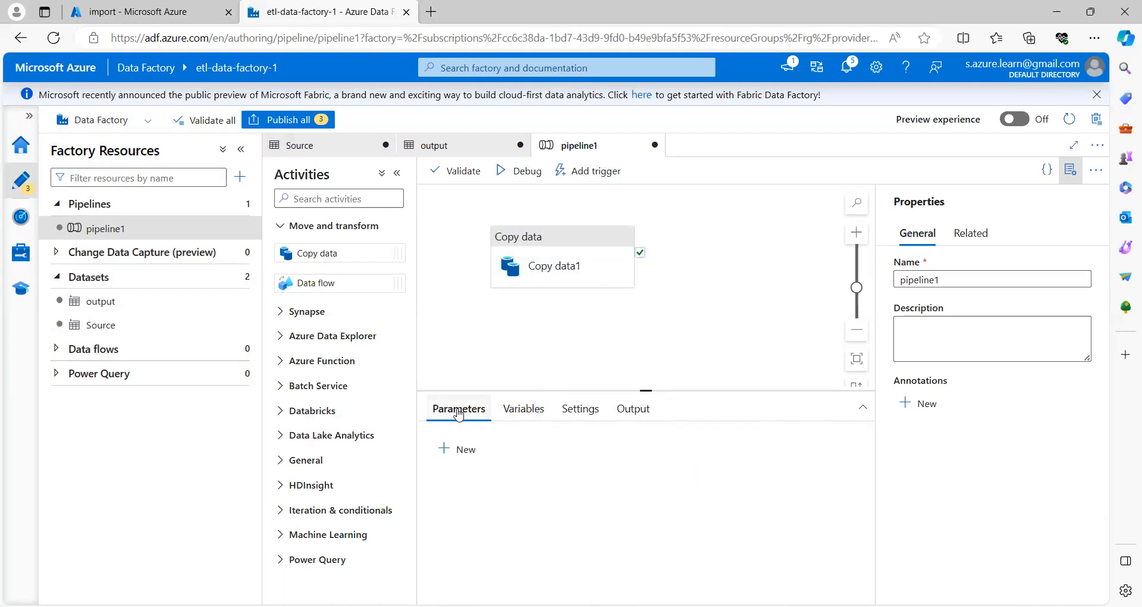
click(462, 451)
click(497, 506)
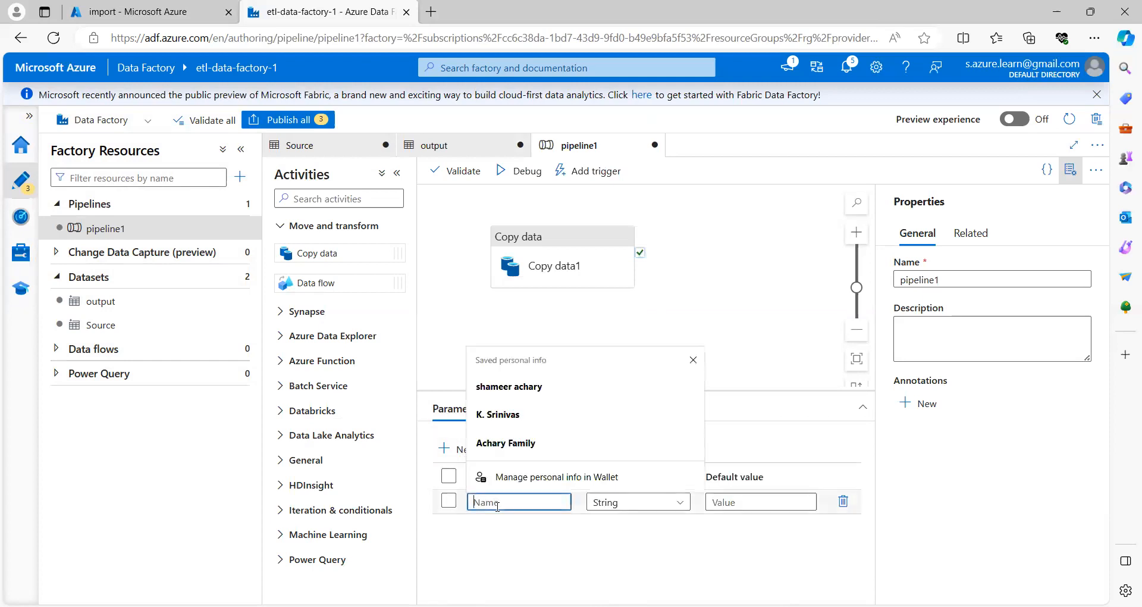
text(Folder)
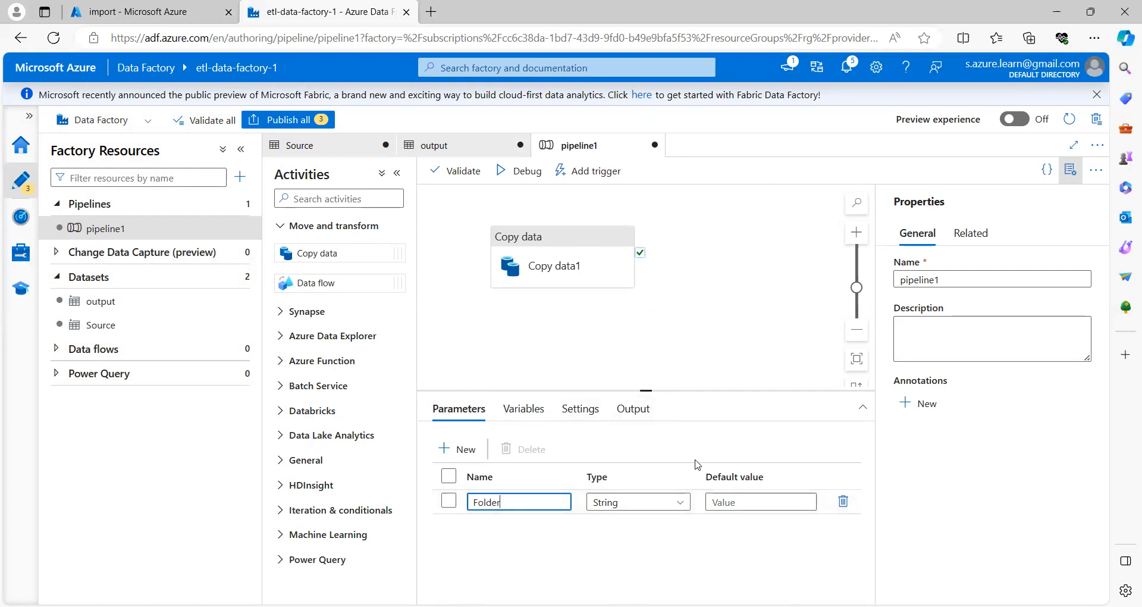
click(566, 263)
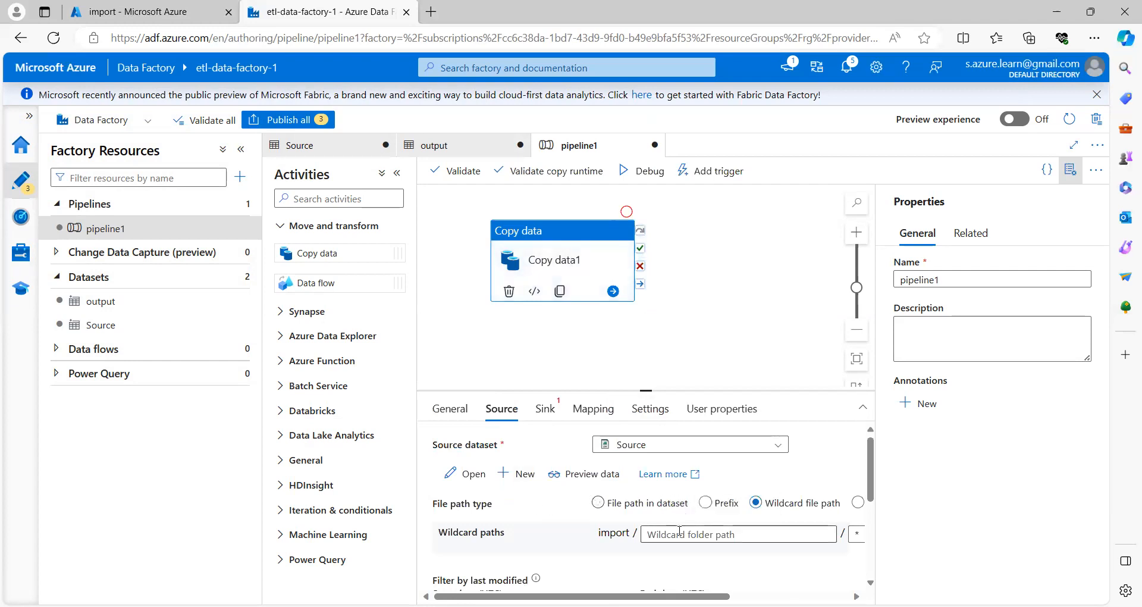
double_click(616, 534)
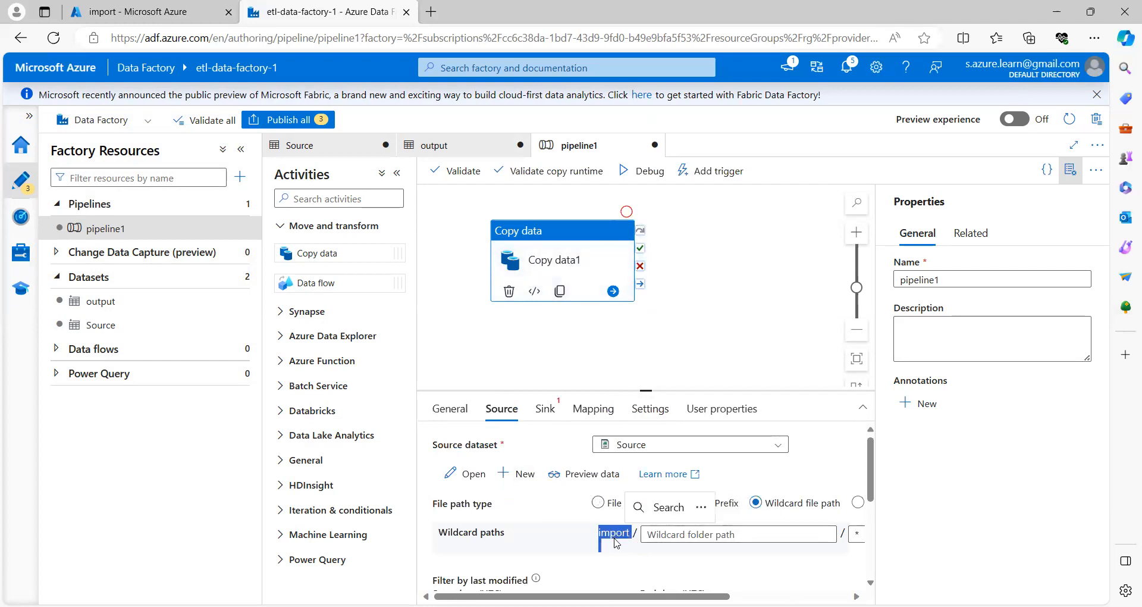
click(668, 536)
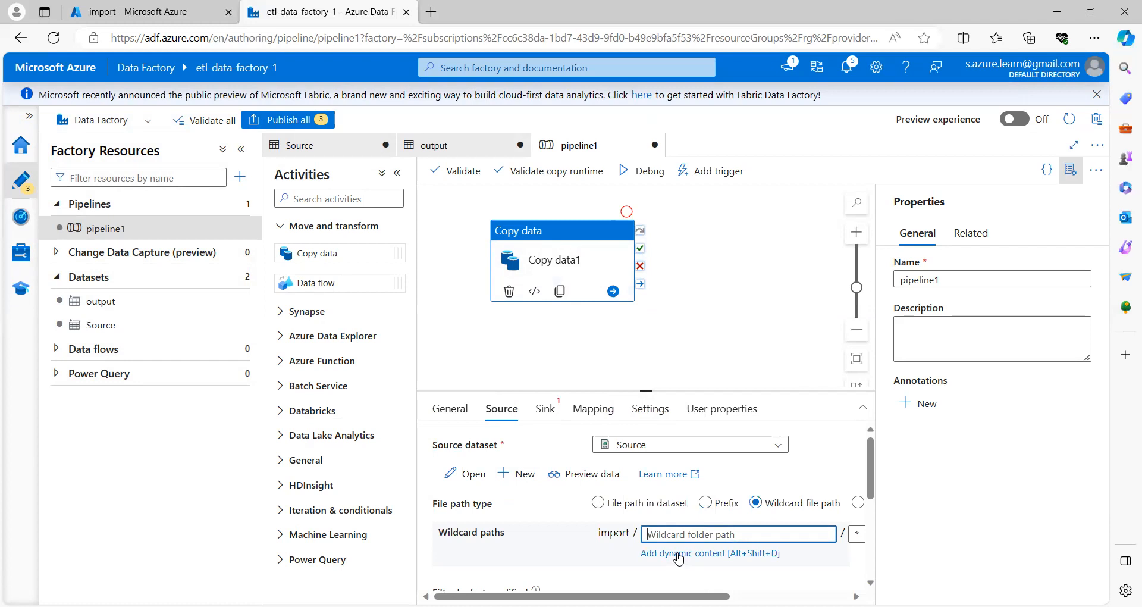
click(678, 554)
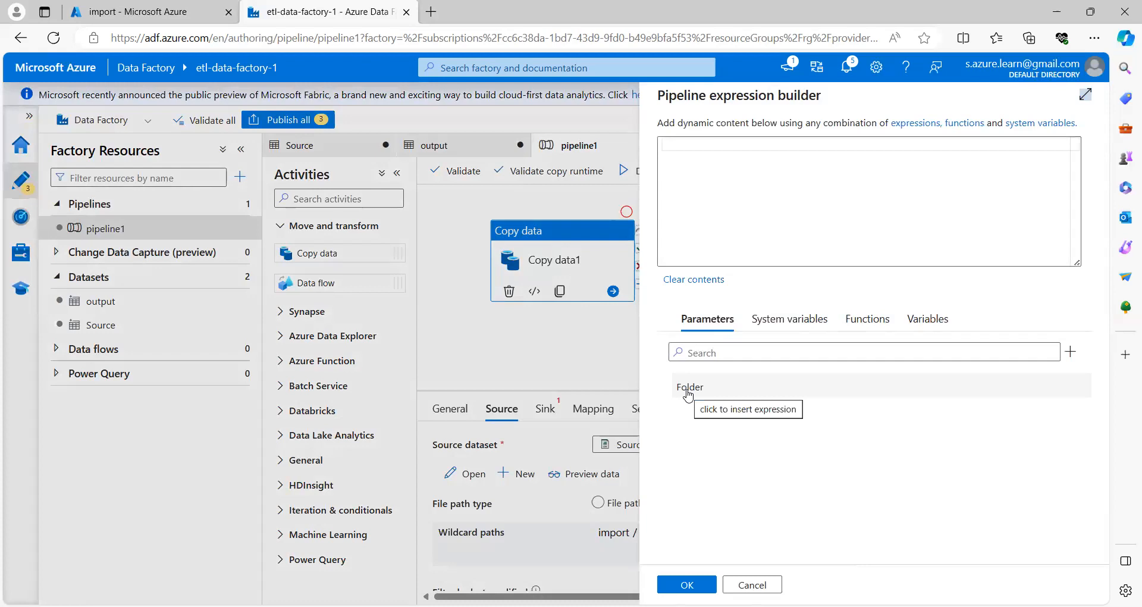
click(689, 388)
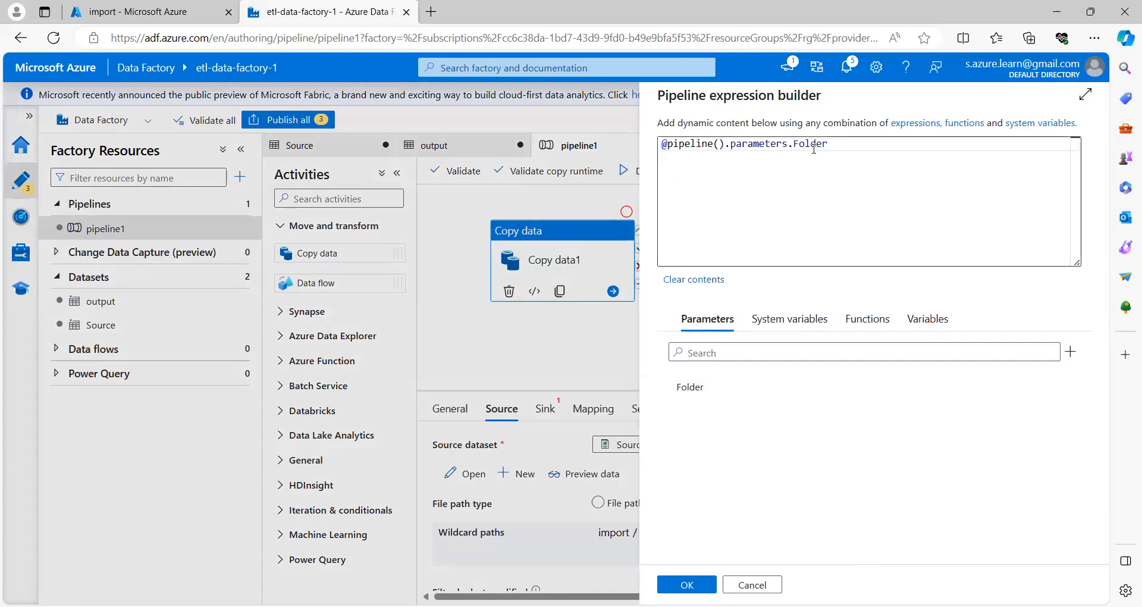
drag(830, 143, 640, 144)
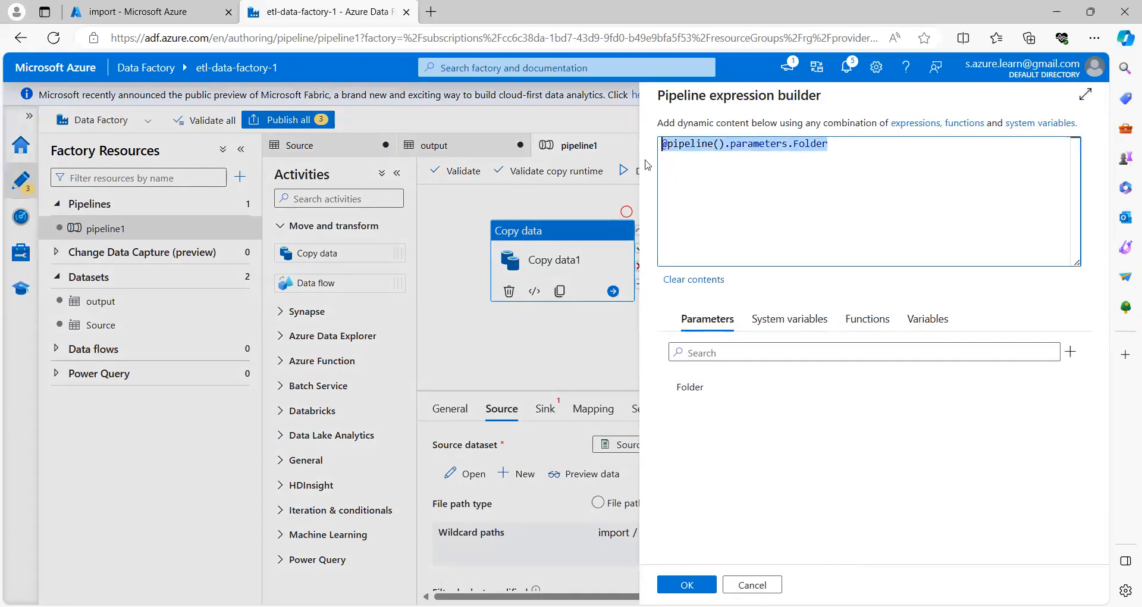
click(687, 584)
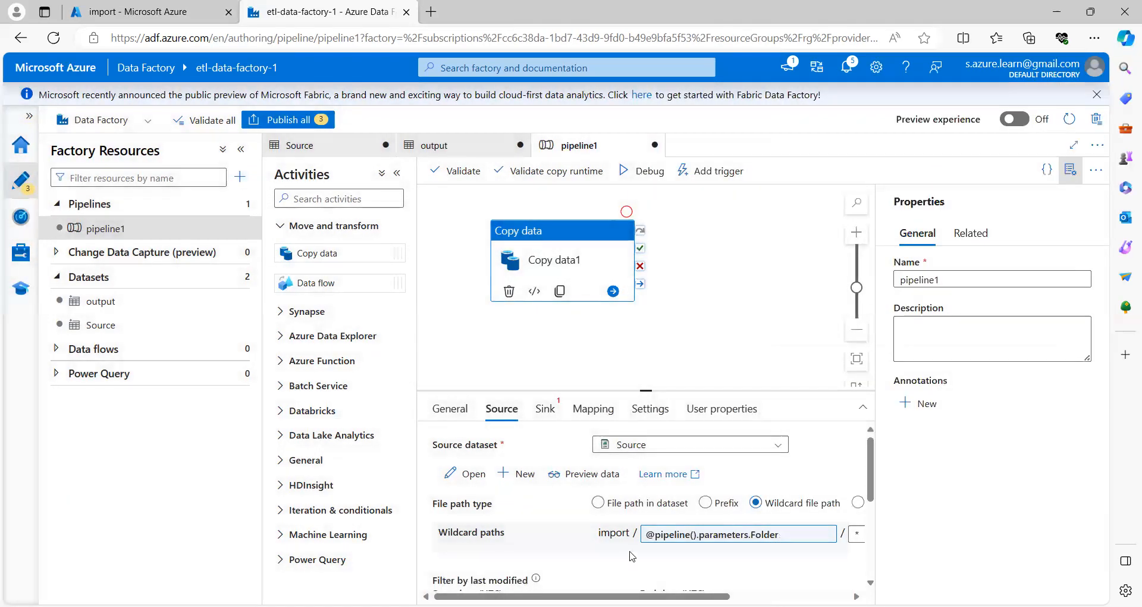
Step: Review the wildcard path and open the Sink tab's dataset list to choose output
double_click(614, 535)
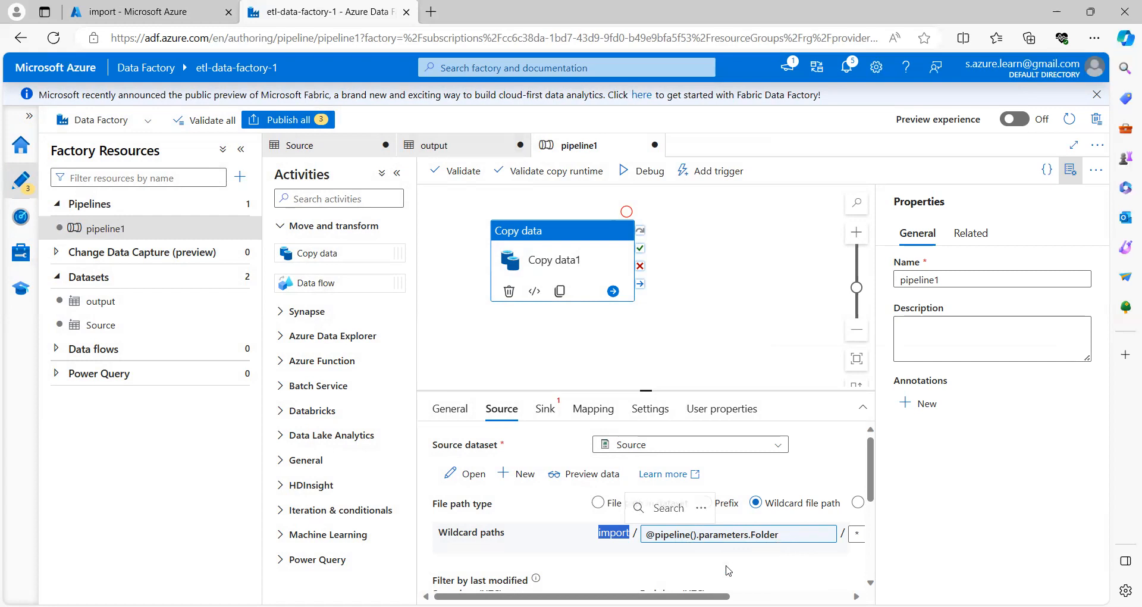
drag(643, 596, 762, 596)
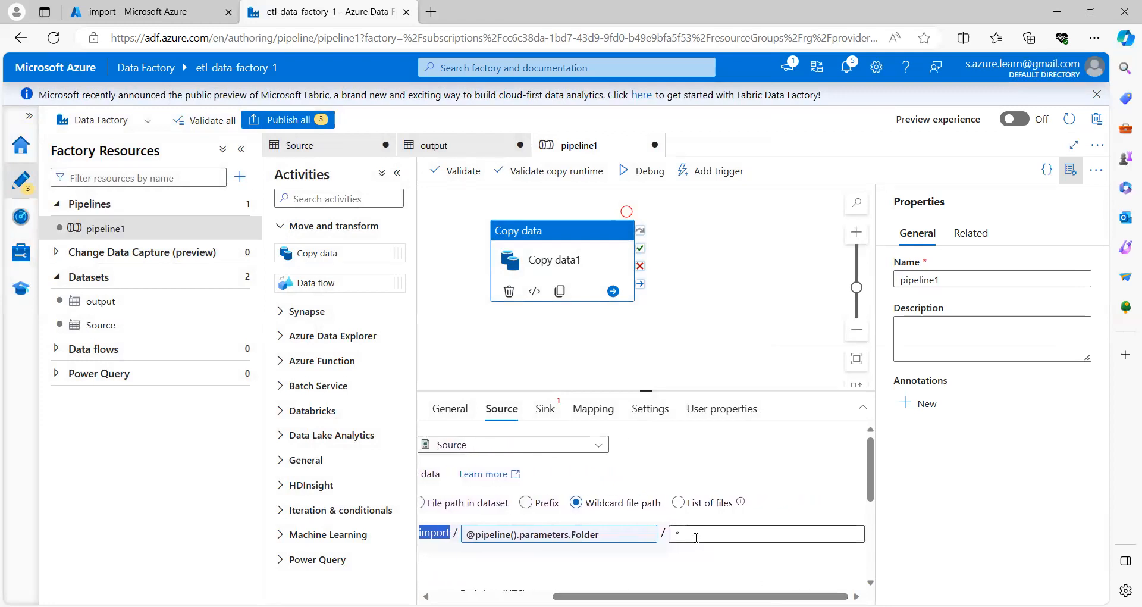
click(548, 411)
click(703, 452)
Step: Set output as the copy activity's sink dataset and open its connection settings
click(631, 465)
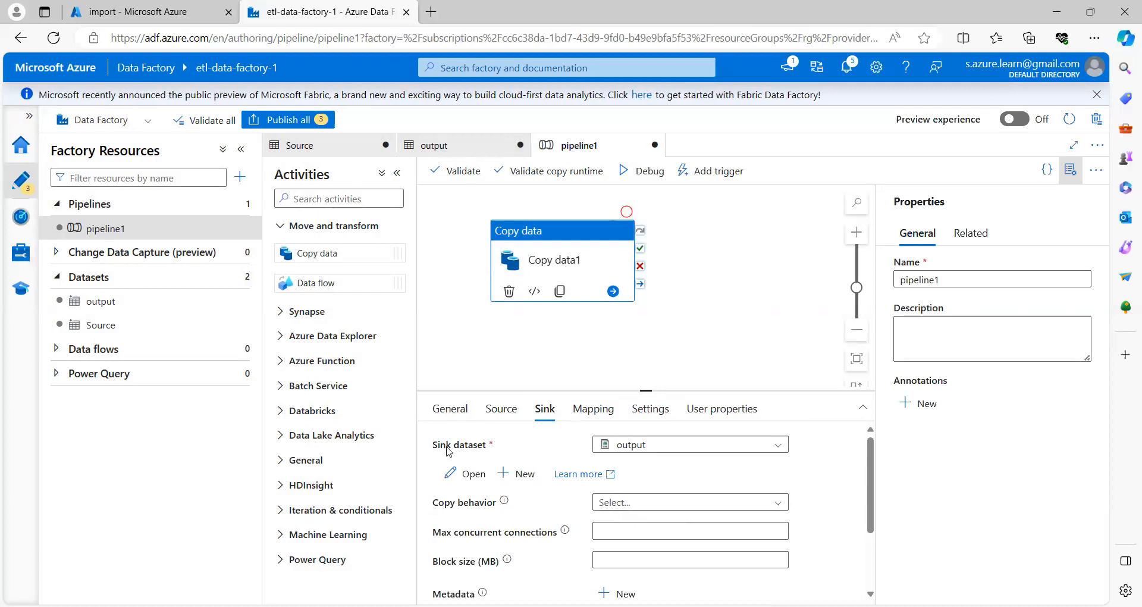
click(457, 152)
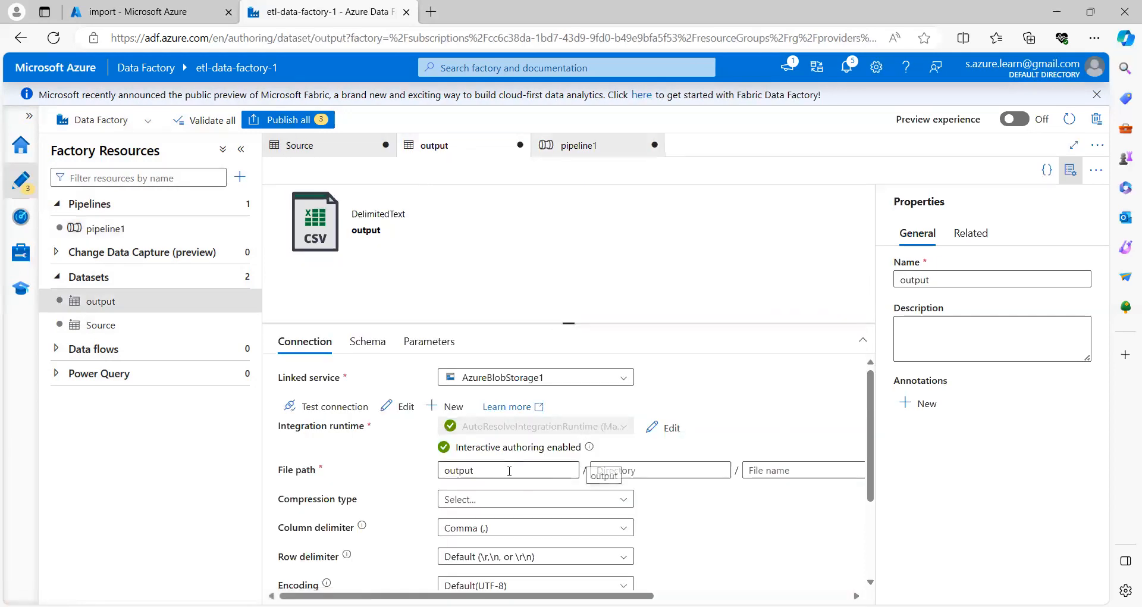
click(495, 470)
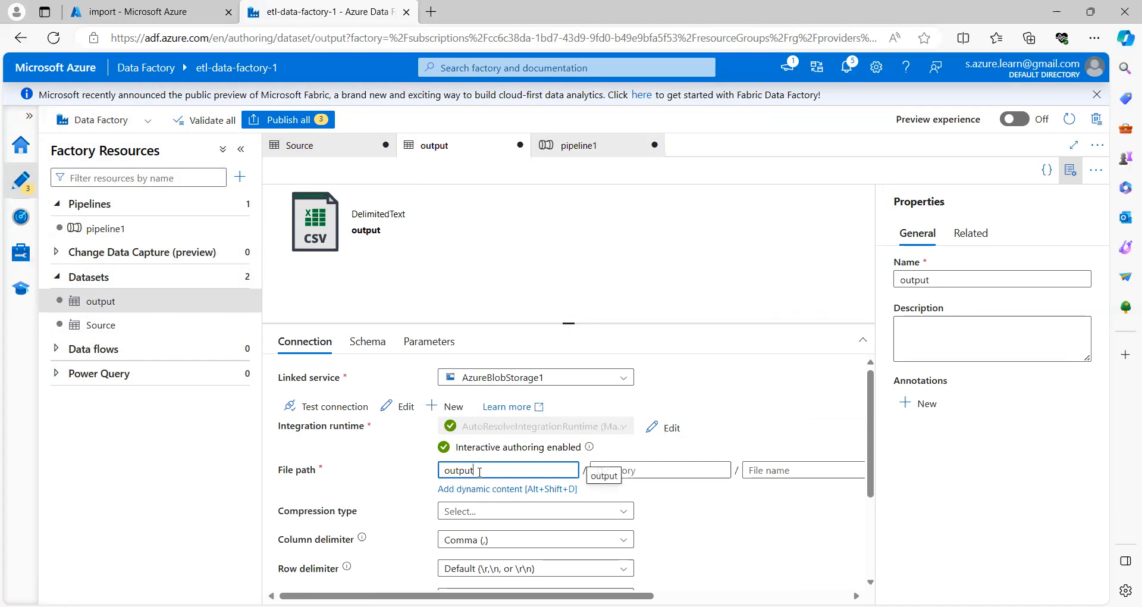
click(649, 471)
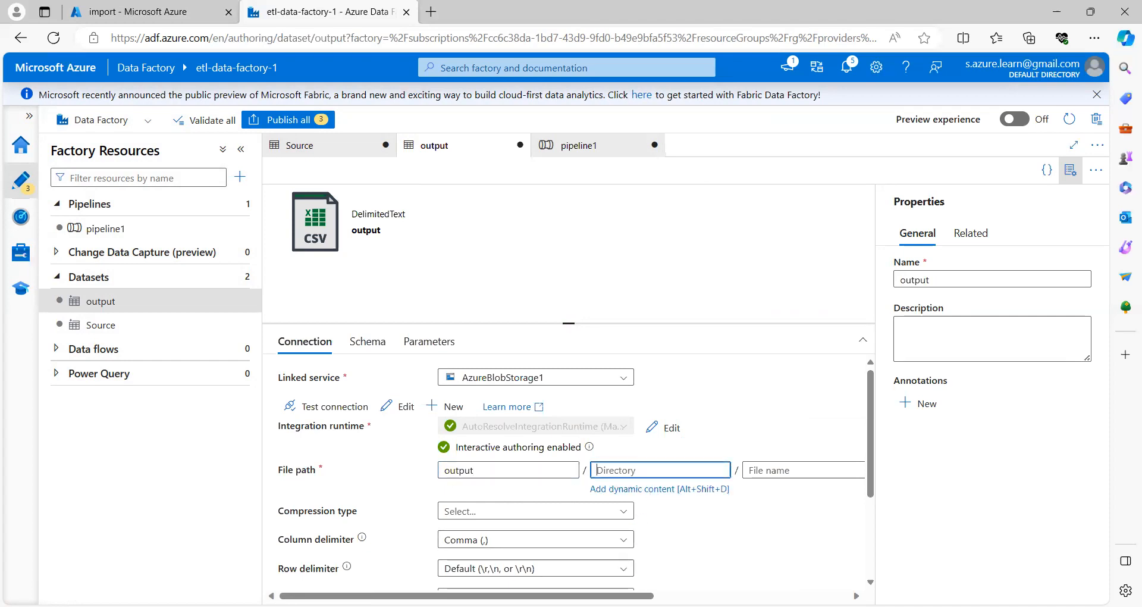
Step: Open the dynamic content builder for the output directory, then view the import container
mouse_move(595, 595)
mouse_down()
mouse_move(729, 595)
mouse_move(595, 596)
mouse_up()
click(644, 470)
click(632, 489)
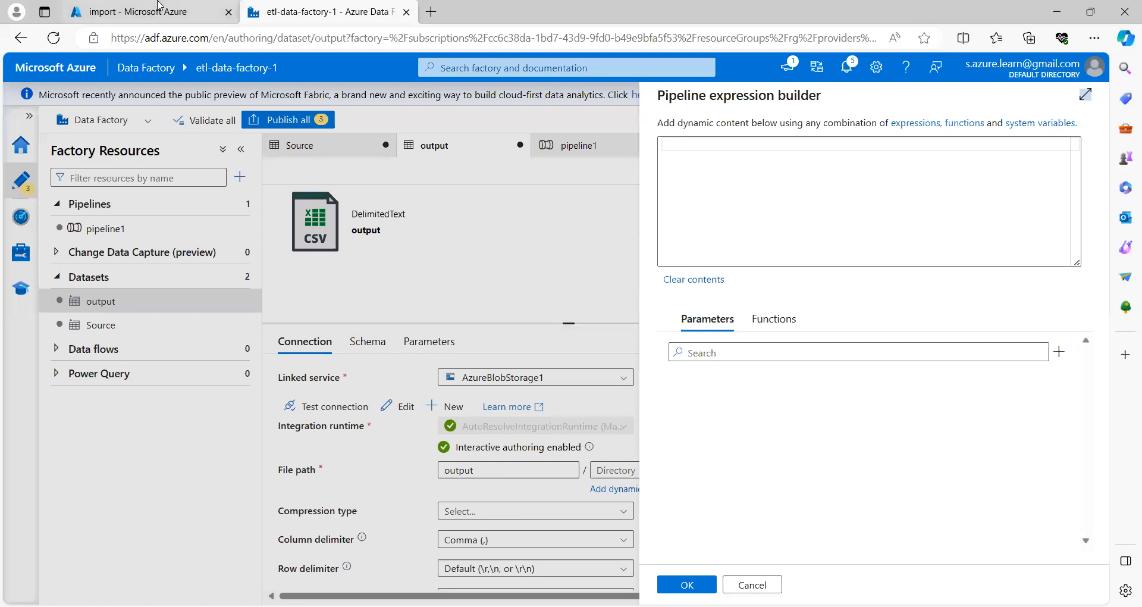
click(154, 19)
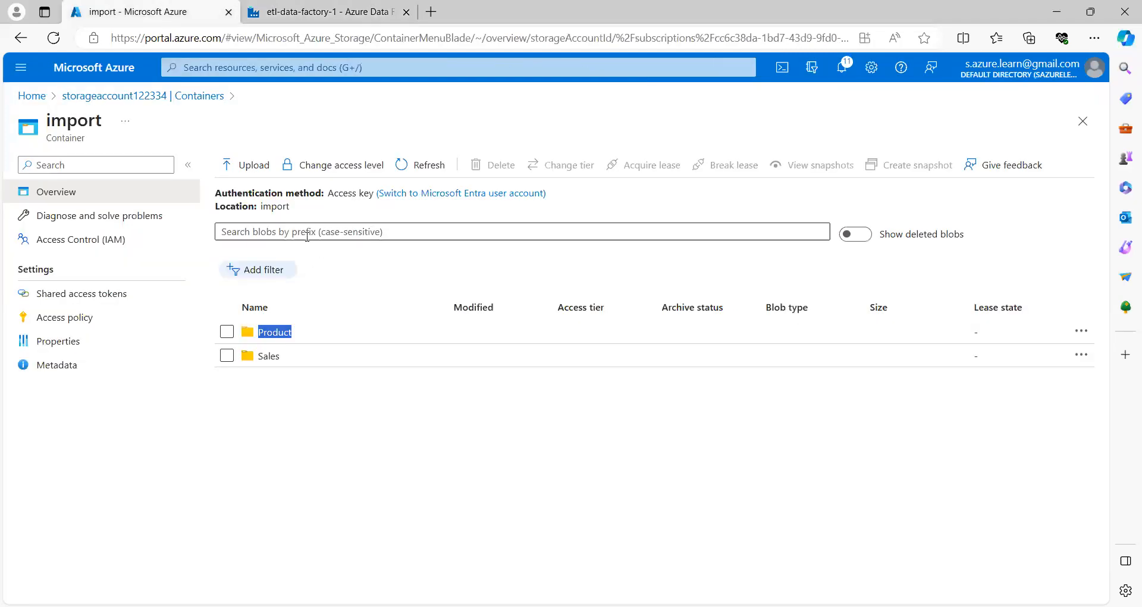
Step: Check that the import container's Sales folder holds sales.csv, then return to Data Factory
click(315, 341)
drag(315, 341, 257, 339)
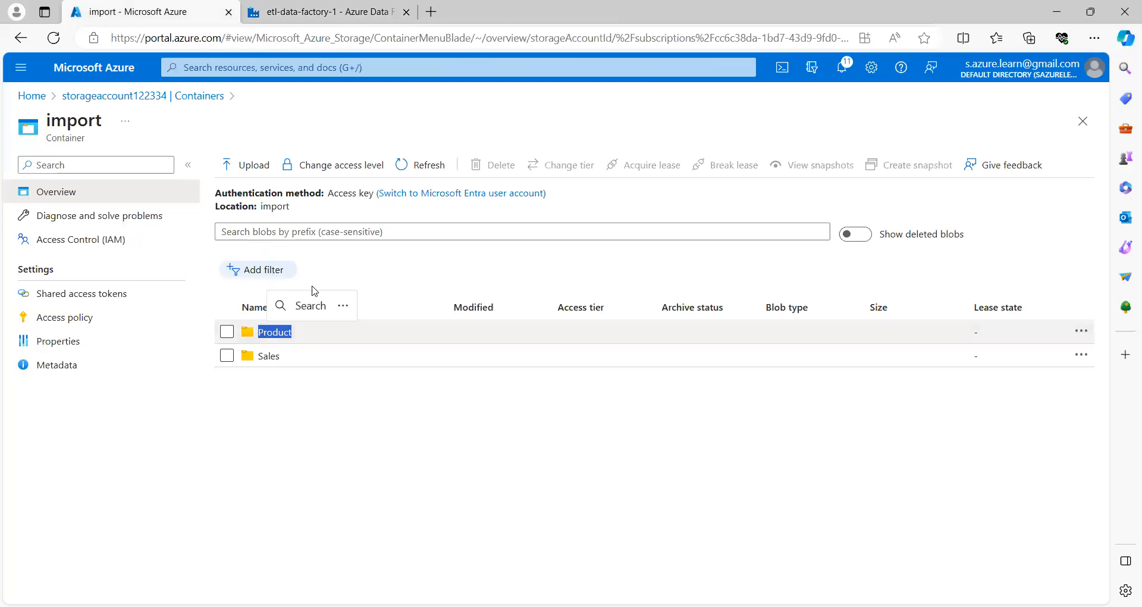
click(291, 360)
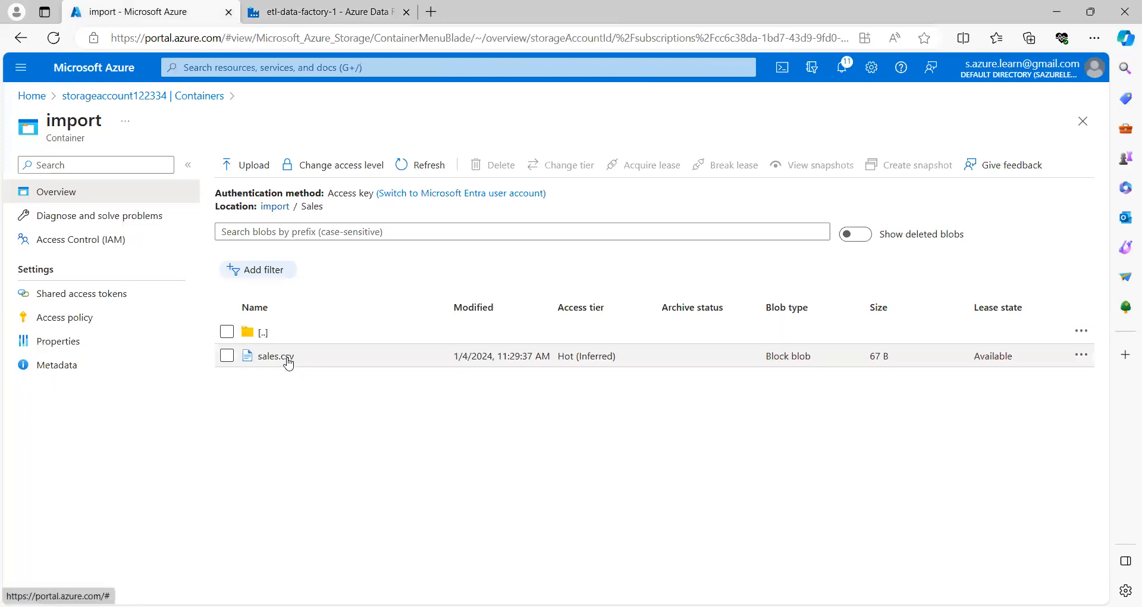
click(275, 207)
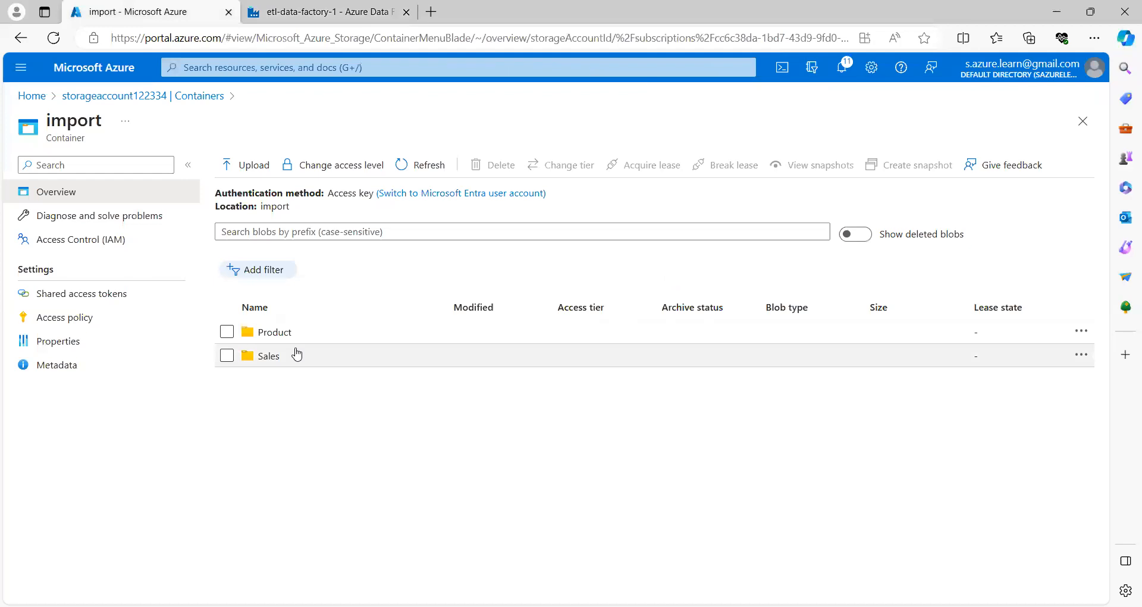
click(250, 22)
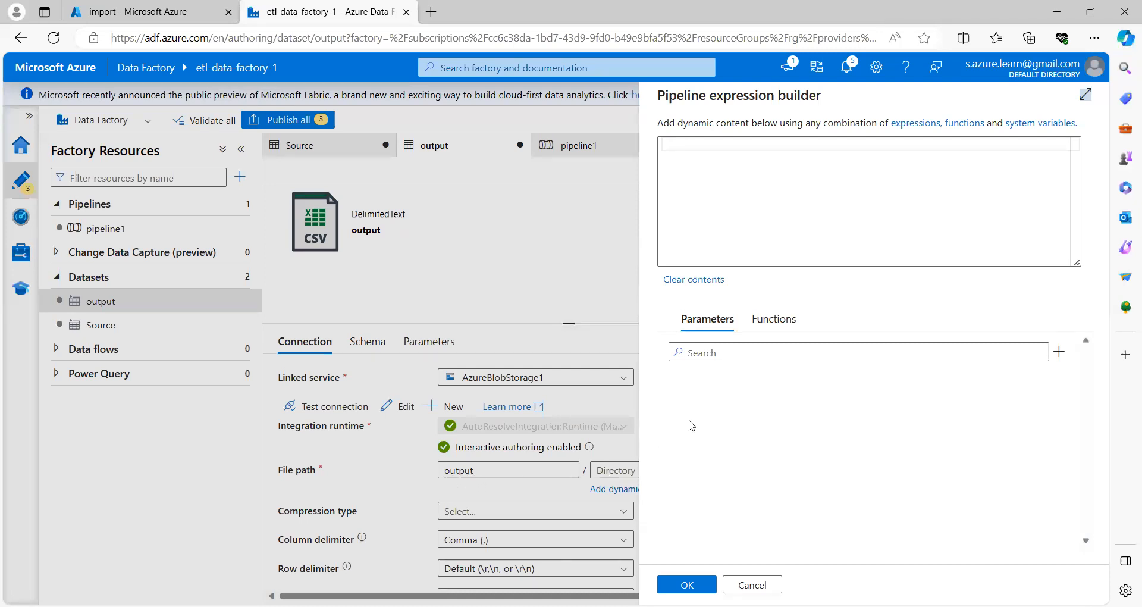
Step: Add a String dataset parameter output_parameter with default abc and insert it into the path expression
click(1059, 354)
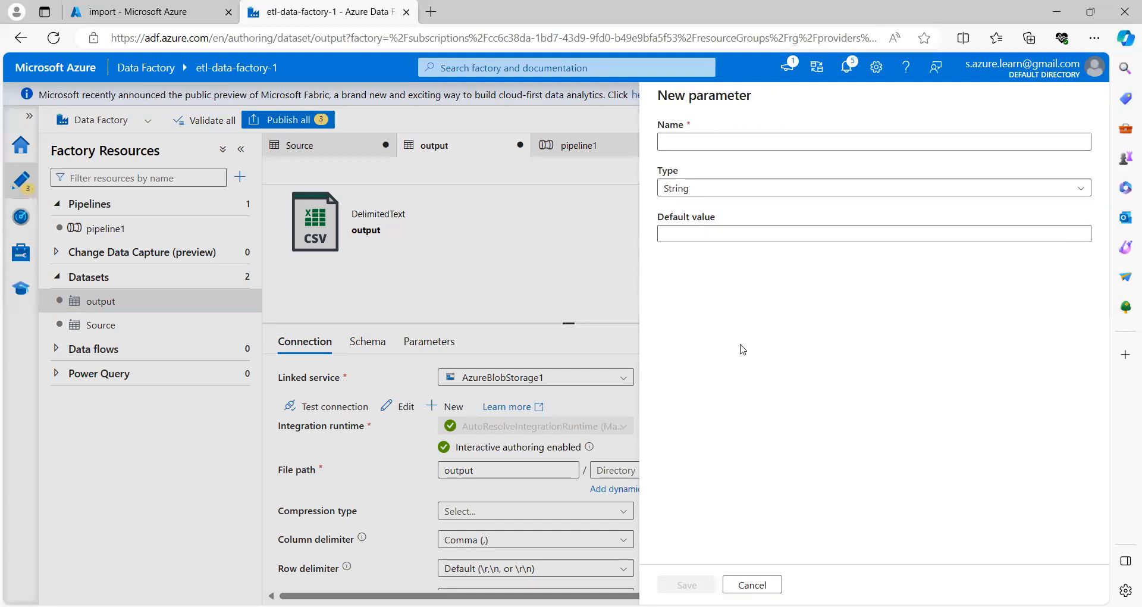
click(682, 143)
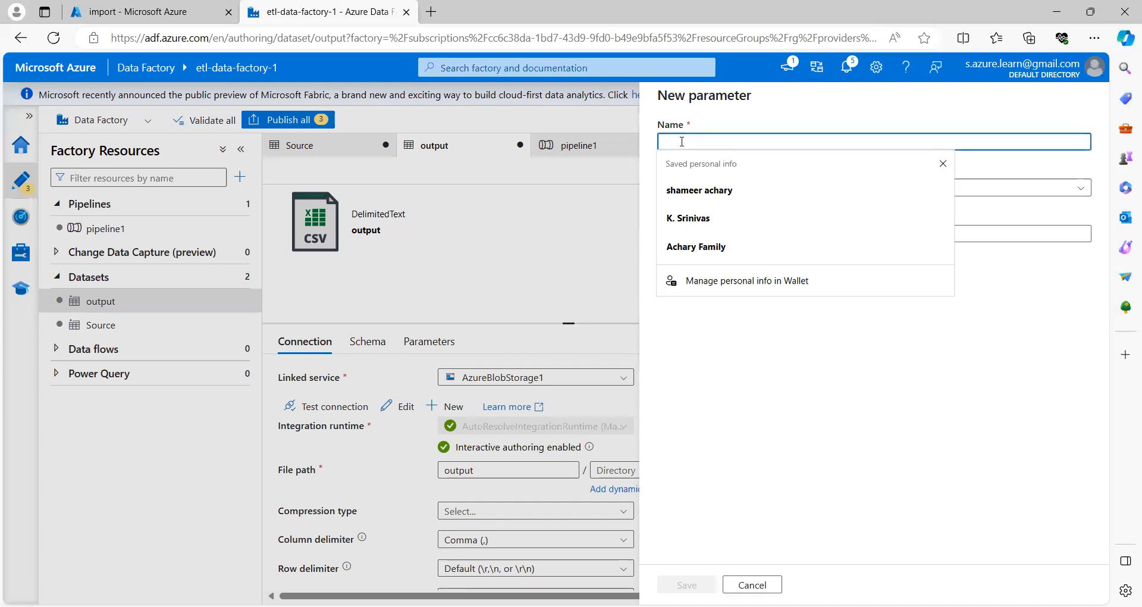
text(output_parameter)
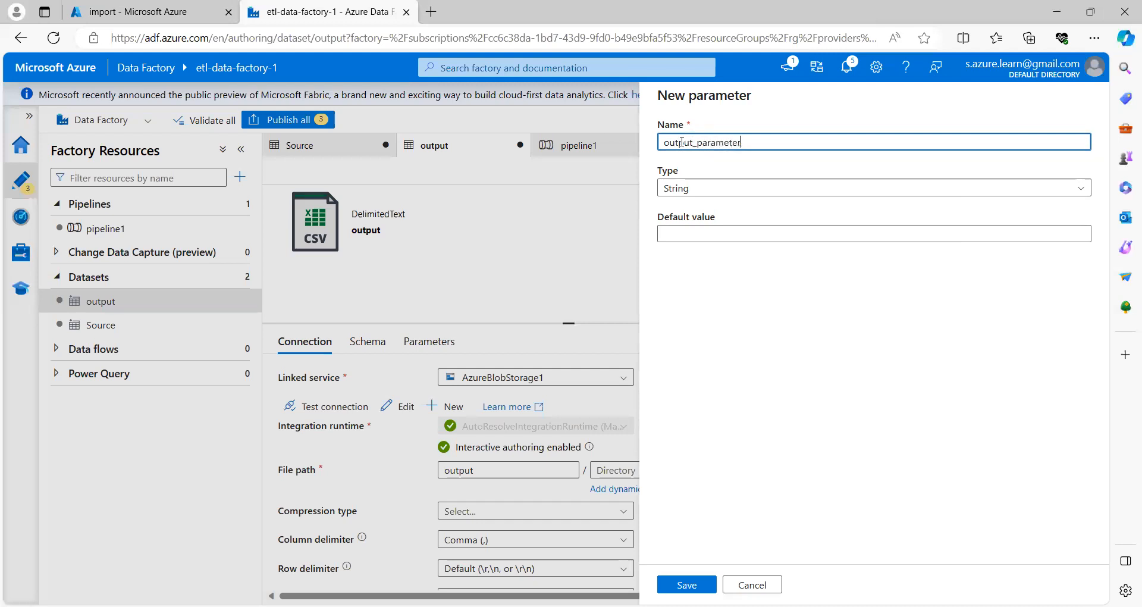
click(701, 232)
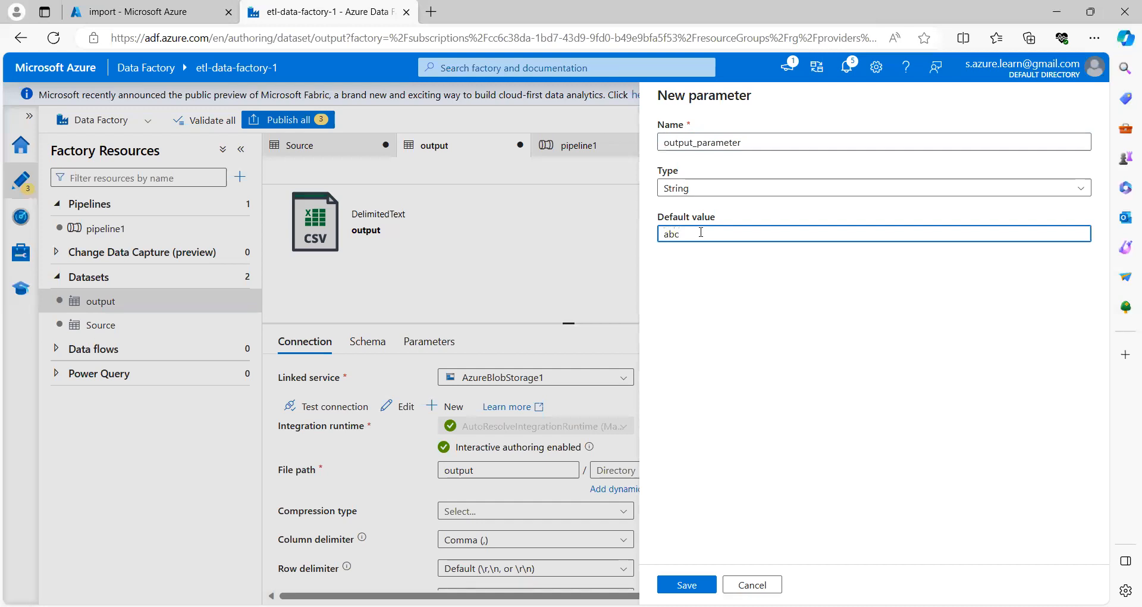
text(abc)
key(ctrl+a)
click(686, 584)
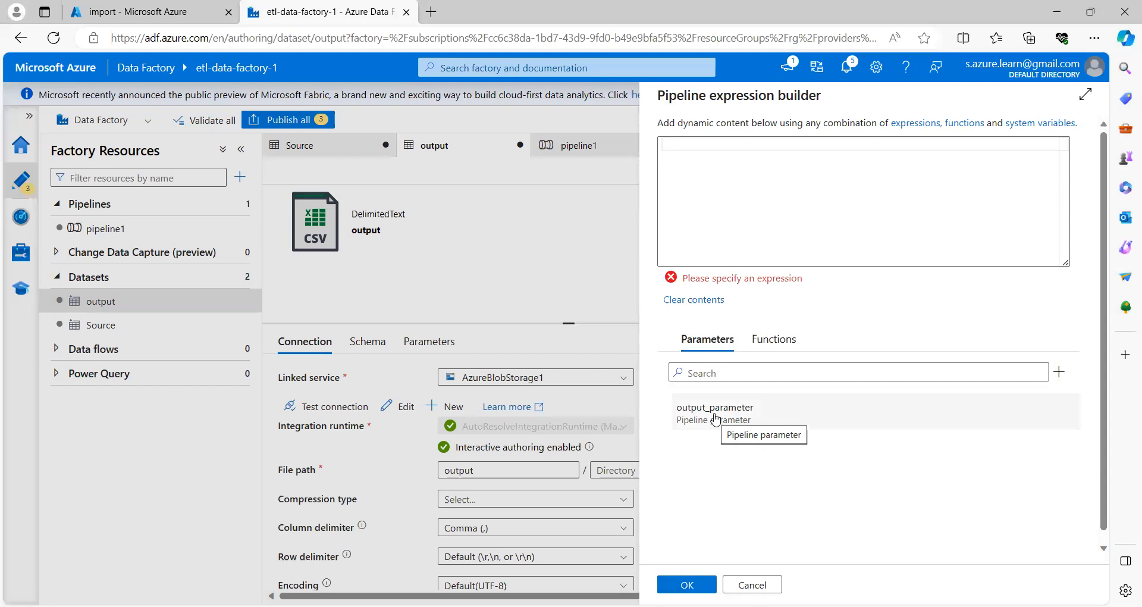
click(716, 419)
click(687, 582)
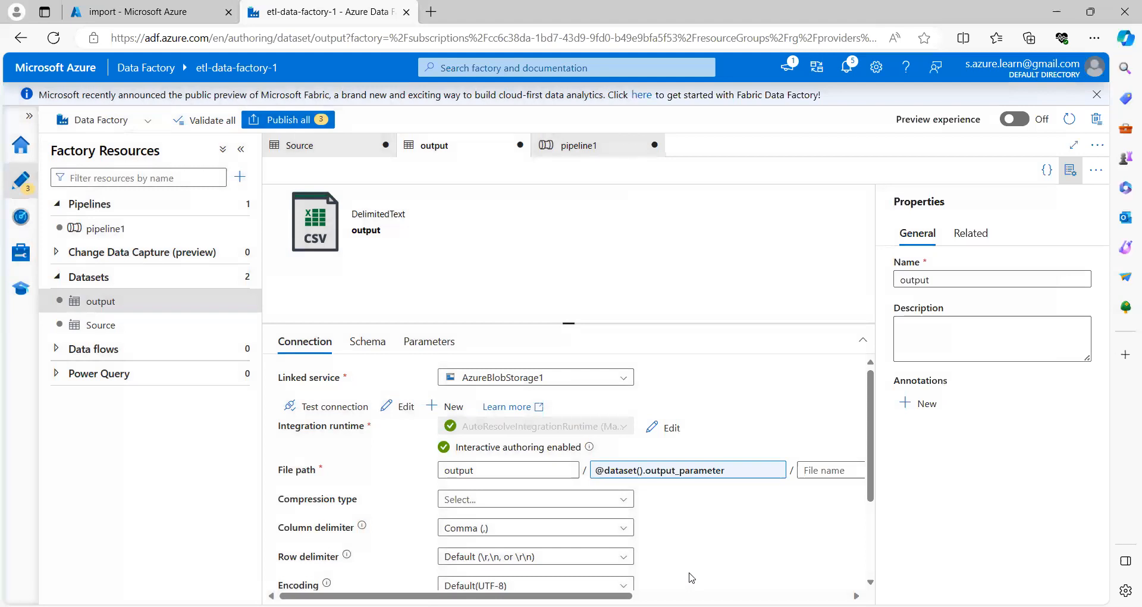
click(586, 156)
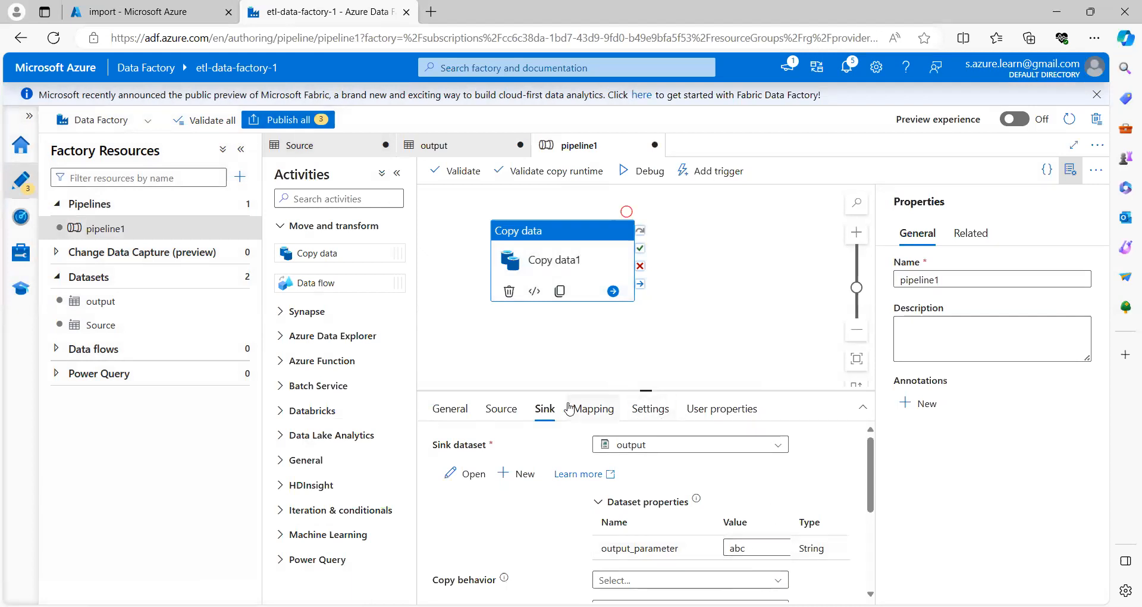
drag(583, 392, 583, 327)
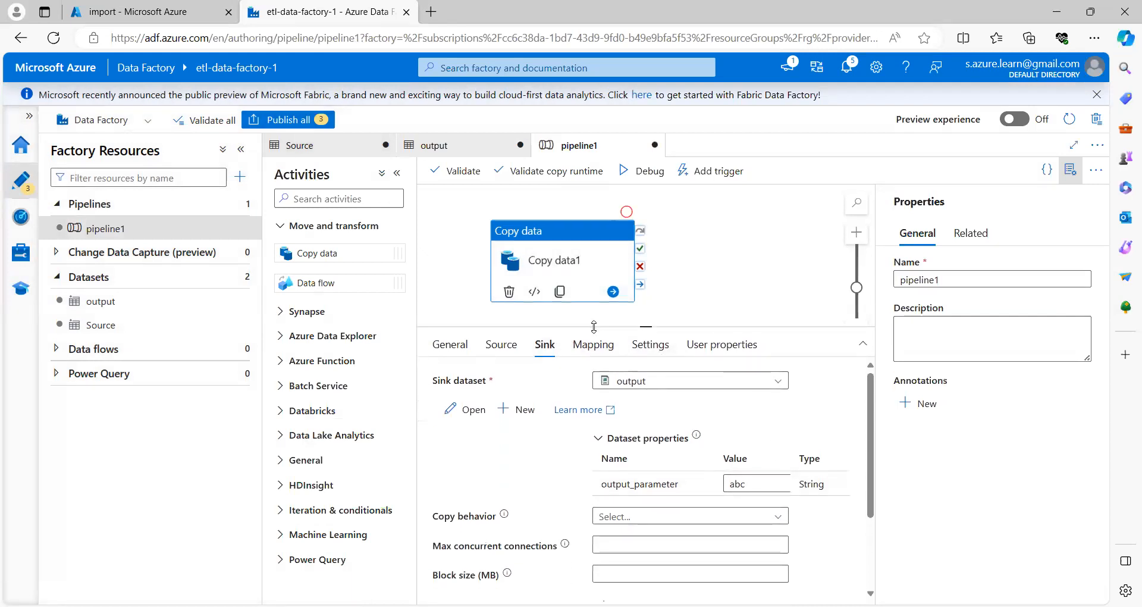
click(1073, 172)
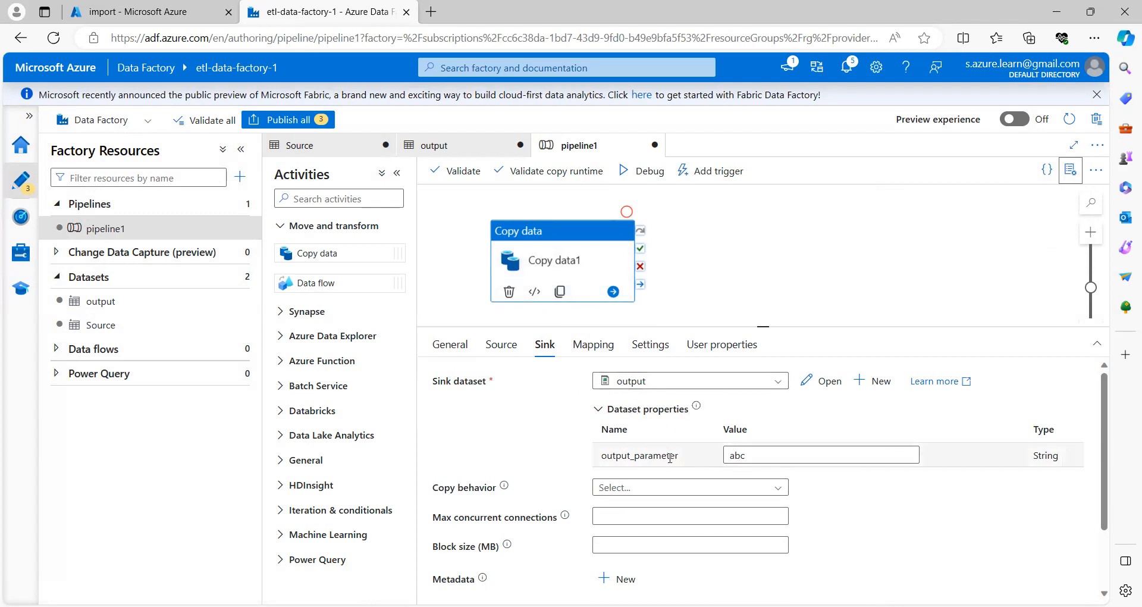
Step: Inspect the sink's output_parameter value and show pipeline1's Folder parameter
drag(680, 458, 600, 457)
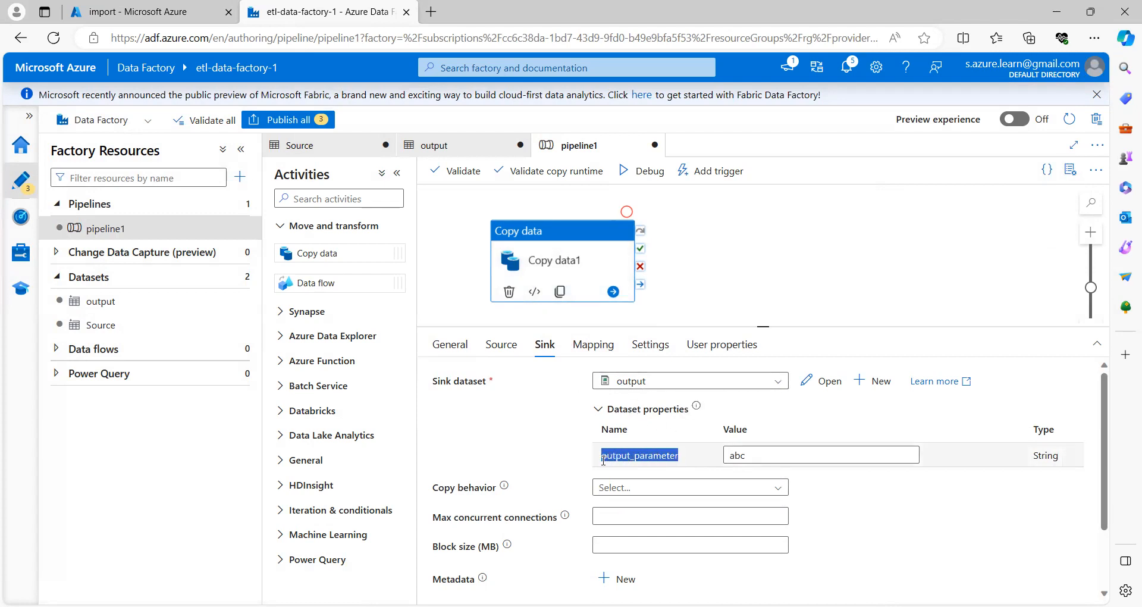
double_click(737, 455)
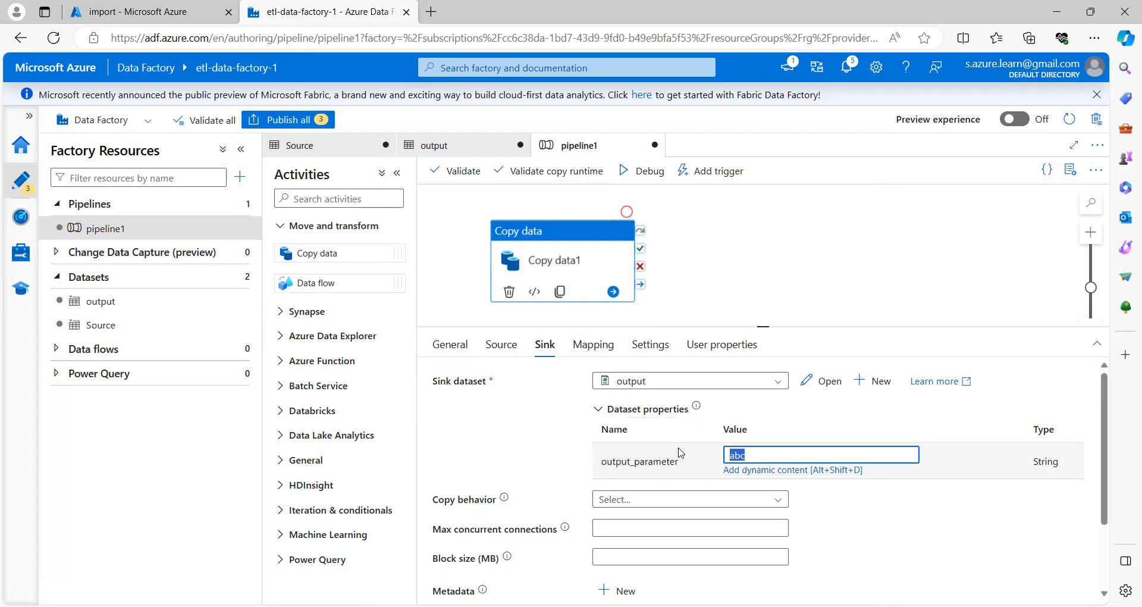
click(804, 215)
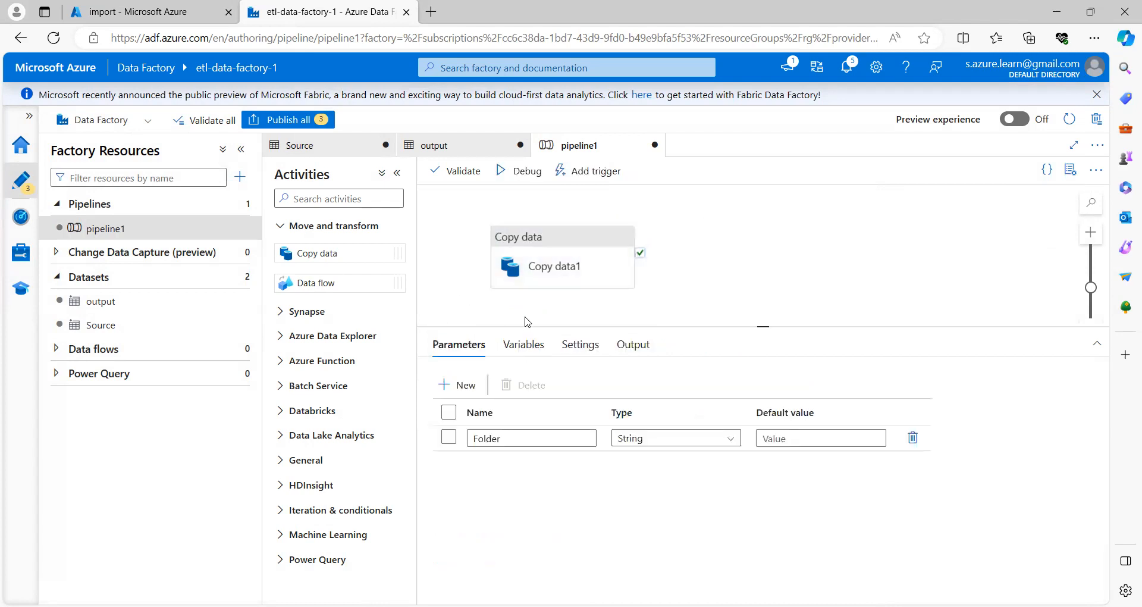
Step: Clear the abc value from the Copy data1 sink's output_parameter
drag(510, 438, 466, 440)
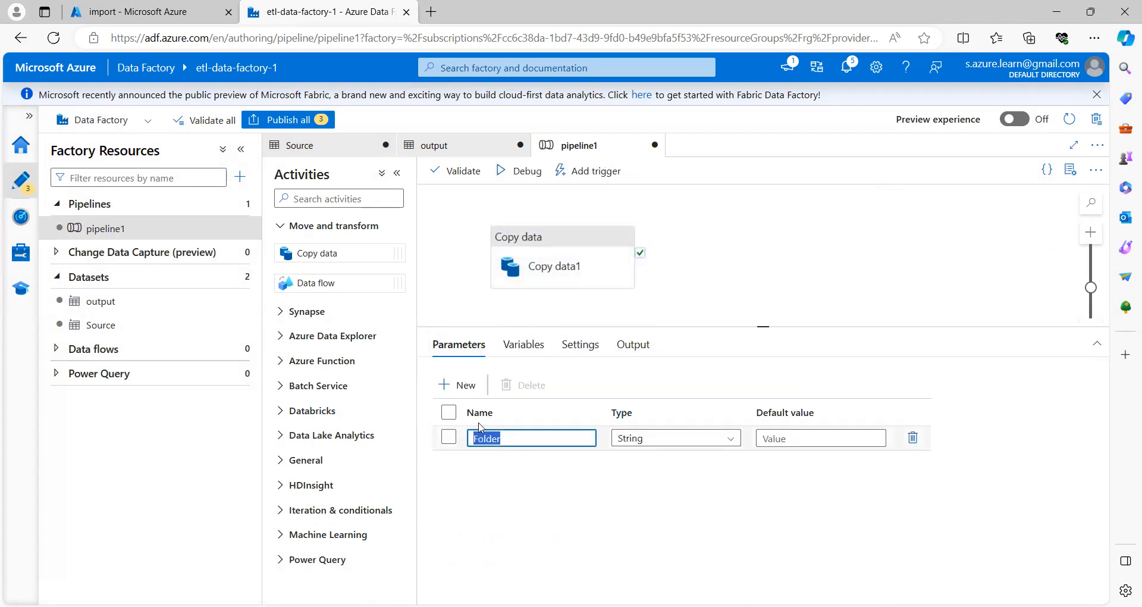
click(557, 271)
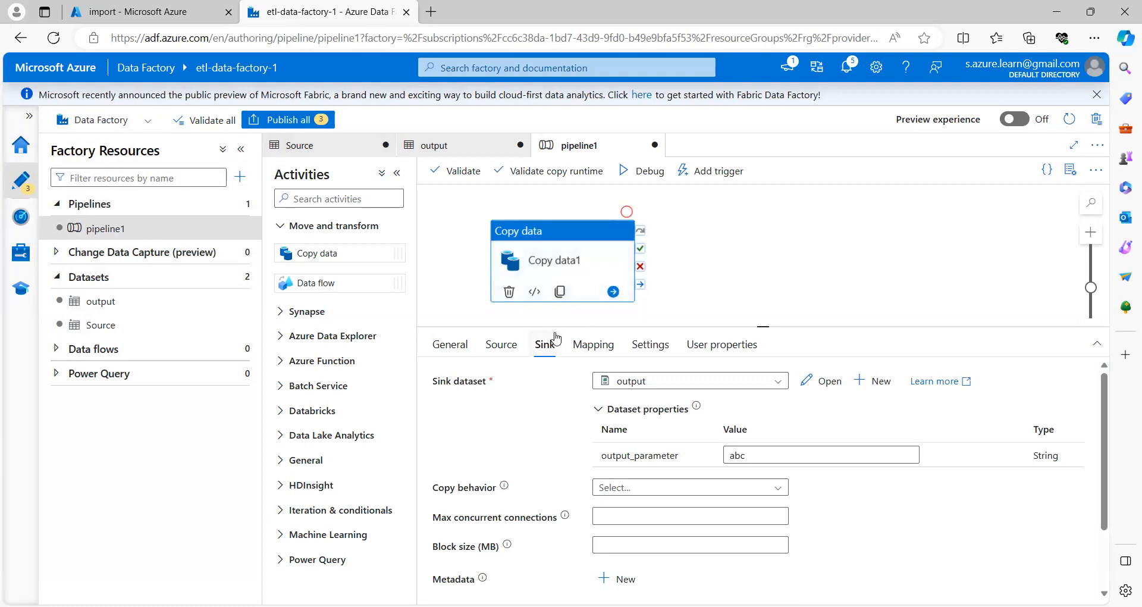
double_click(752, 456)
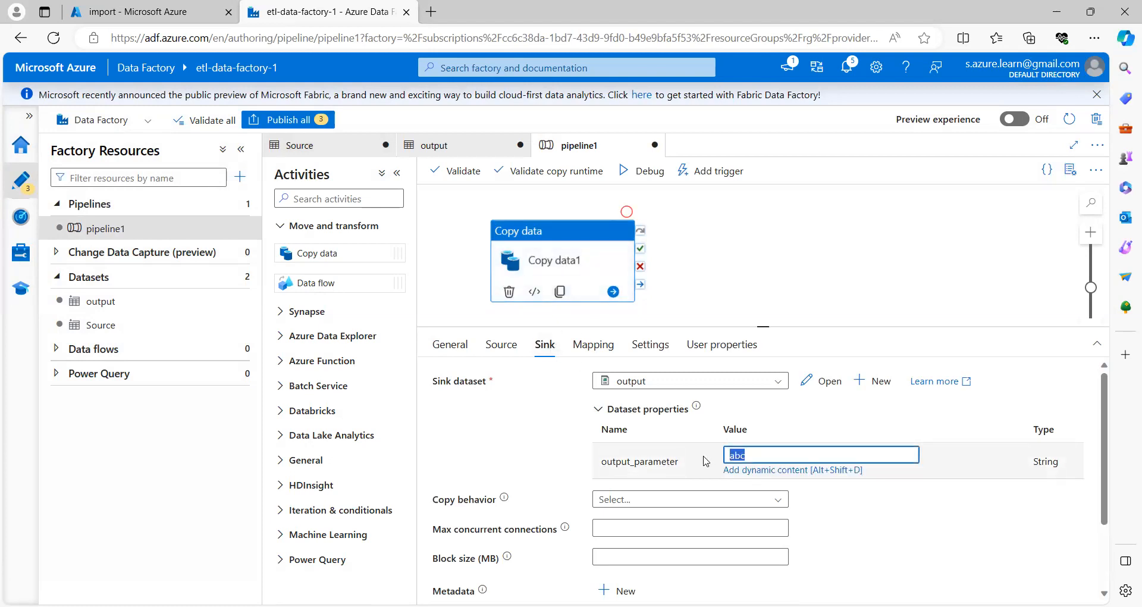
key(BackSpace)
click(748, 470)
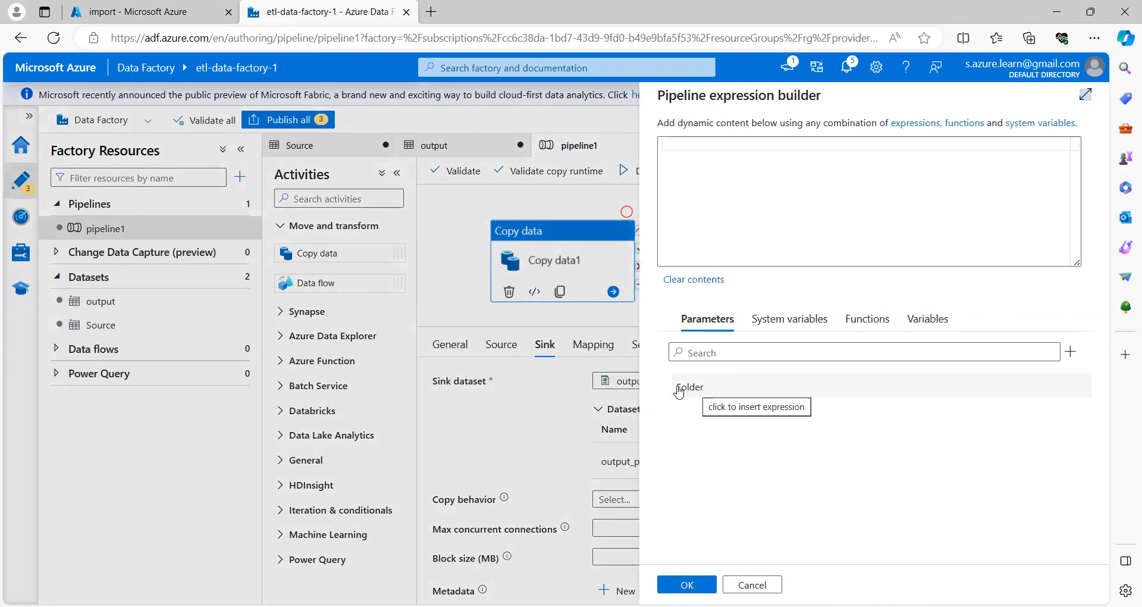
click(752, 584)
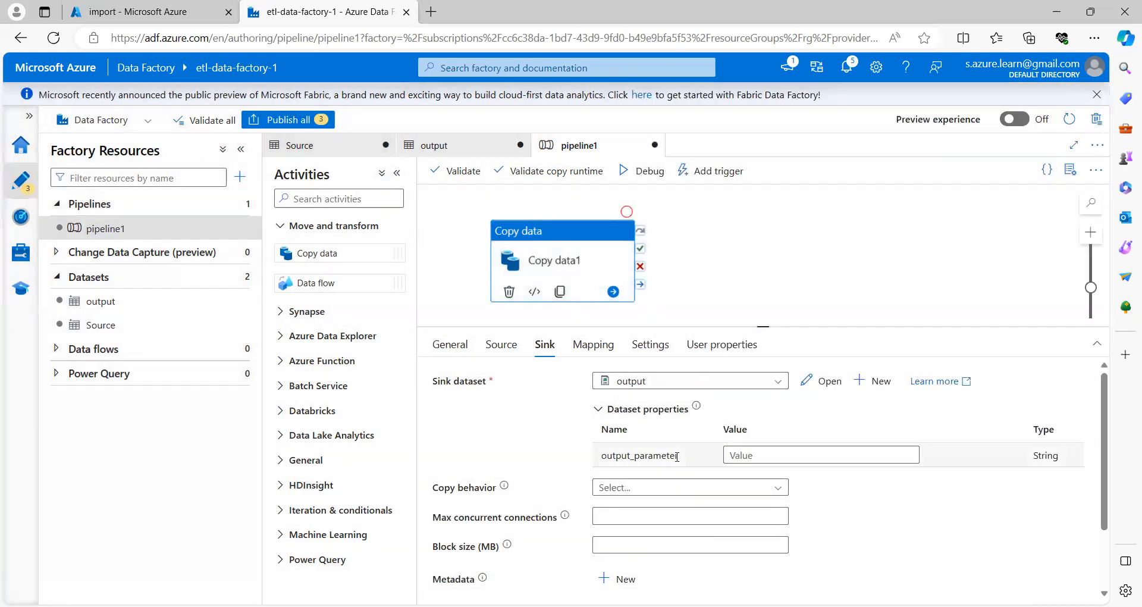
drag(678, 456, 608, 457)
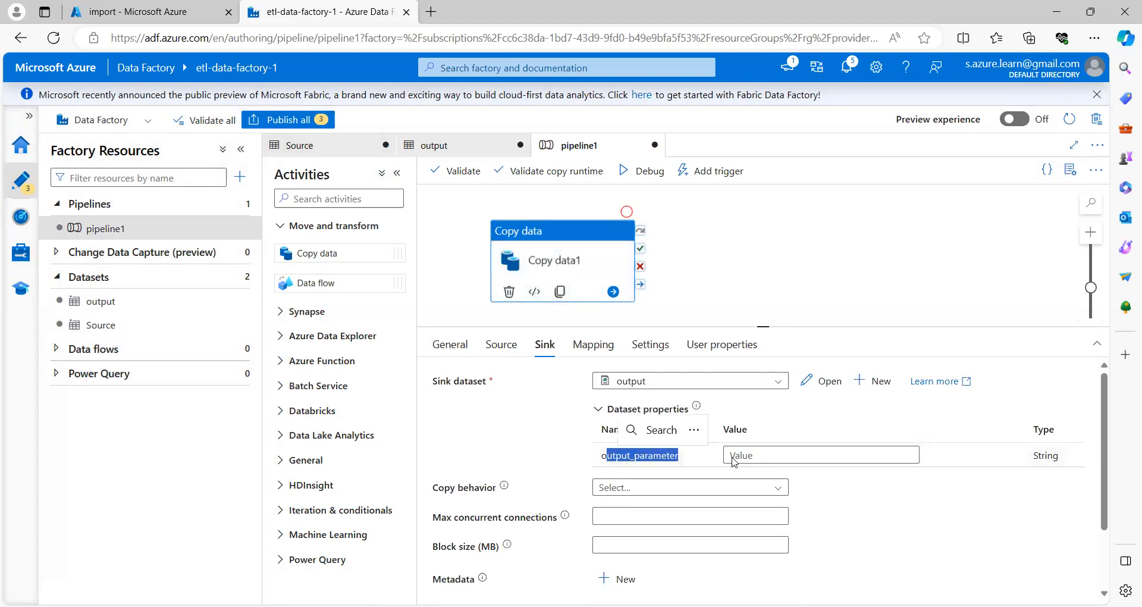
click(739, 455)
click(751, 470)
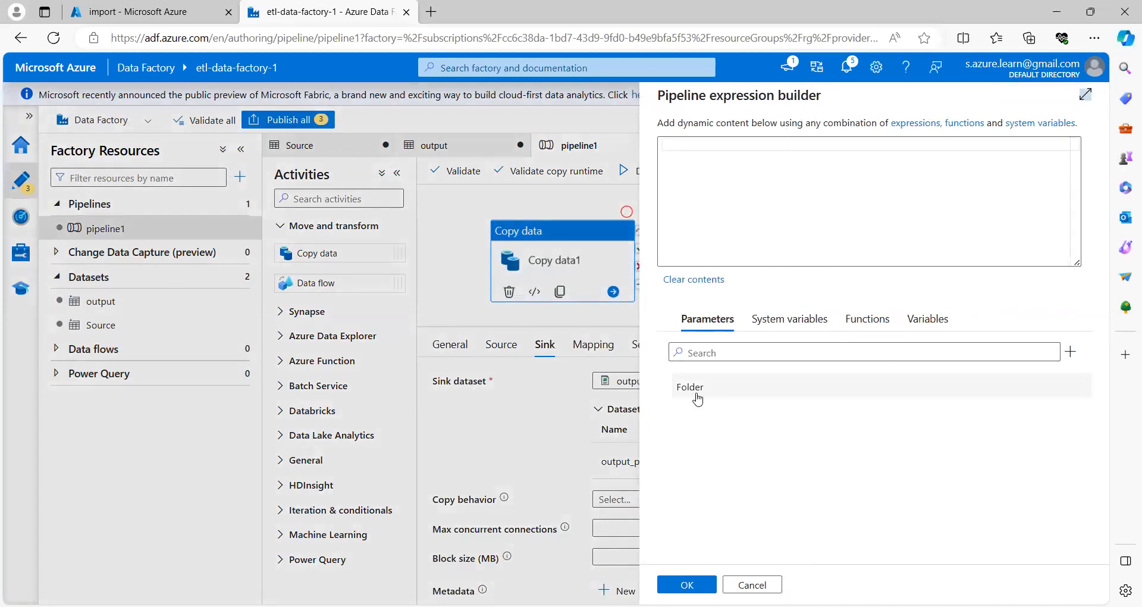
click(694, 392)
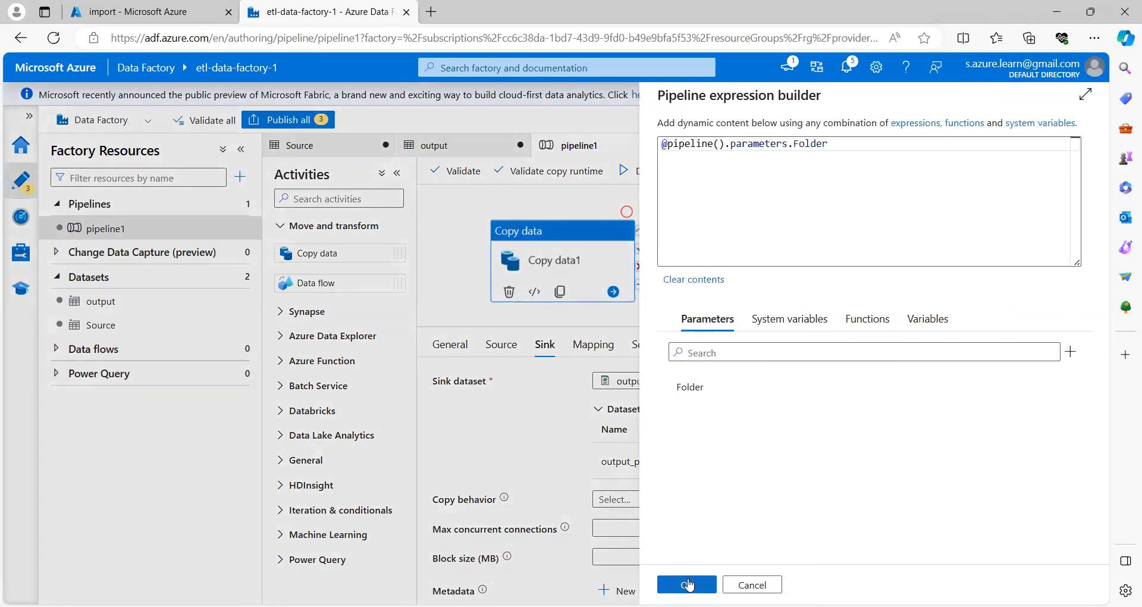
click(688, 586)
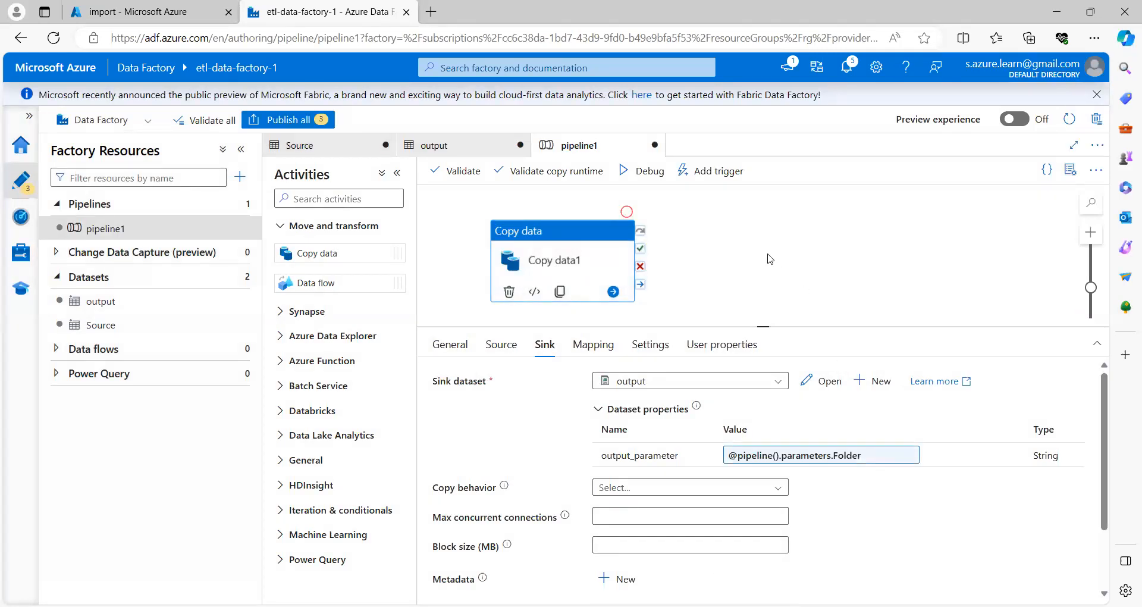
Step: Validate pipeline1 with no errors and start a debug run
click(462, 171)
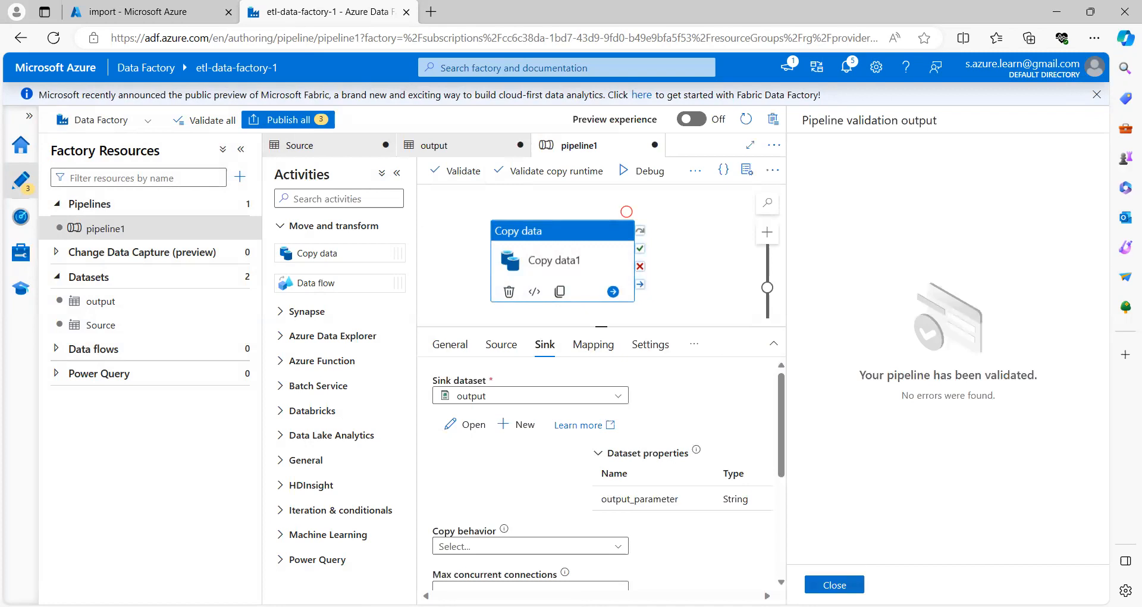
click(835, 585)
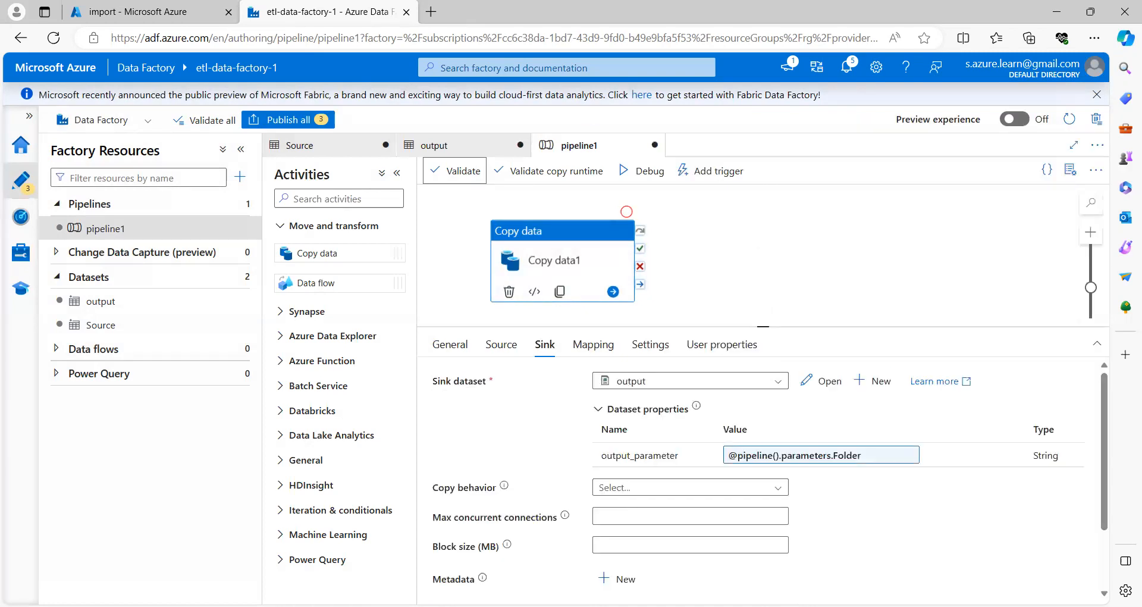
click(647, 173)
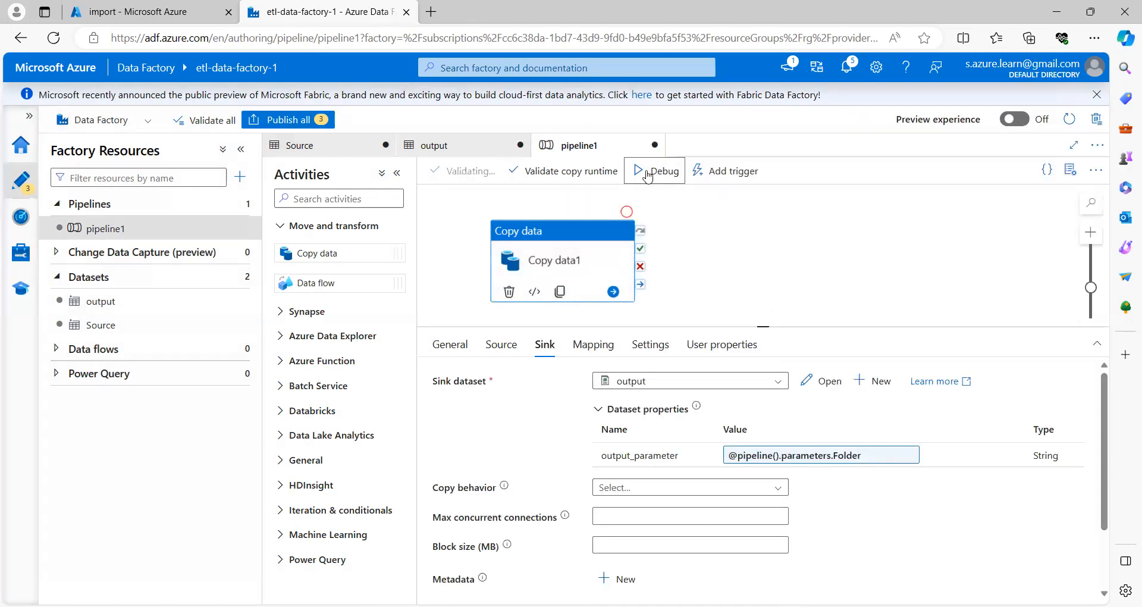
click(644, 174)
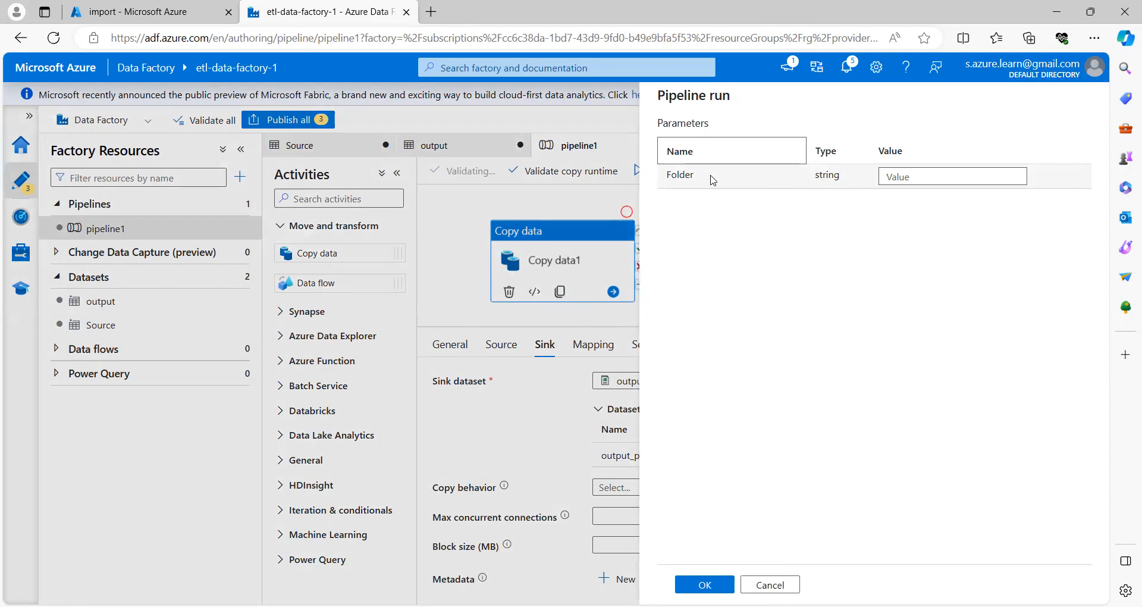
Step: Run the debug with the Folder parameter set to Sales
double_click(676, 175)
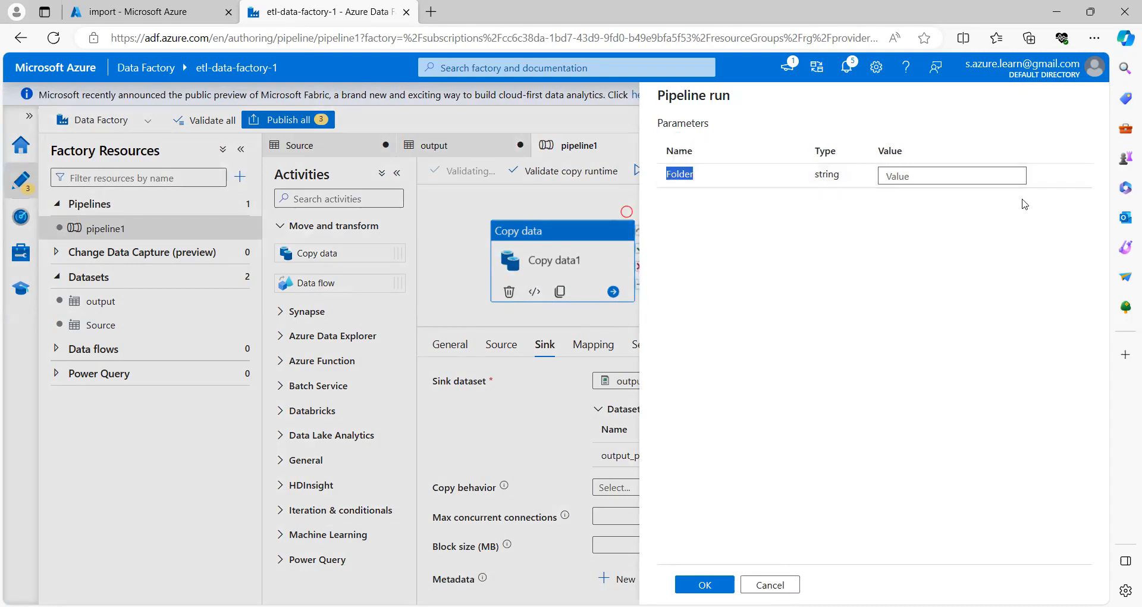
click(922, 176)
text(Sales)
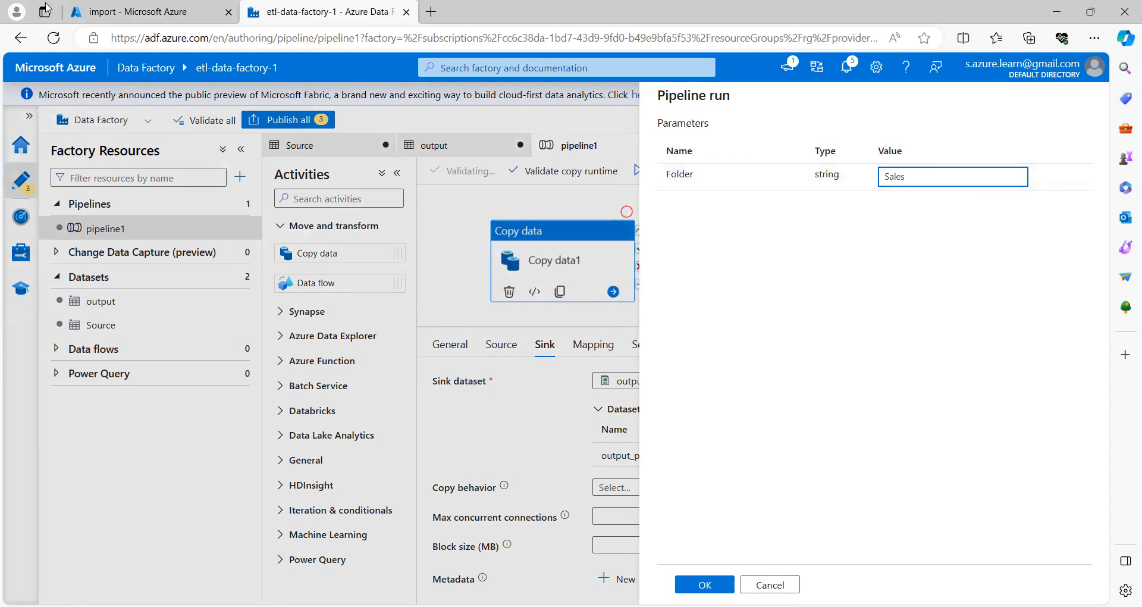
click(164, 12)
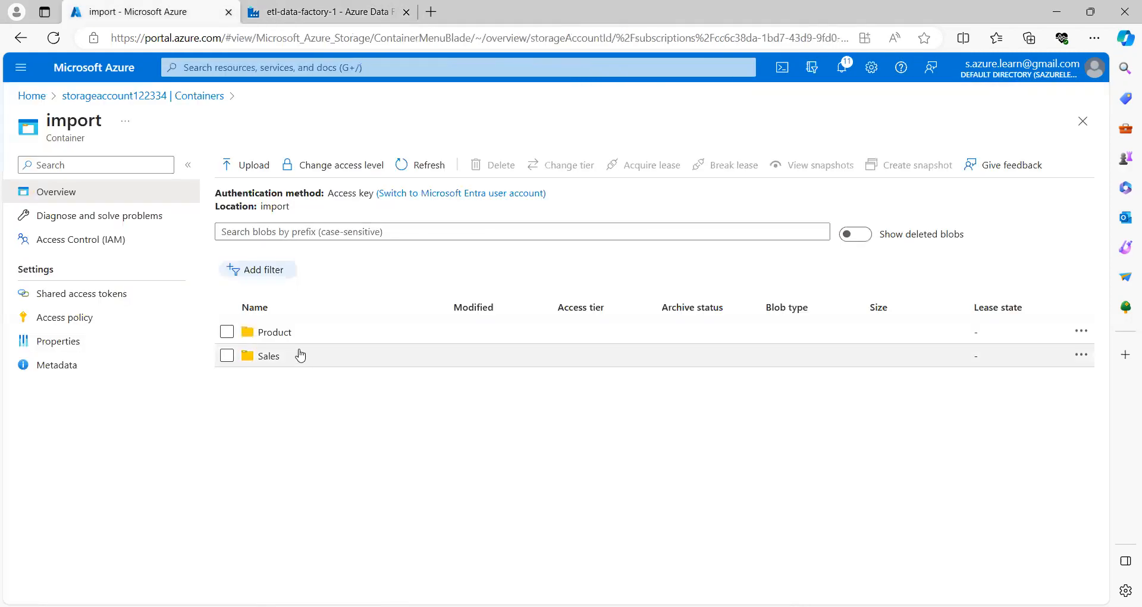
click(330, 14)
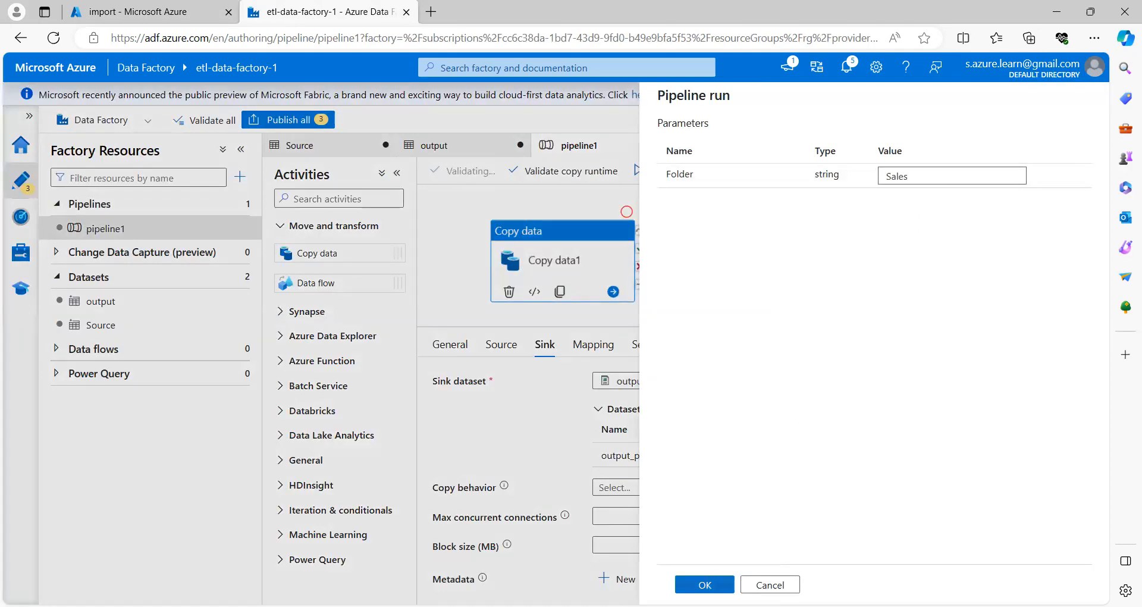
click(705, 584)
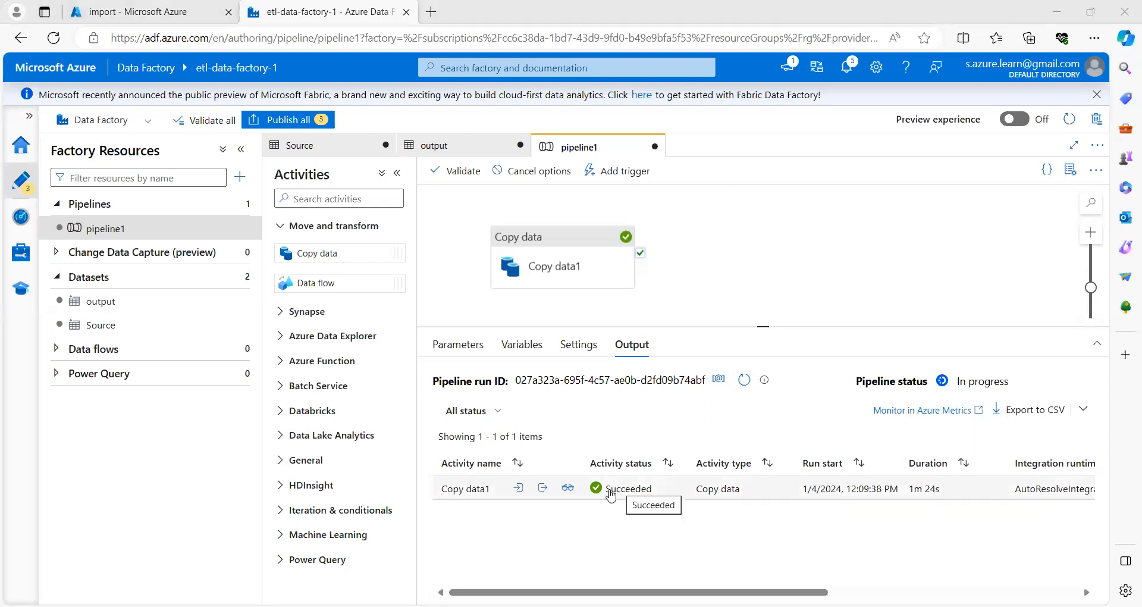
Step: Confirm in the copy details that one 67-byte file was read and written
click(568, 489)
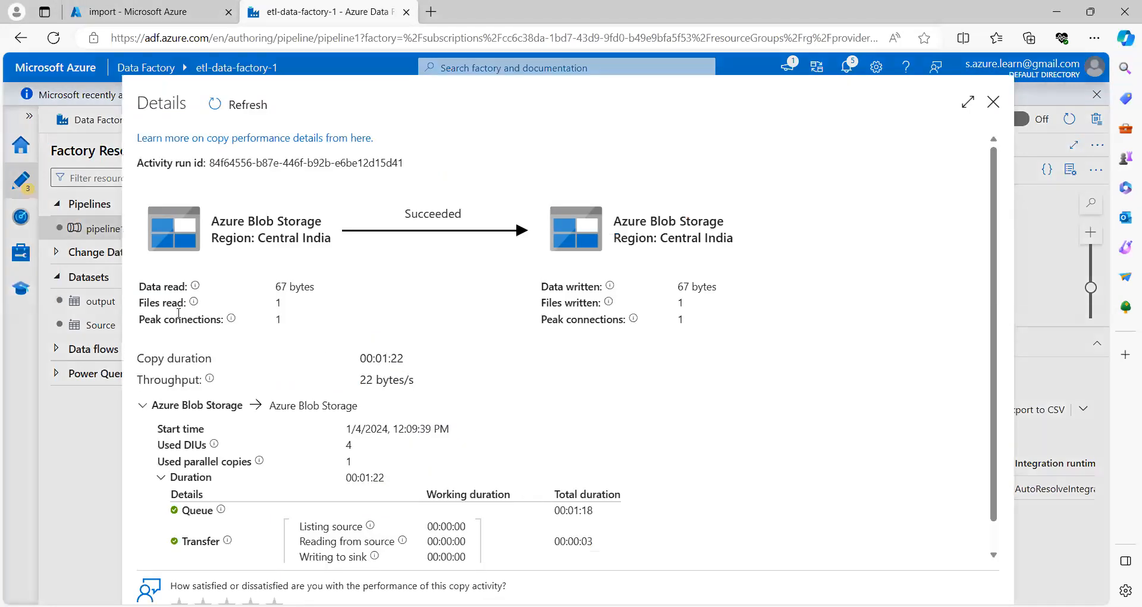
double_click(277, 303)
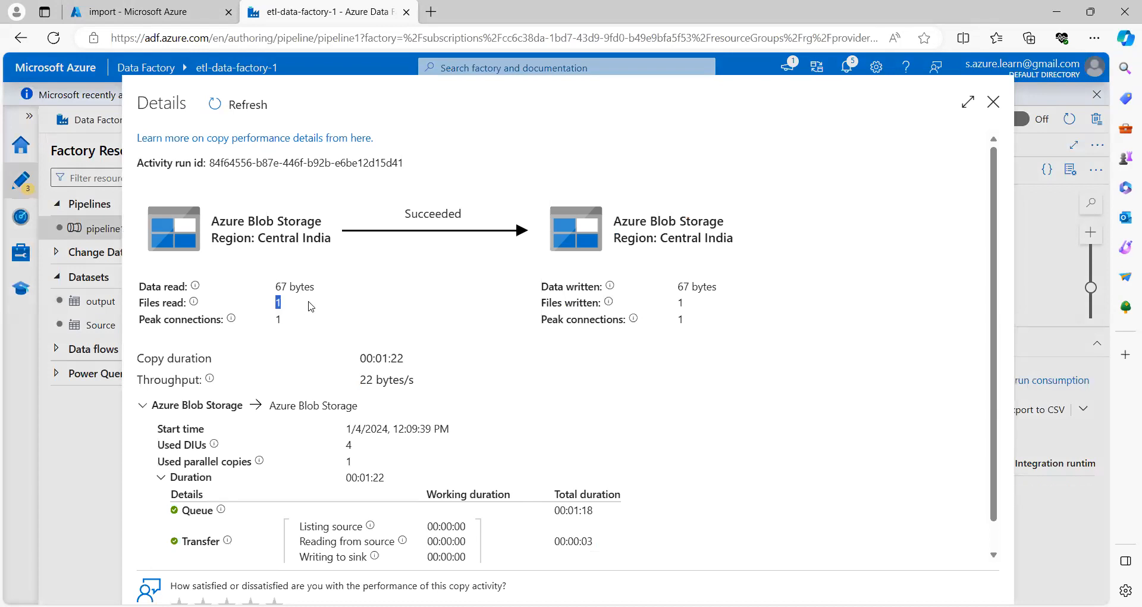
double_click(680, 303)
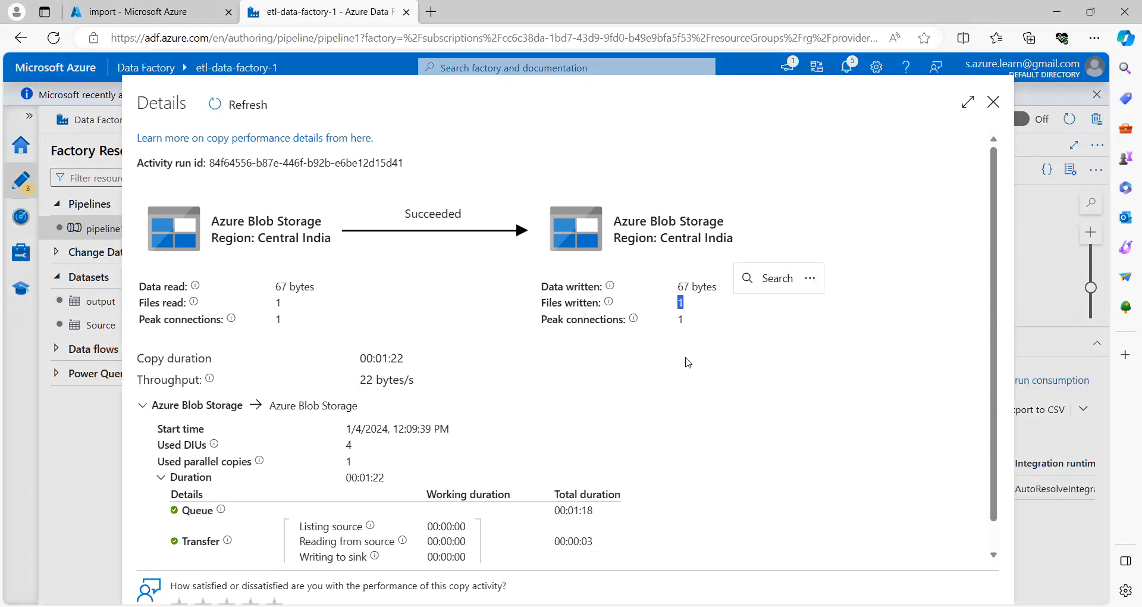
click(147, 13)
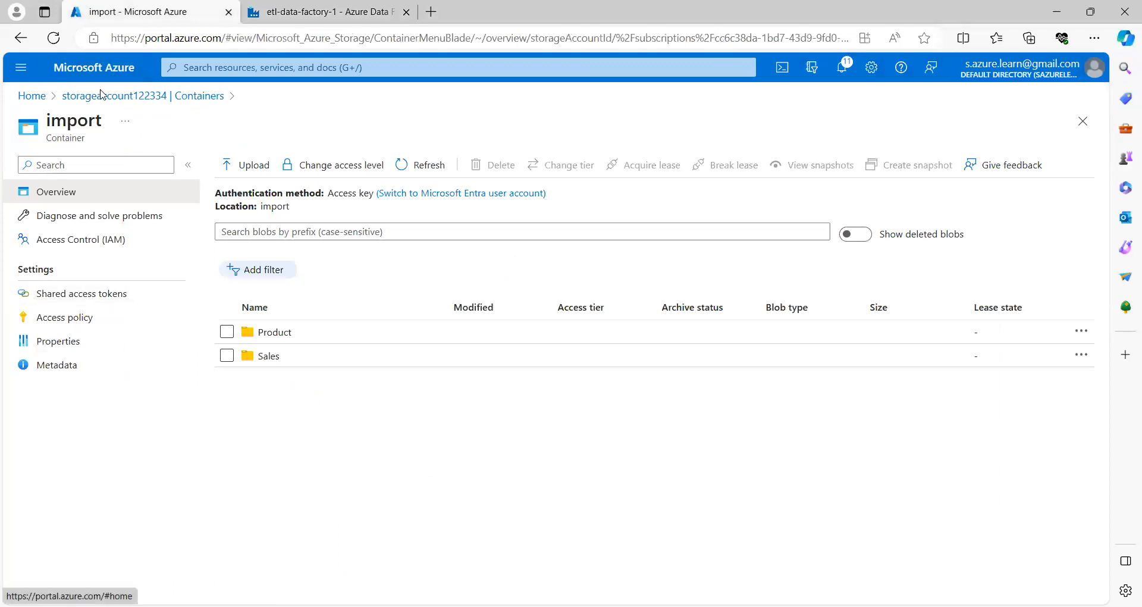
Step: Confirm sales.csv (67 B) is in the output container's Sales folder
click(132, 98)
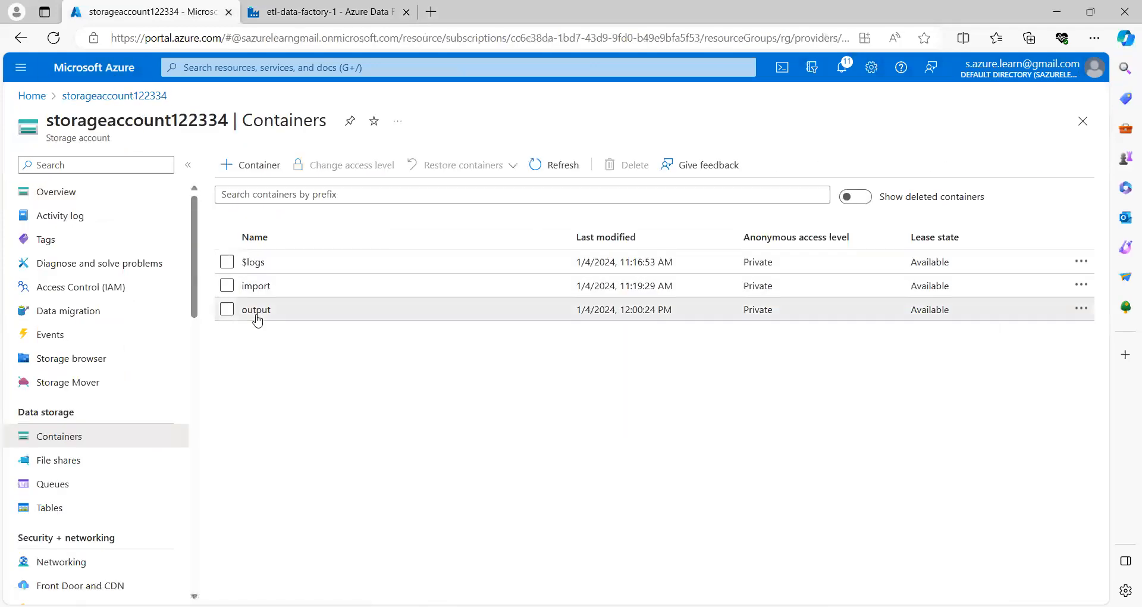
click(256, 310)
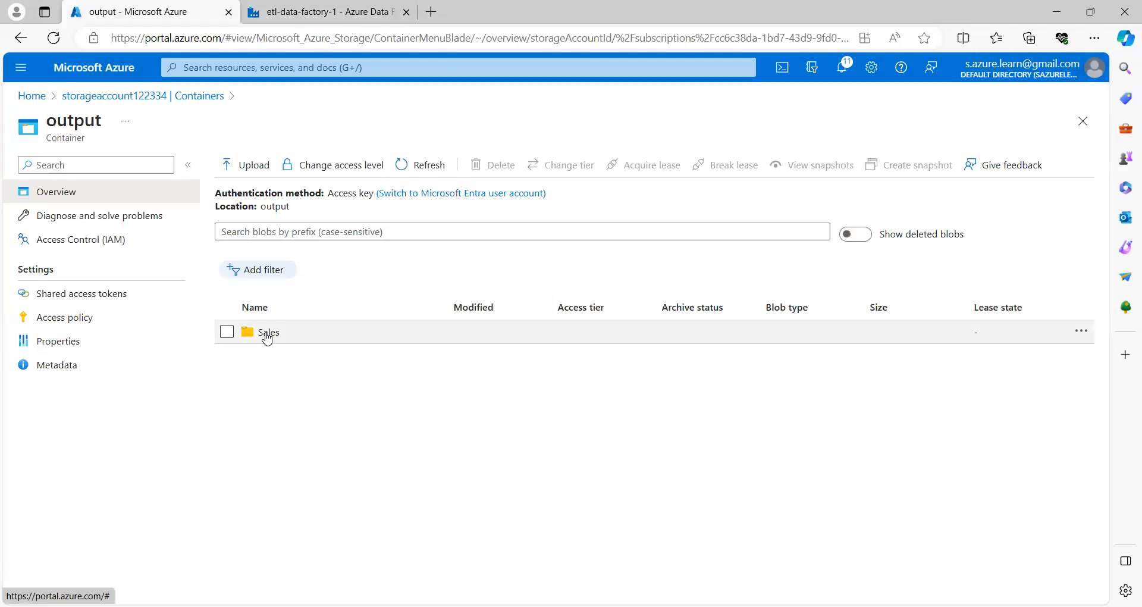
click(266, 334)
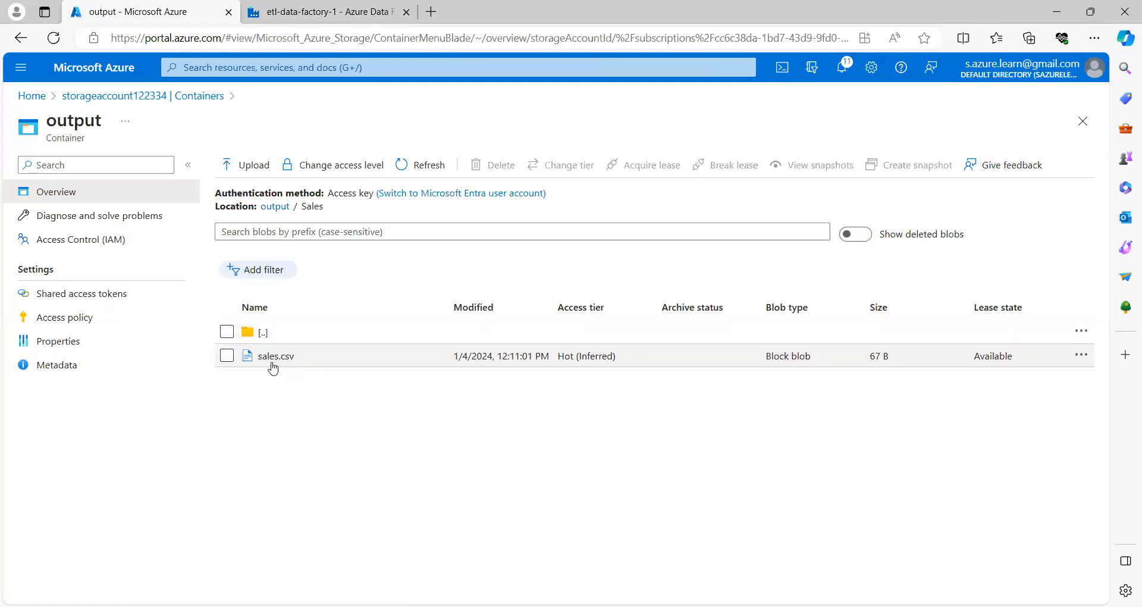
Step: Close the copy details in Data Factory, reopen the import container, and return to Data Factory
click(324, 12)
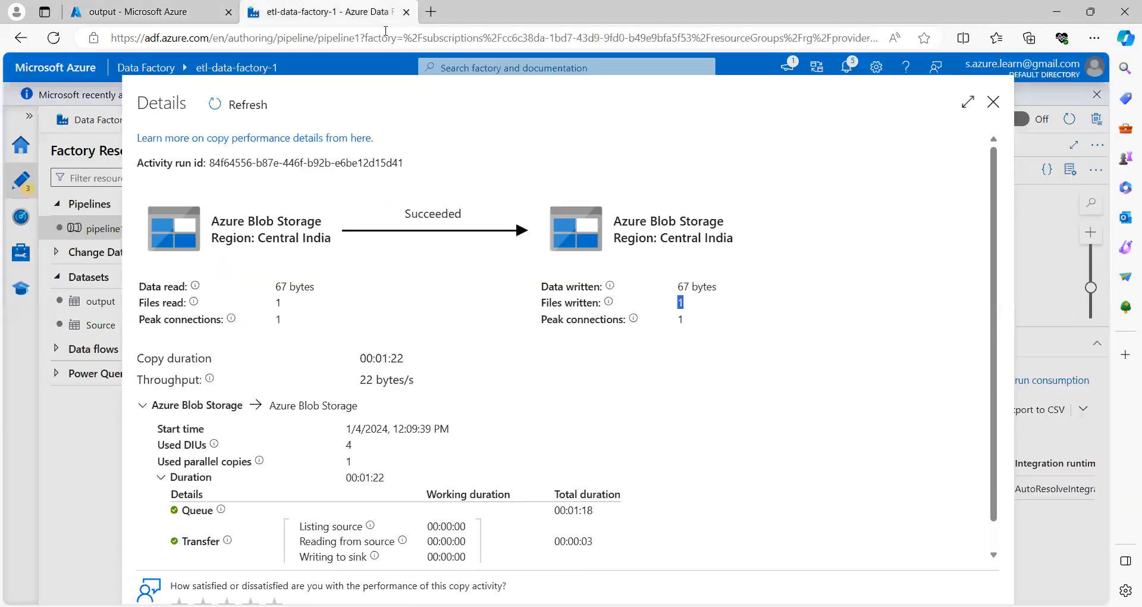
click(993, 102)
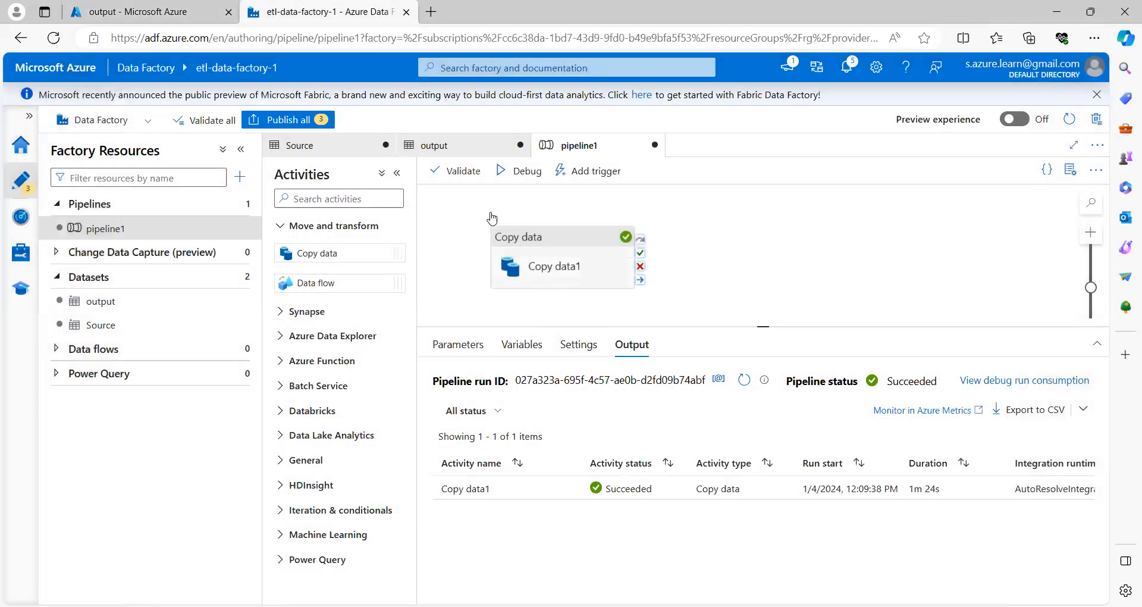
click(161, 8)
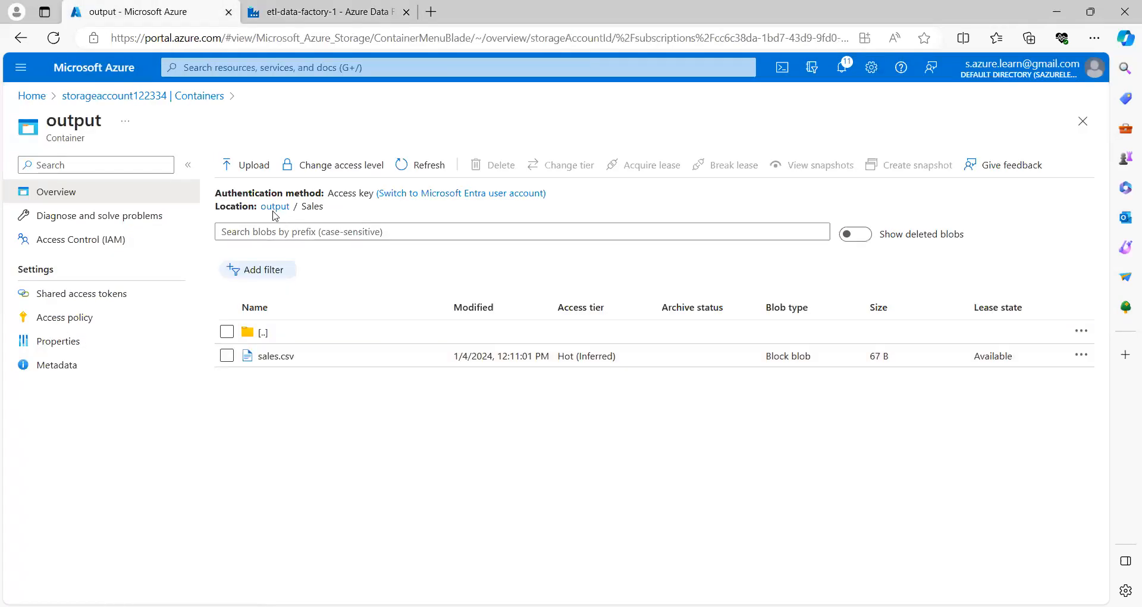
click(140, 97)
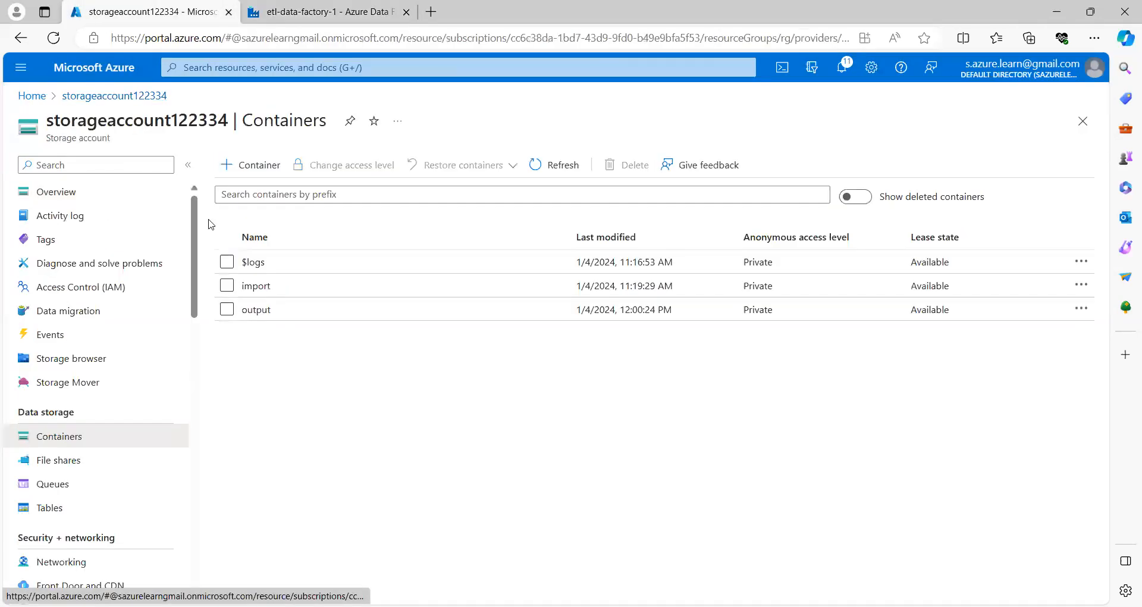
click(246, 287)
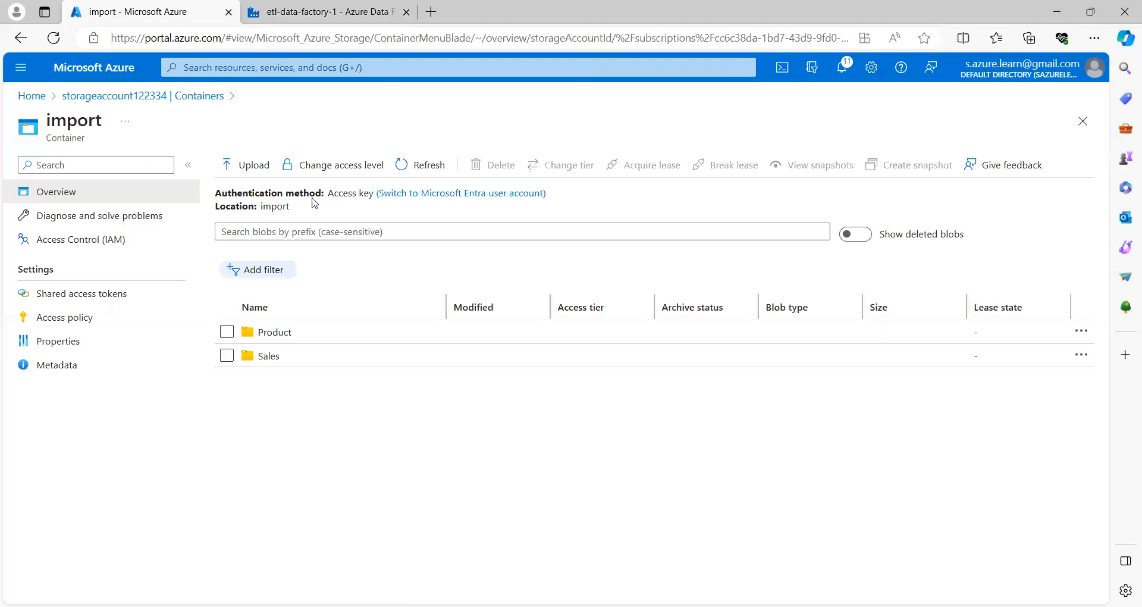
click(326, 12)
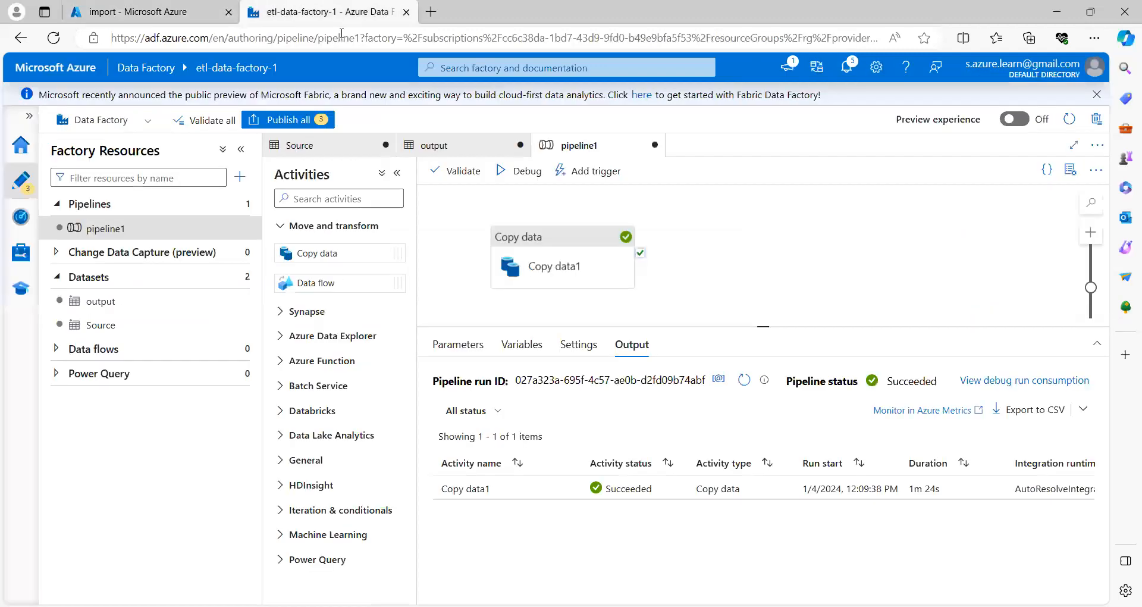
Step: Debug-run pipeline1 with Folder set to Product
click(521, 173)
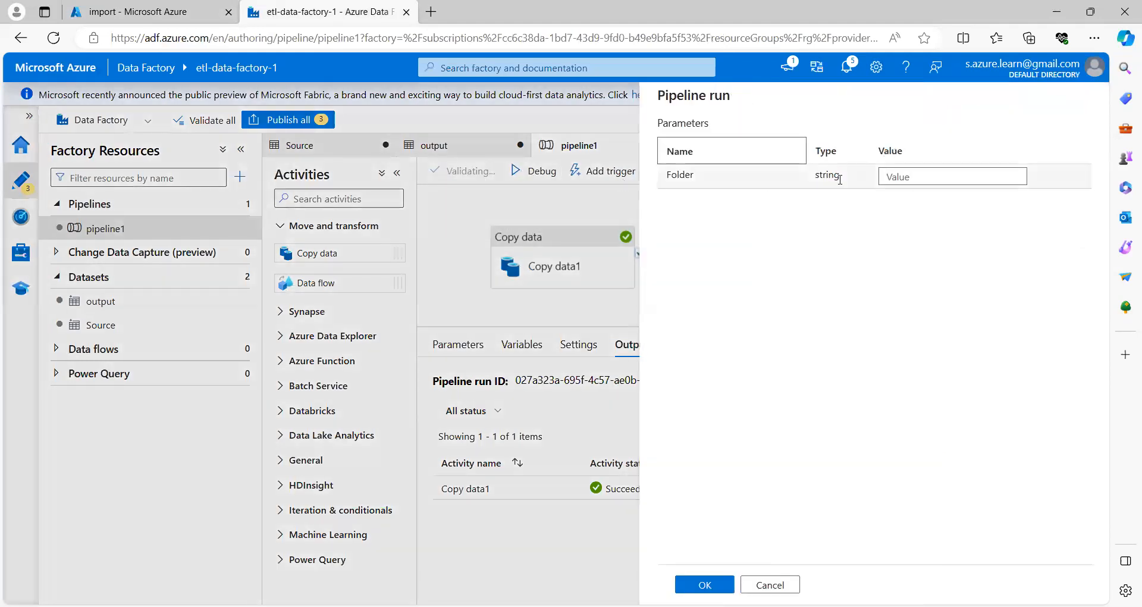
click(883, 175)
text(Product)
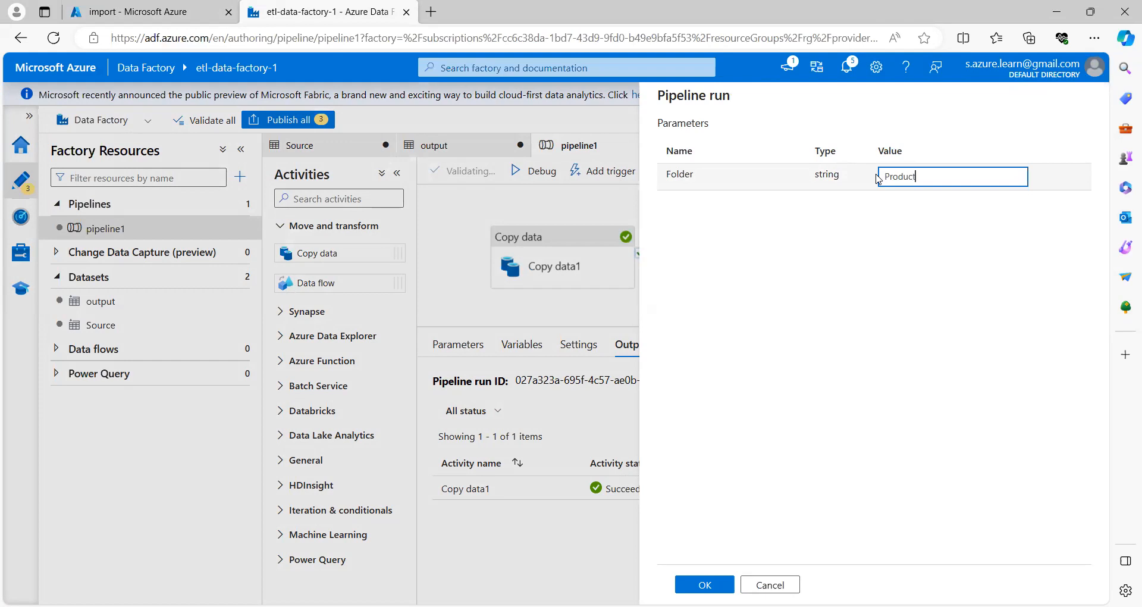
click(704, 584)
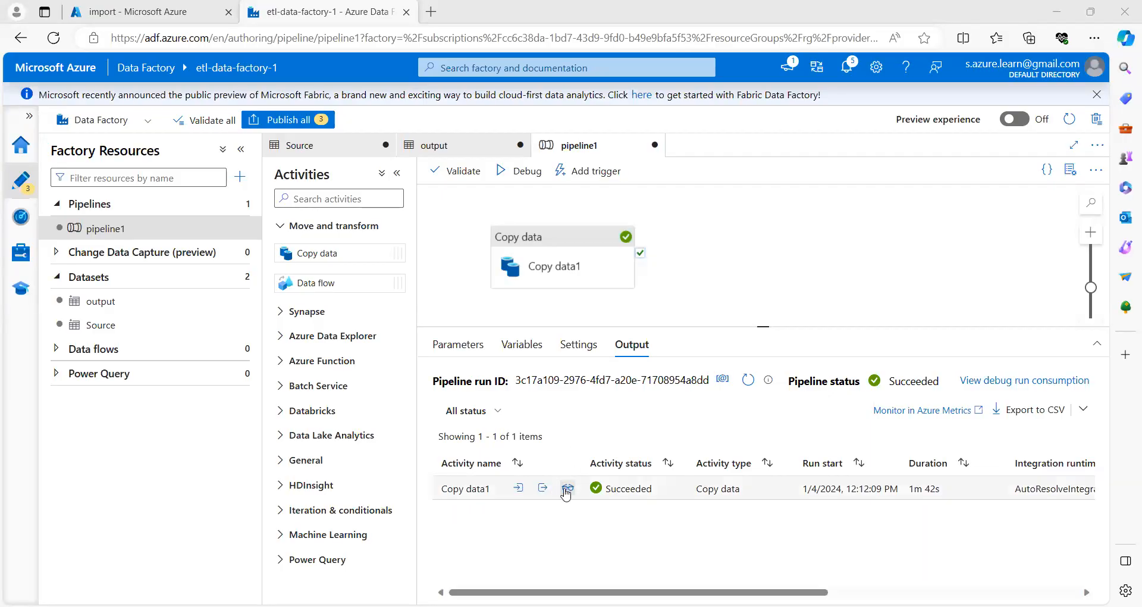
Step: Confirm the Product copy wrote one 68-byte file, then view the output container
click(567, 489)
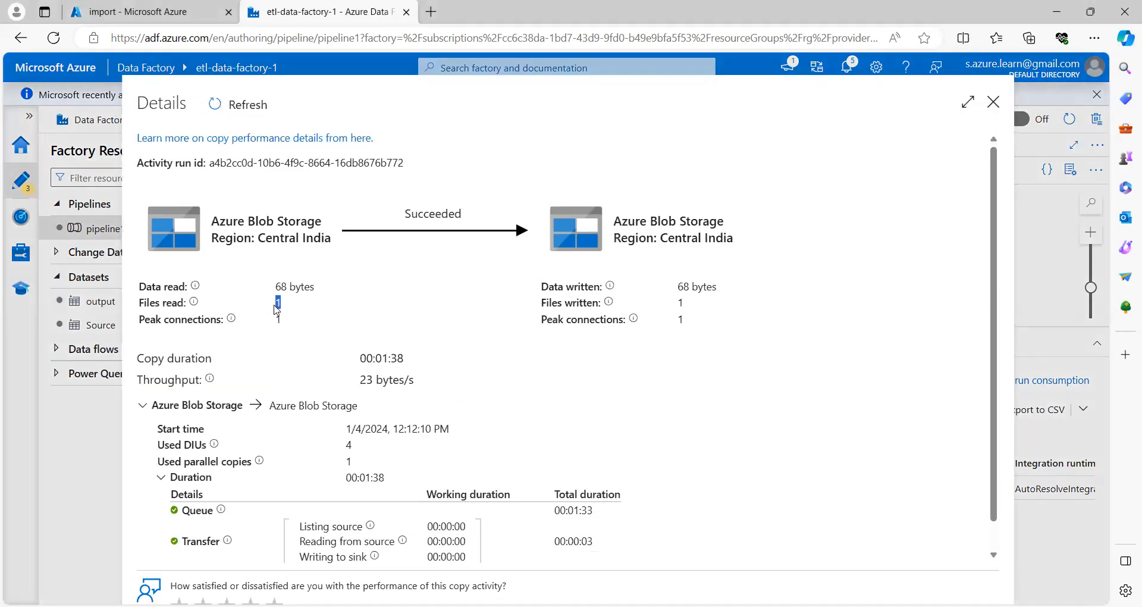
drag(717, 306, 671, 306)
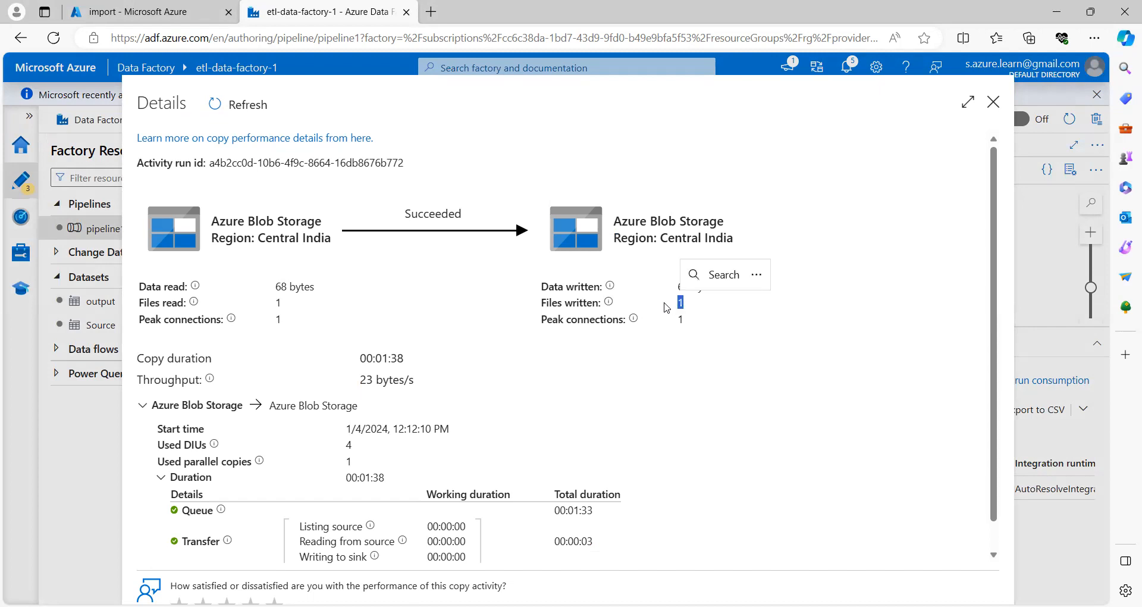
click(154, 13)
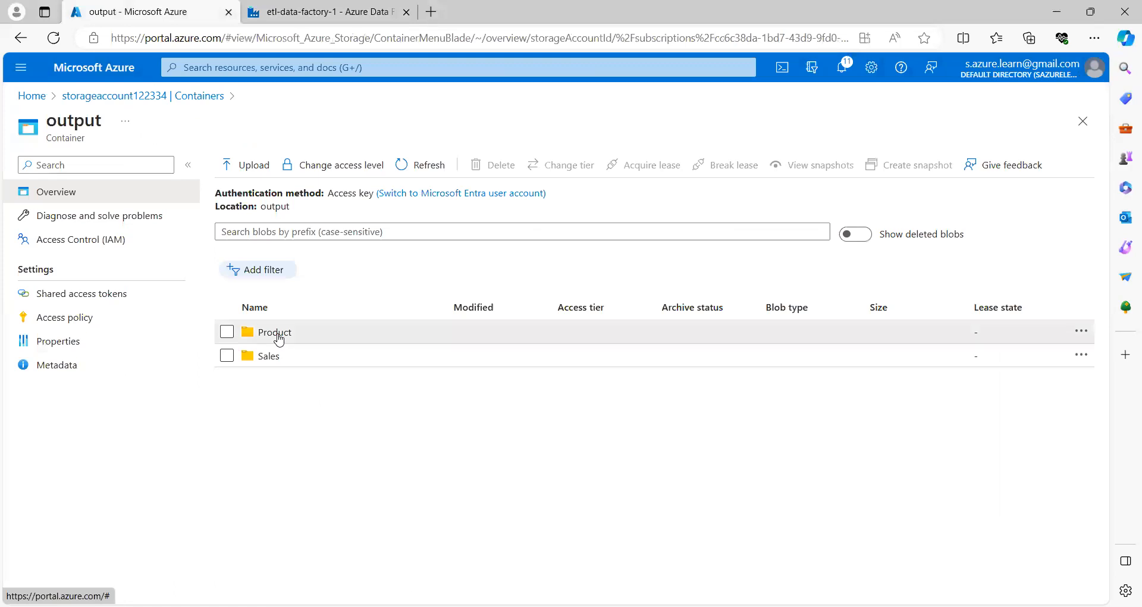
Step: Open the output container's Product folder to confirm it holds product.csv (68 B)
click(279, 336)
drag(342, 211, 261, 209)
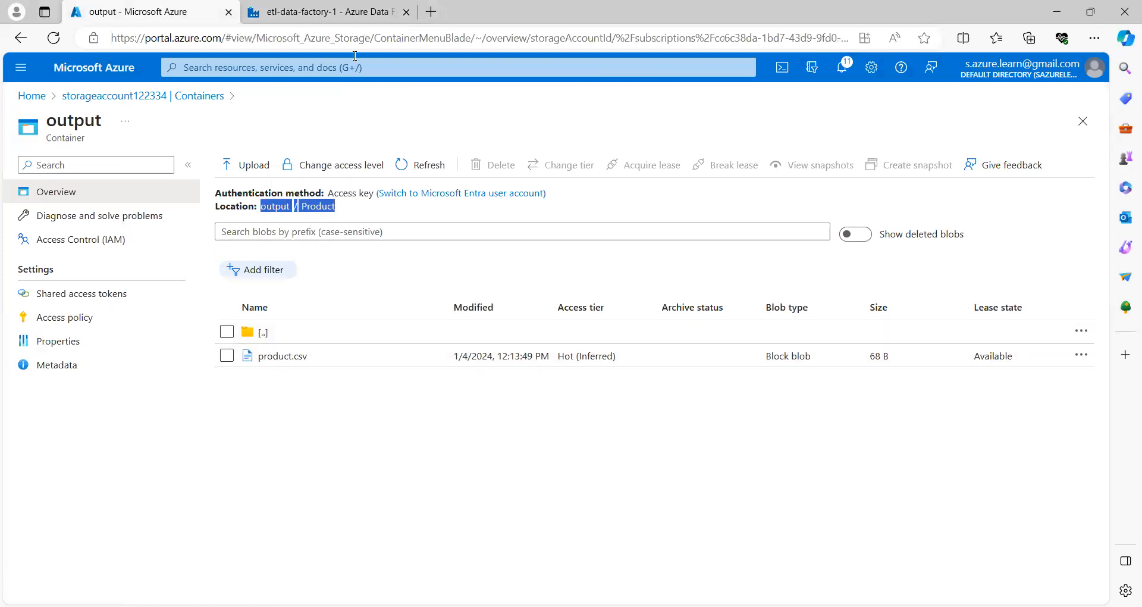
click(113, 96)
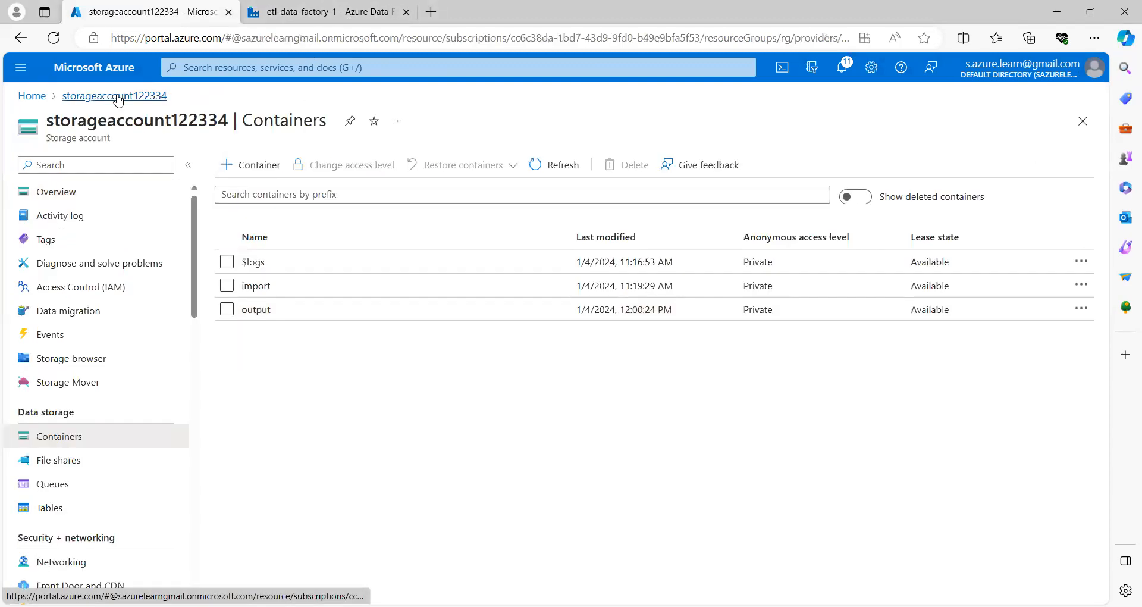
Step: Open the import container, then close the copy activity details pane in Data Factory
click(255, 286)
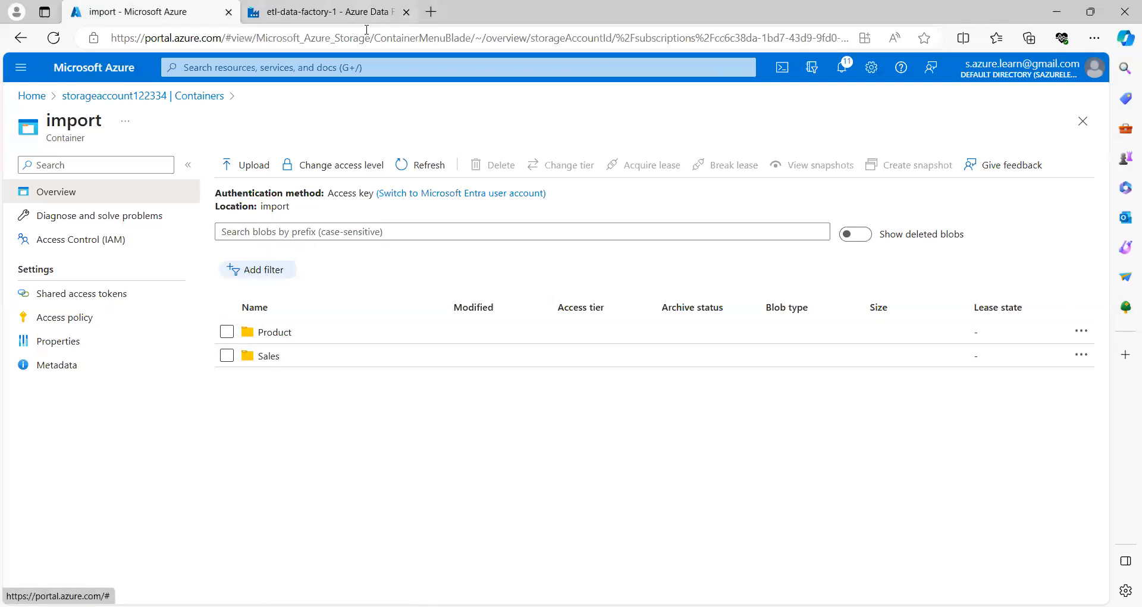
click(357, 12)
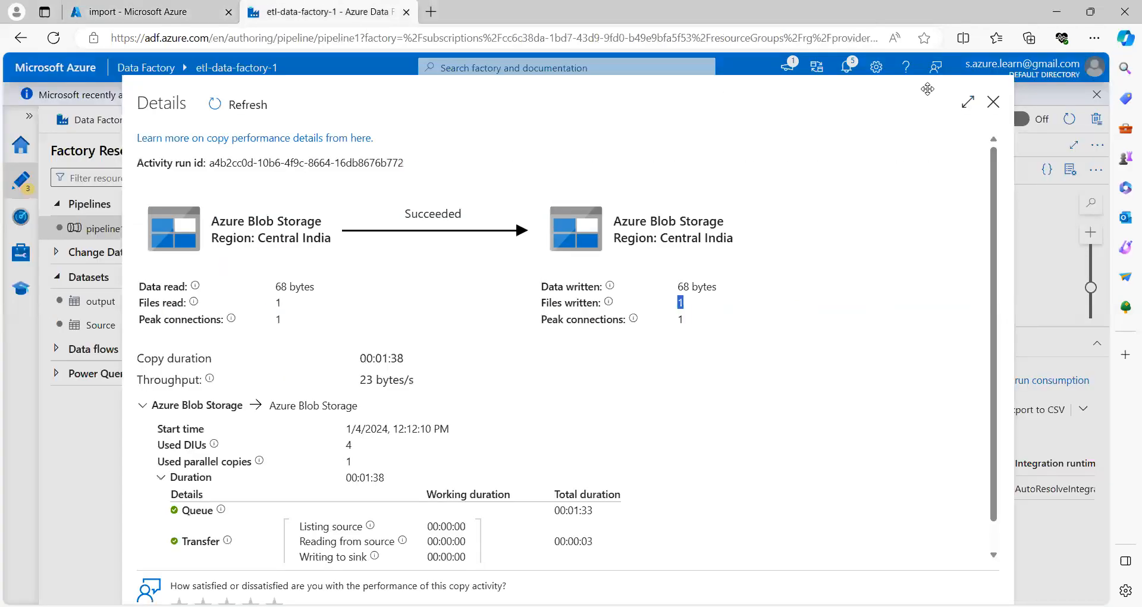
click(993, 102)
Step: Start a pipeline1 debug run with the Folder parameter set to Finance
click(526, 174)
click(910, 175)
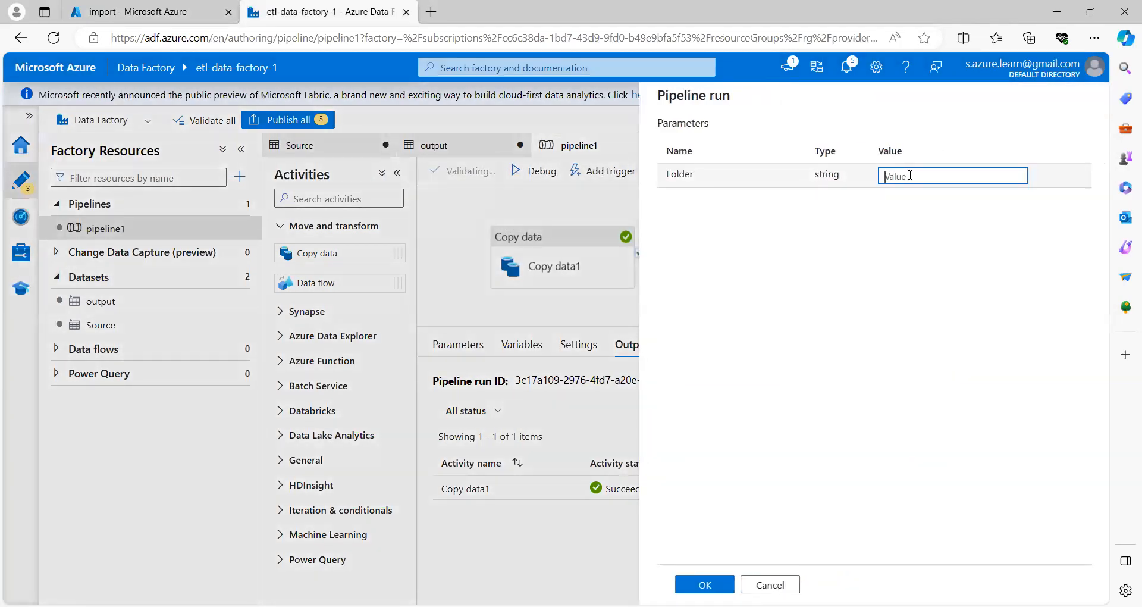
text(Finan)
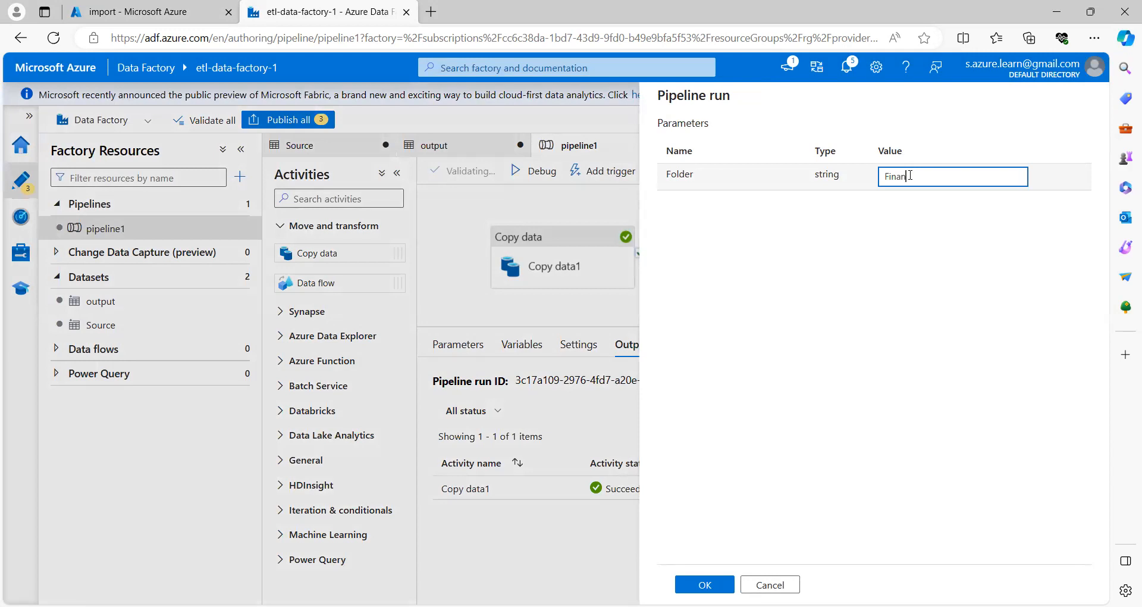
text(ce)
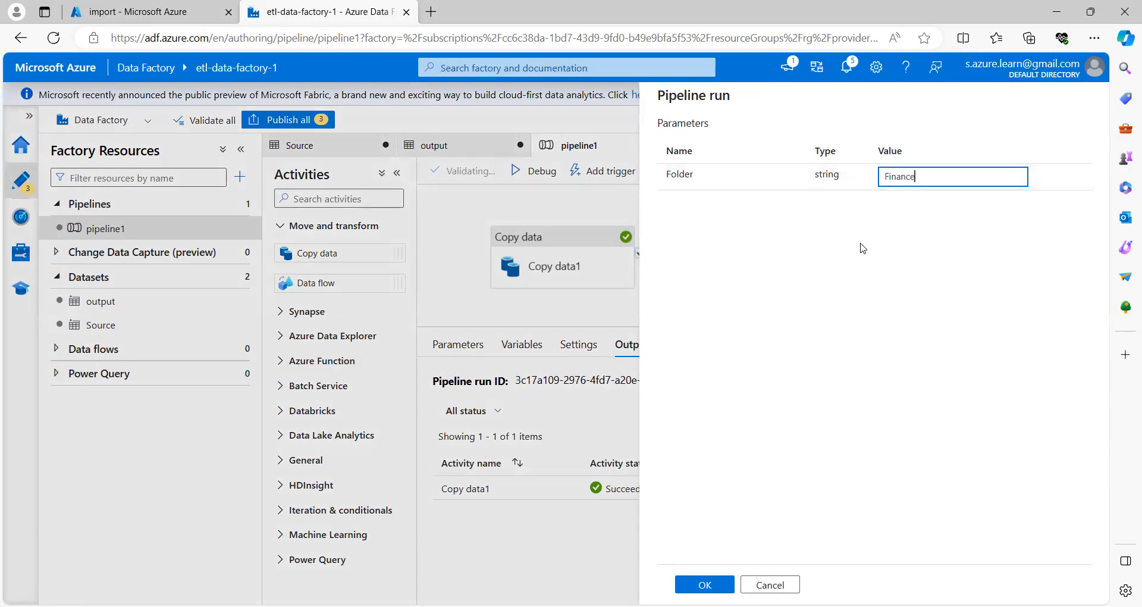
drag(912, 175, 885, 176)
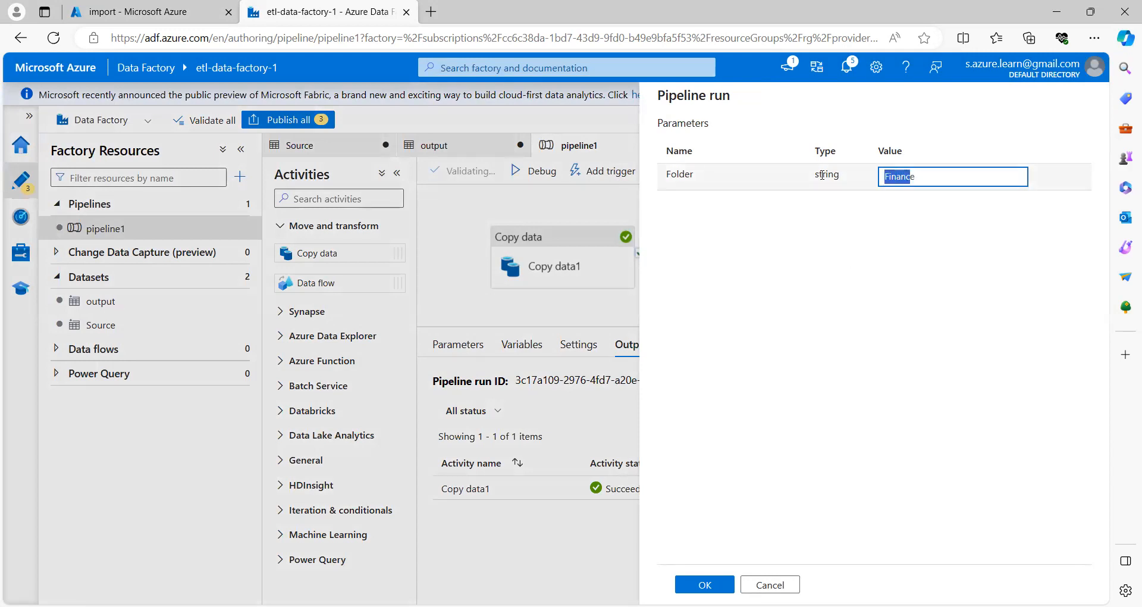
click(166, 11)
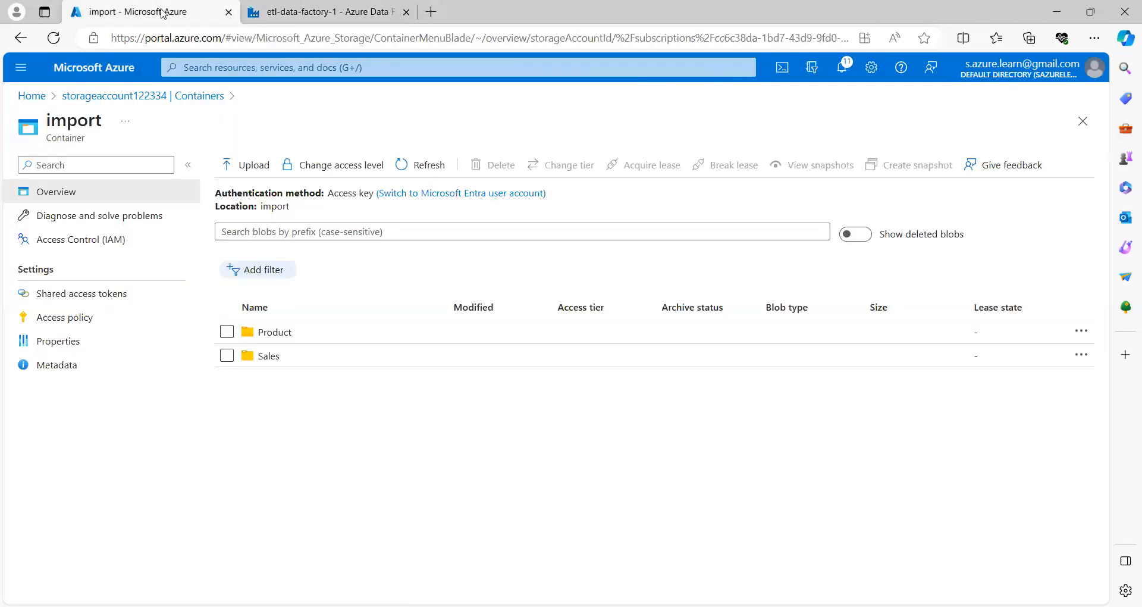
click(353, 23)
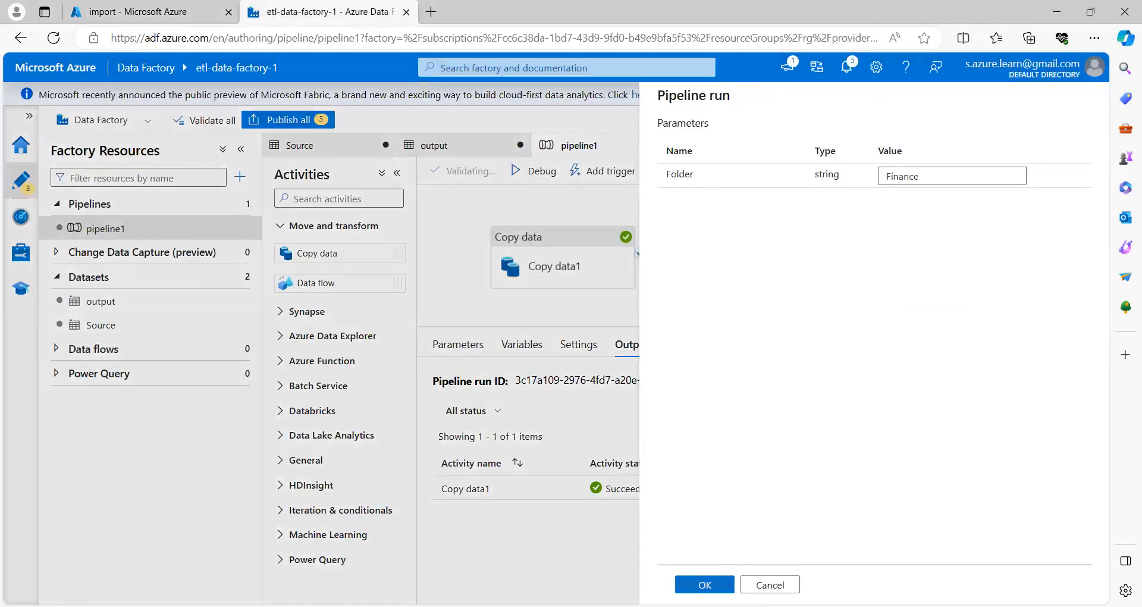
click(705, 584)
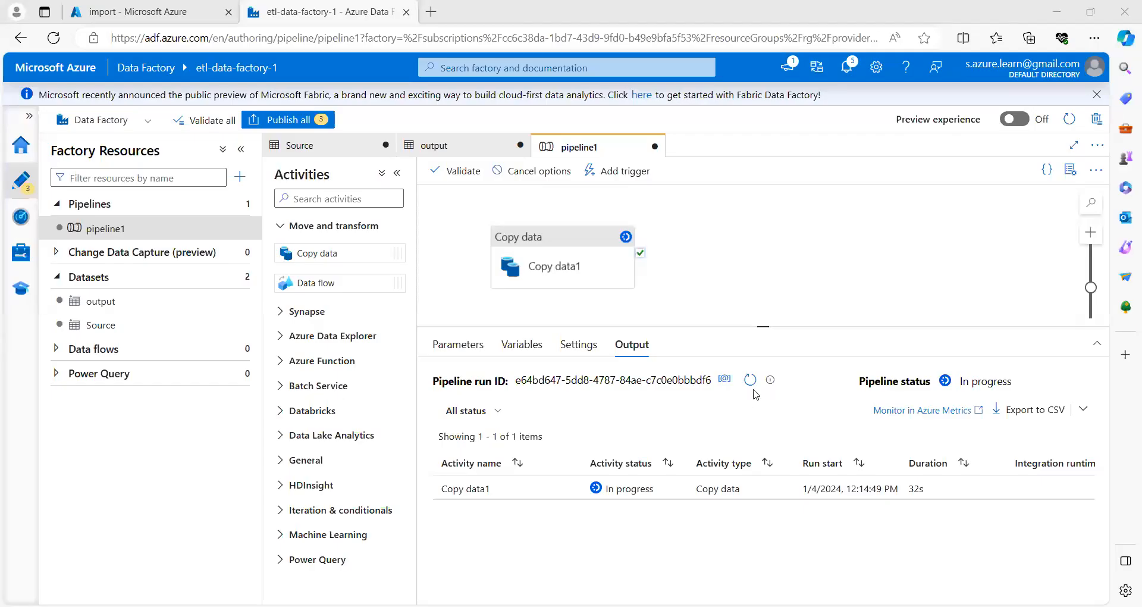
Step: Refresh the Finance run and check that Copy data1 read and wrote 0 files and 0 bytes
click(751, 382)
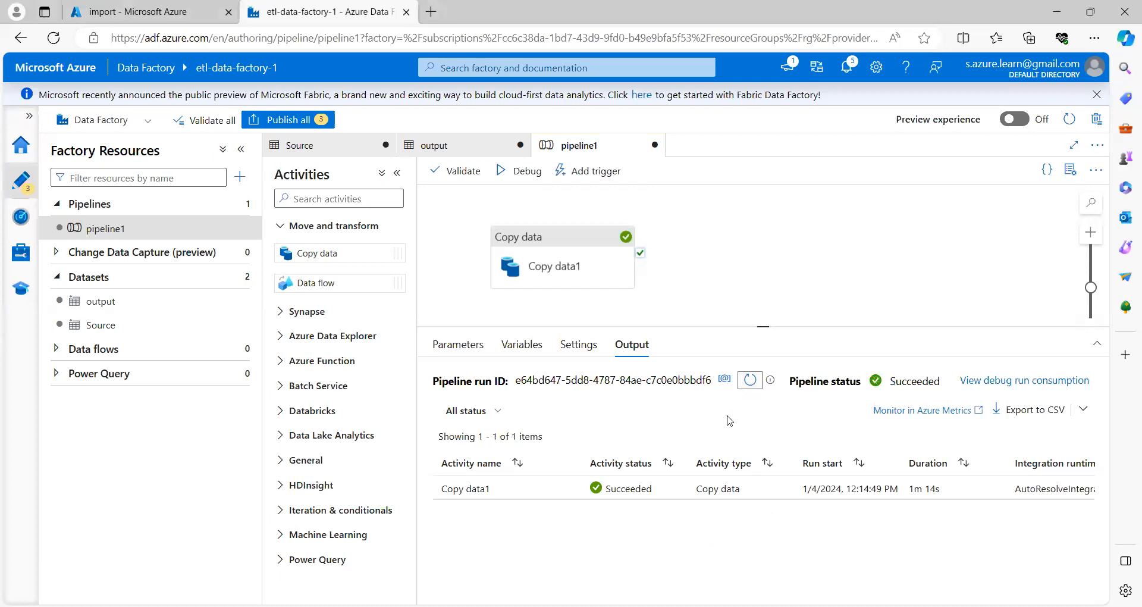
mouse_move(543, 492)
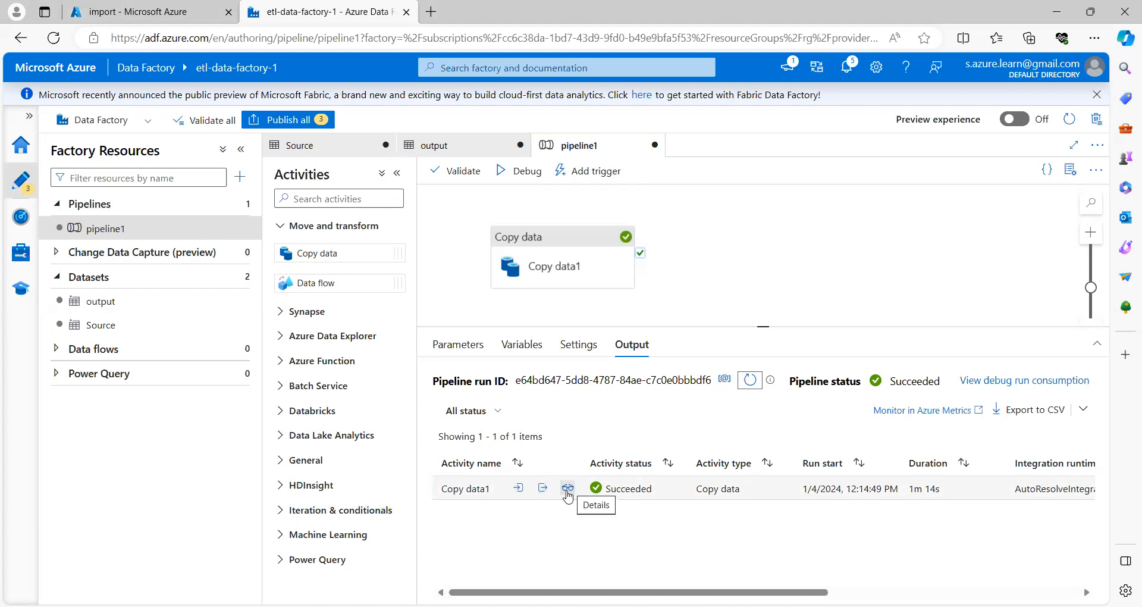
click(568, 488)
drag(148, 303, 292, 308)
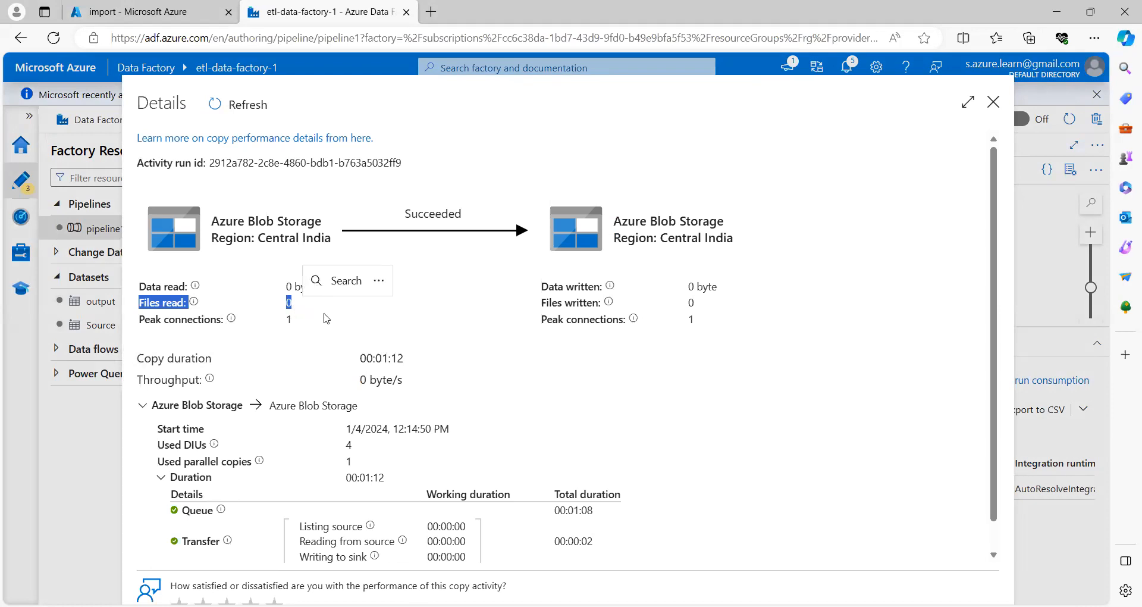
drag(695, 307, 664, 259)
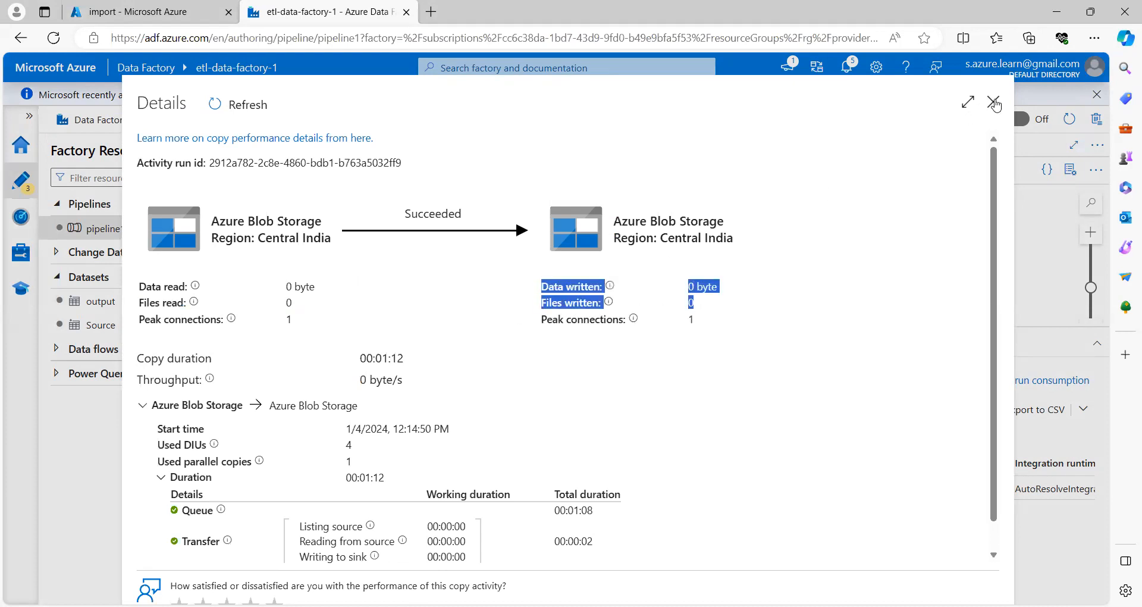
click(993, 102)
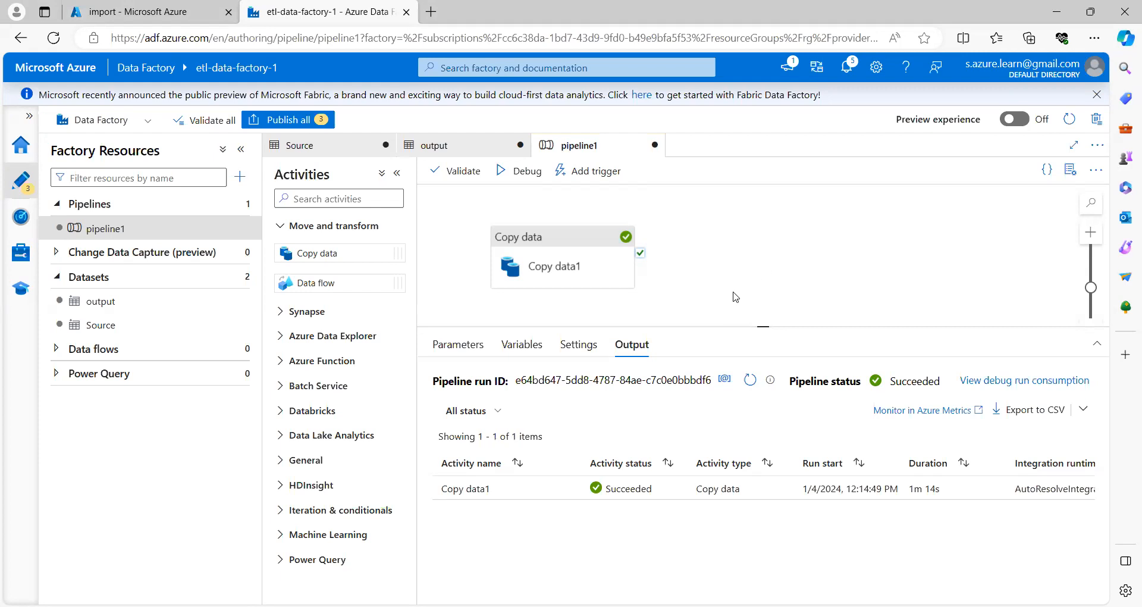
Step: Show the import container in Azure Portal, which lists only the Product and Sales folders
click(160, 8)
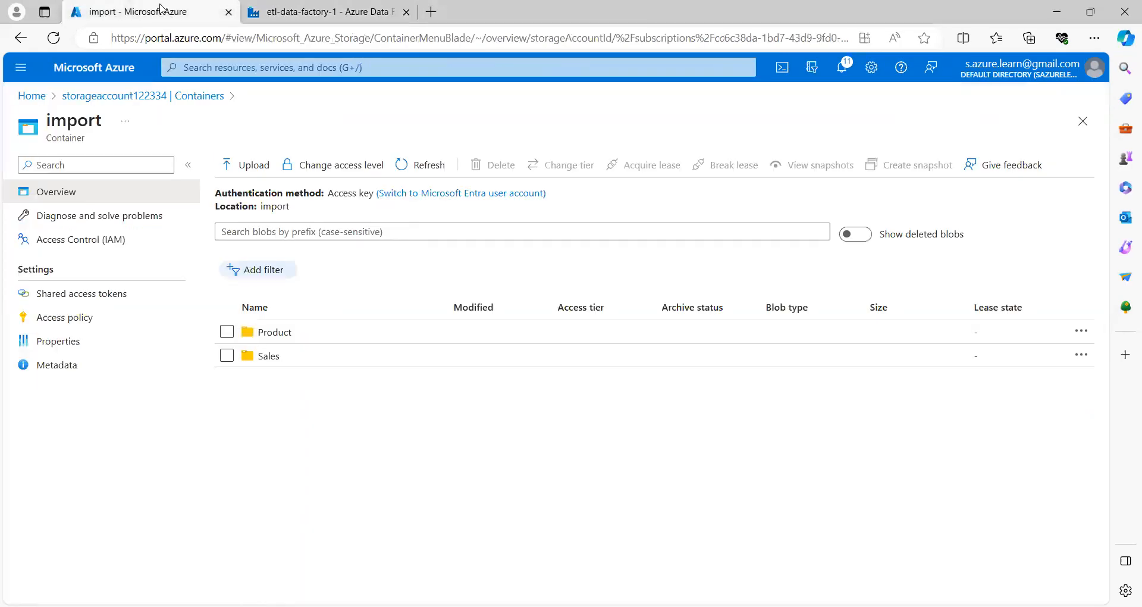